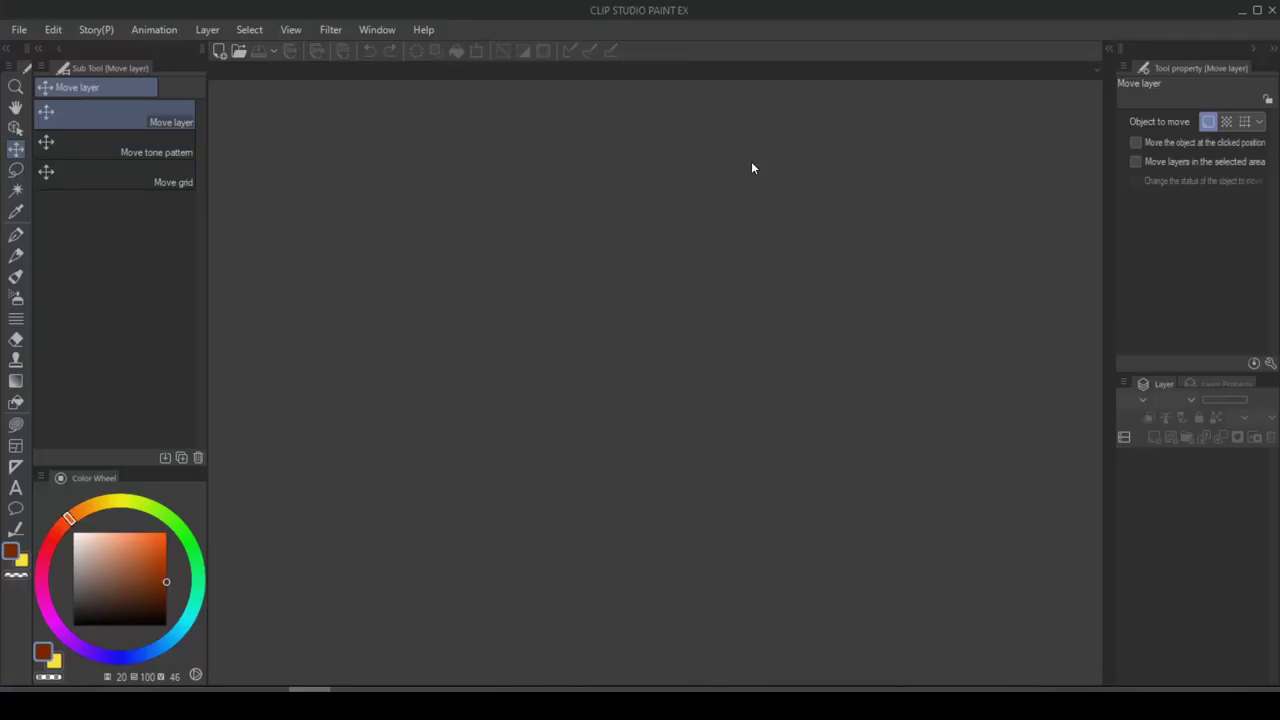
Start a new Comic document and set its basic expression colour to Monochrome
left_click(19, 29)
left_click(32, 49)
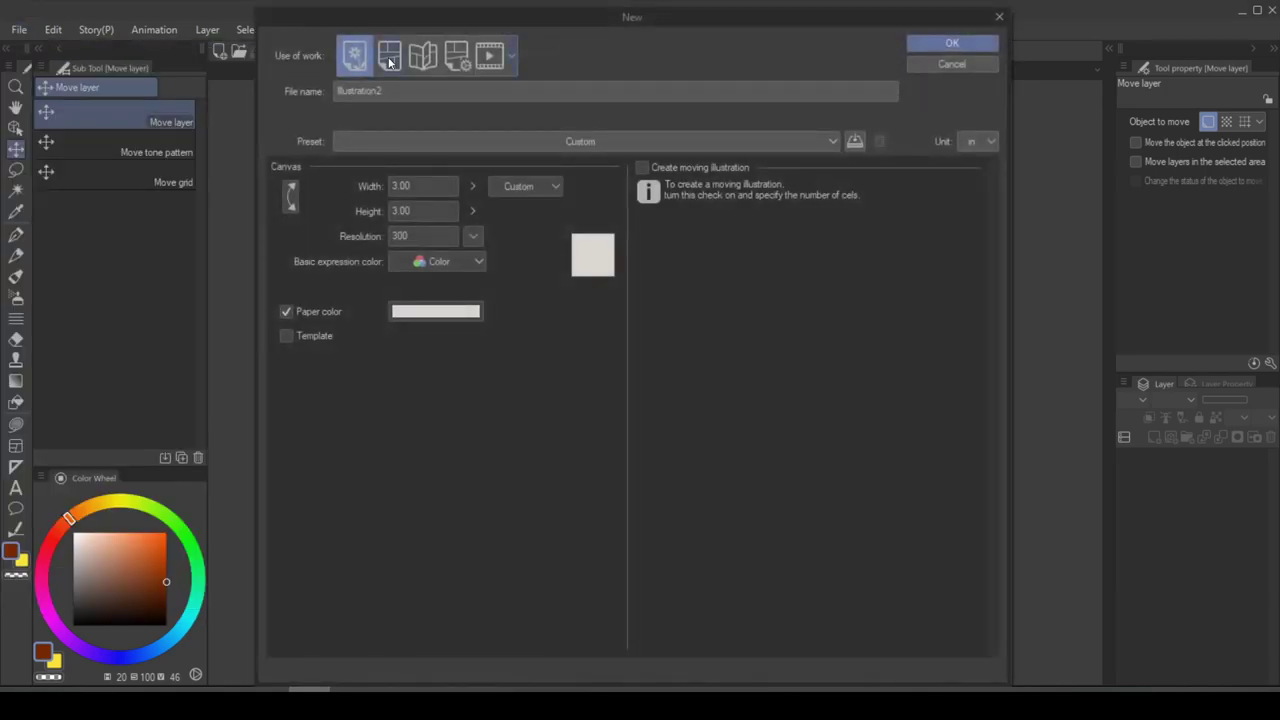
left_click(389, 57)
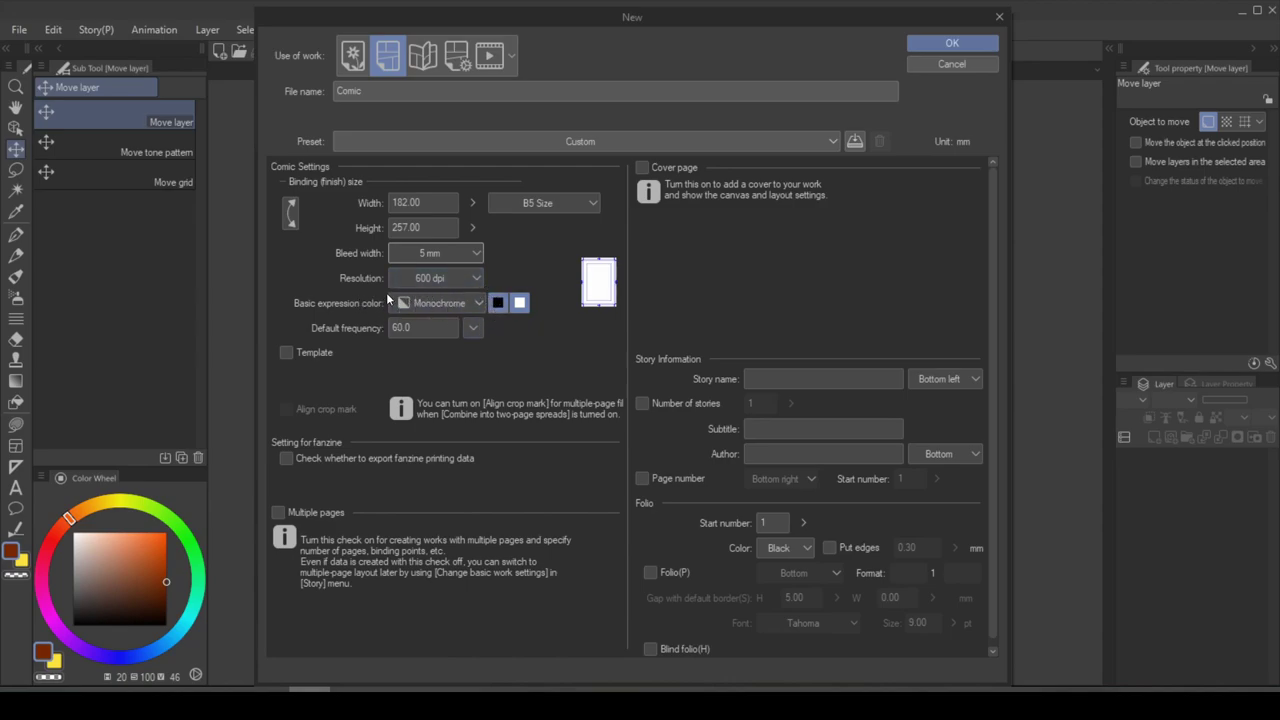
left_click(477, 304)
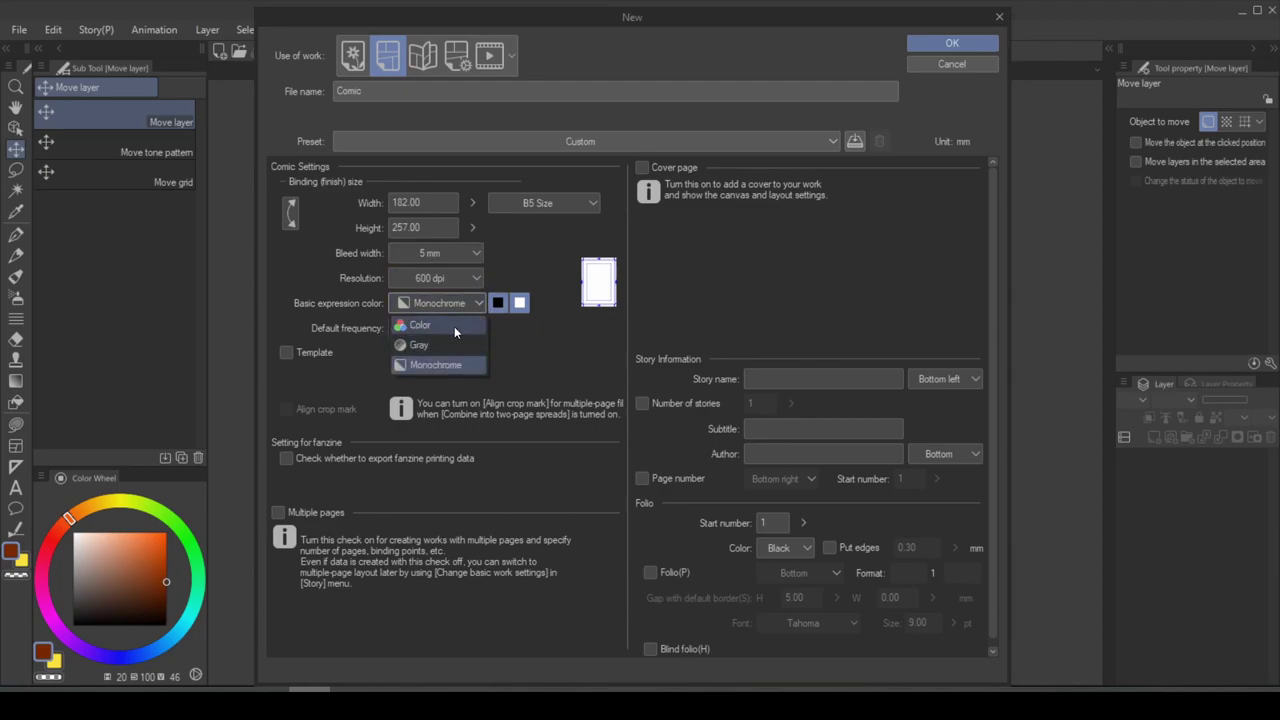
left_click(445, 324)
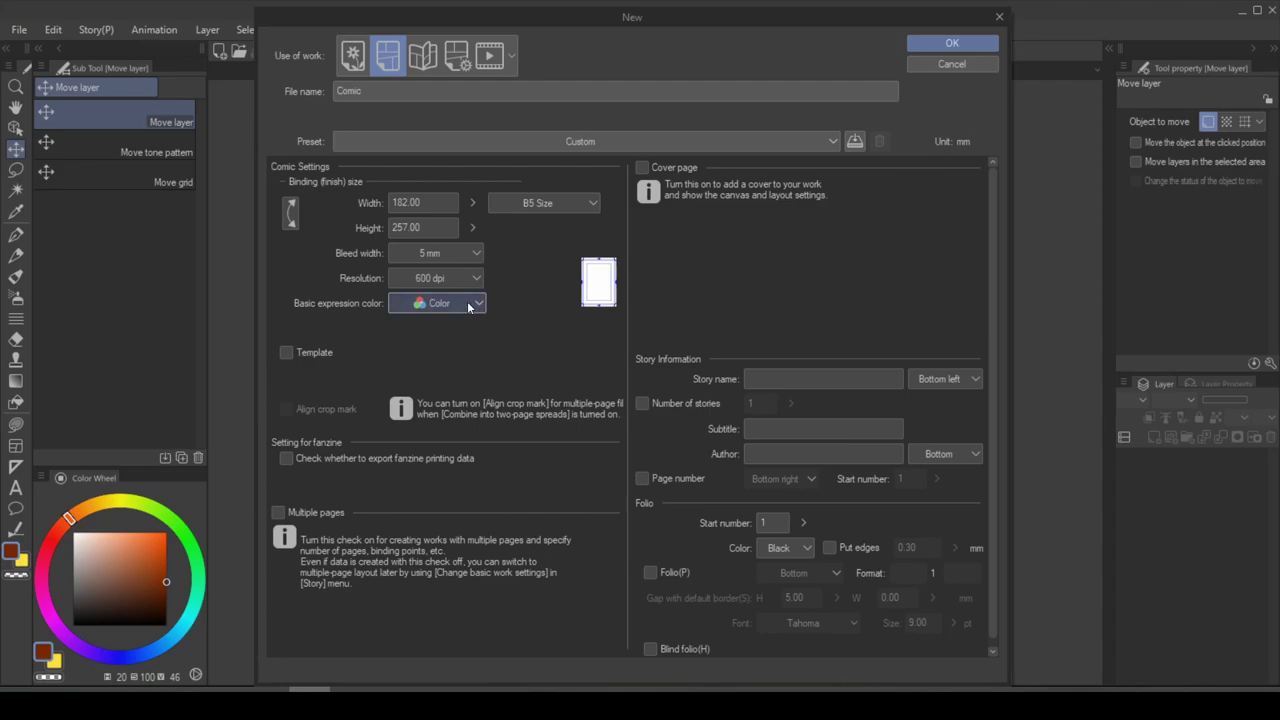
left_click(470, 306)
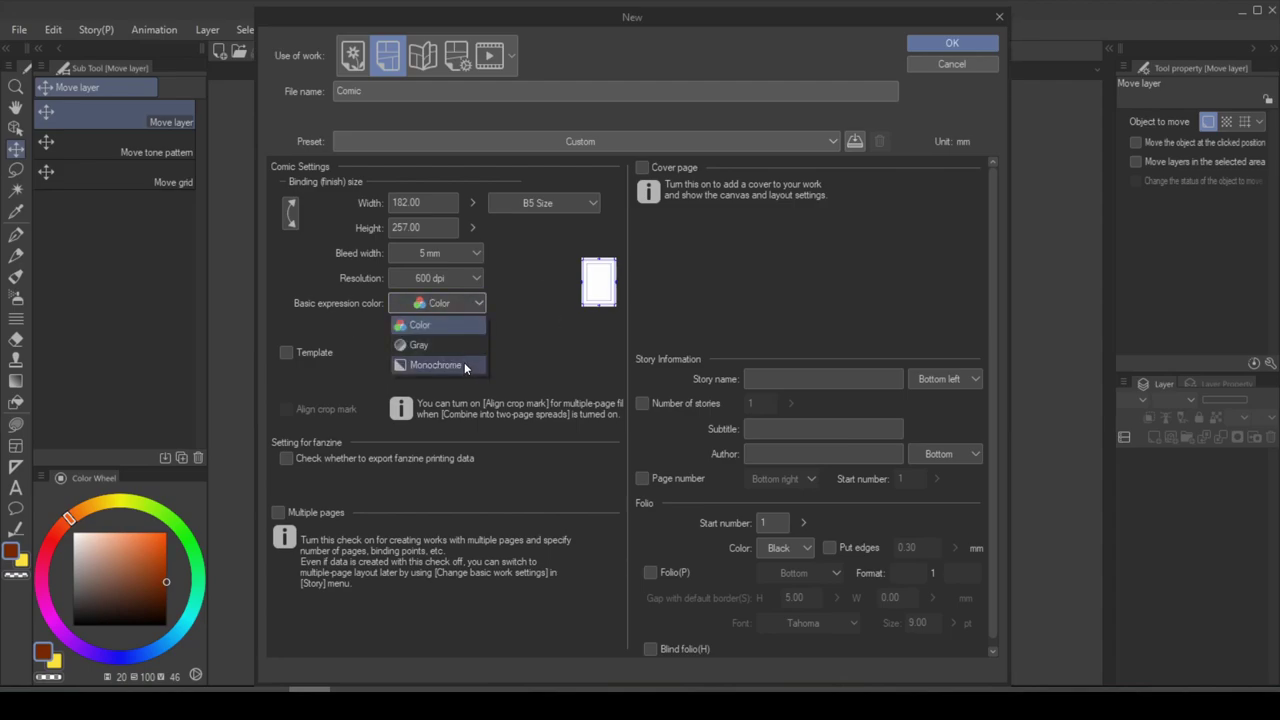
left_click(464, 362)
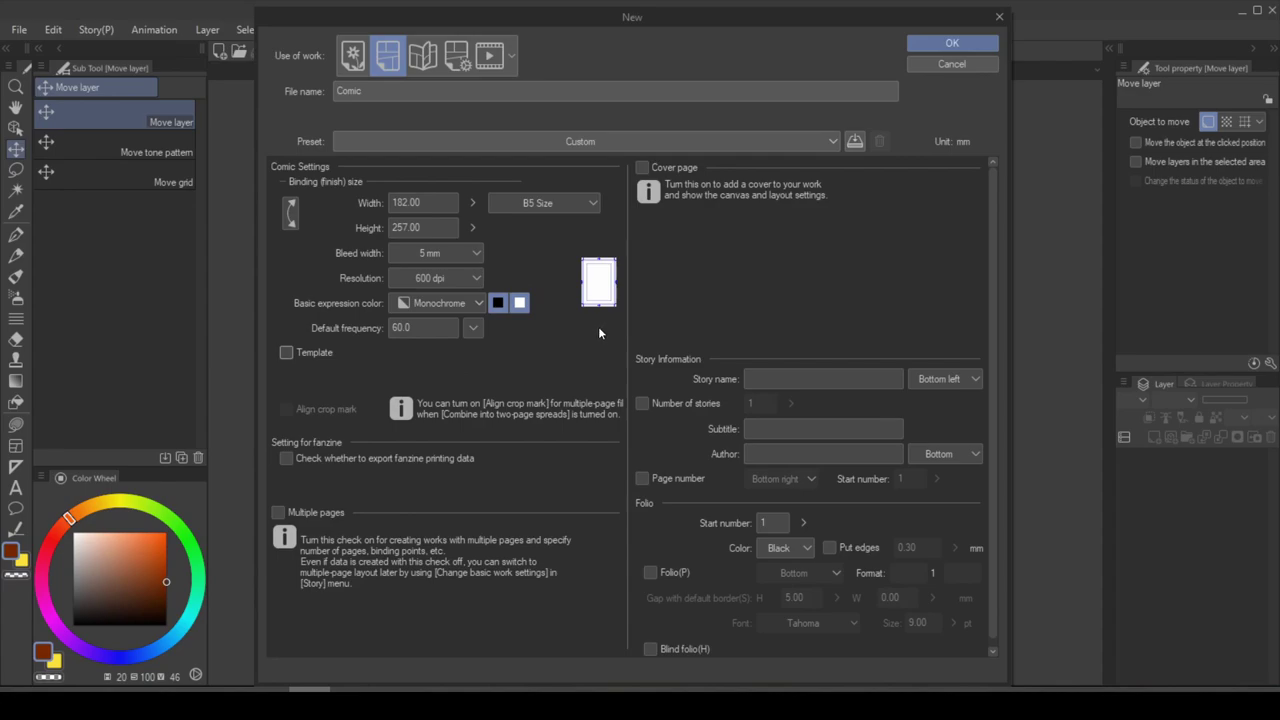
Browse the panel layout templates offered in the New dialog
left_click(286, 351)
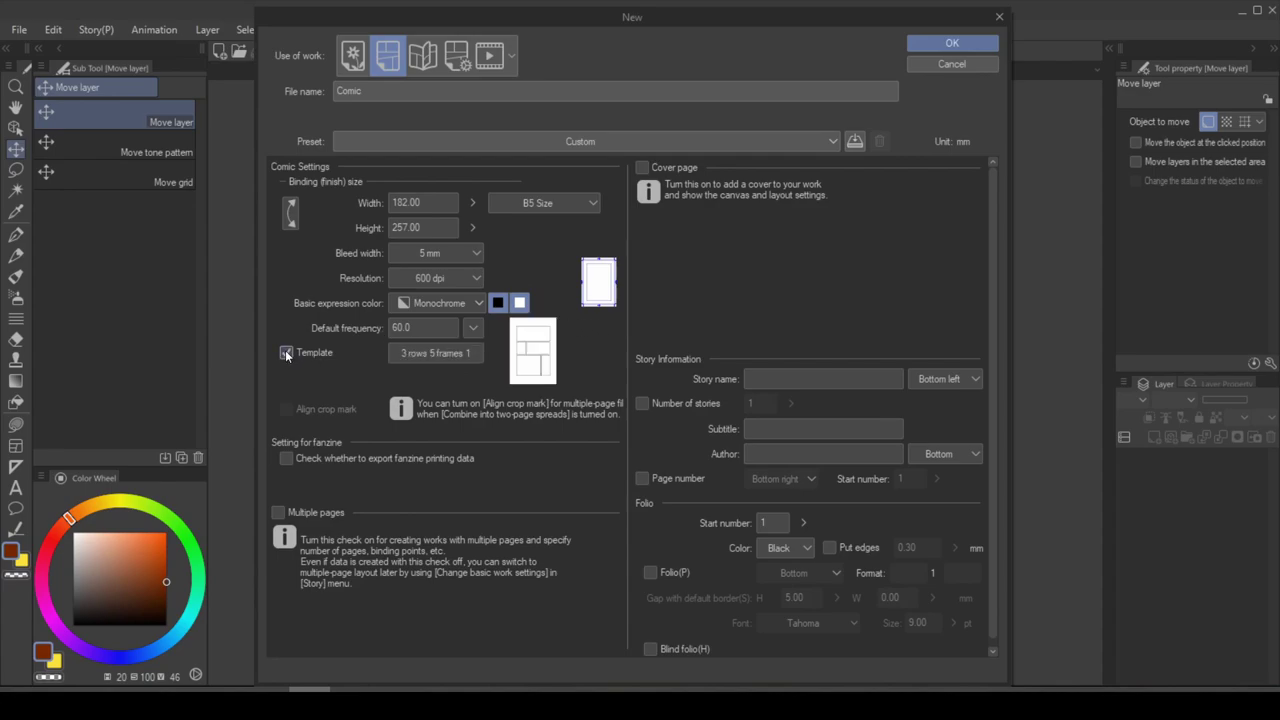
left_click(430, 353)
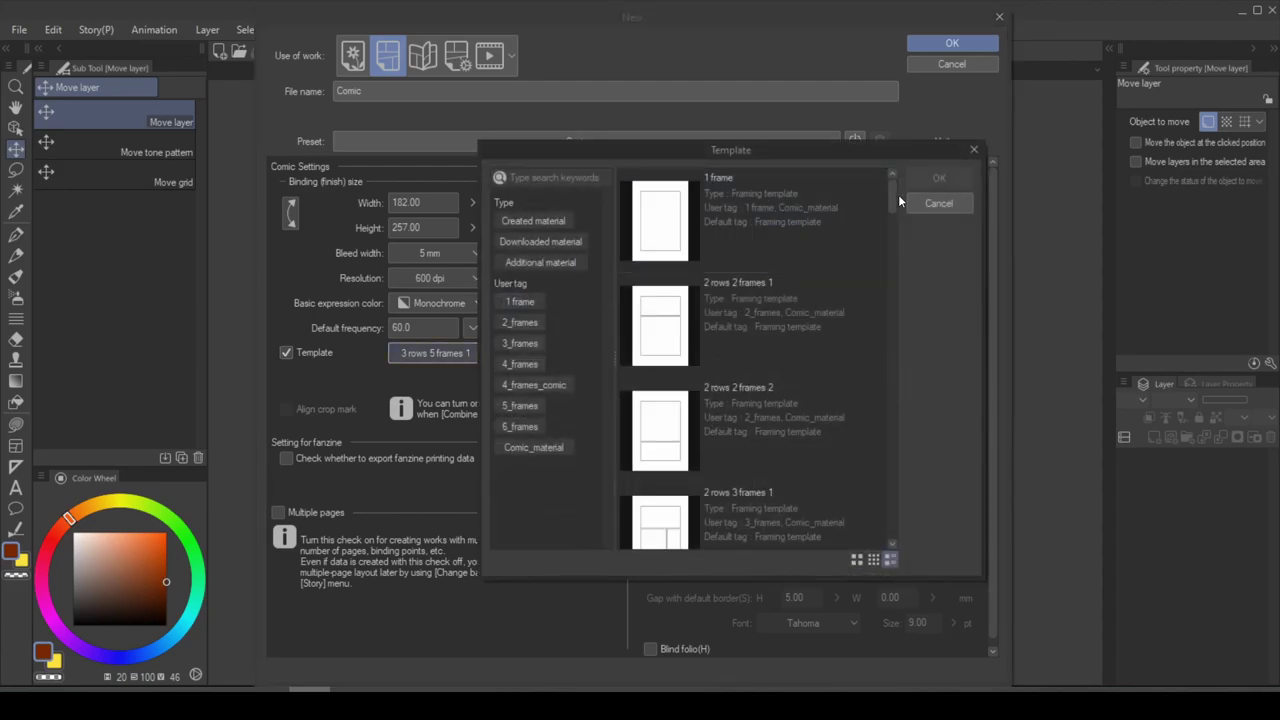
scroll(893, 203, "down", 1)
left_click_drag(893, 203, 894, 297)
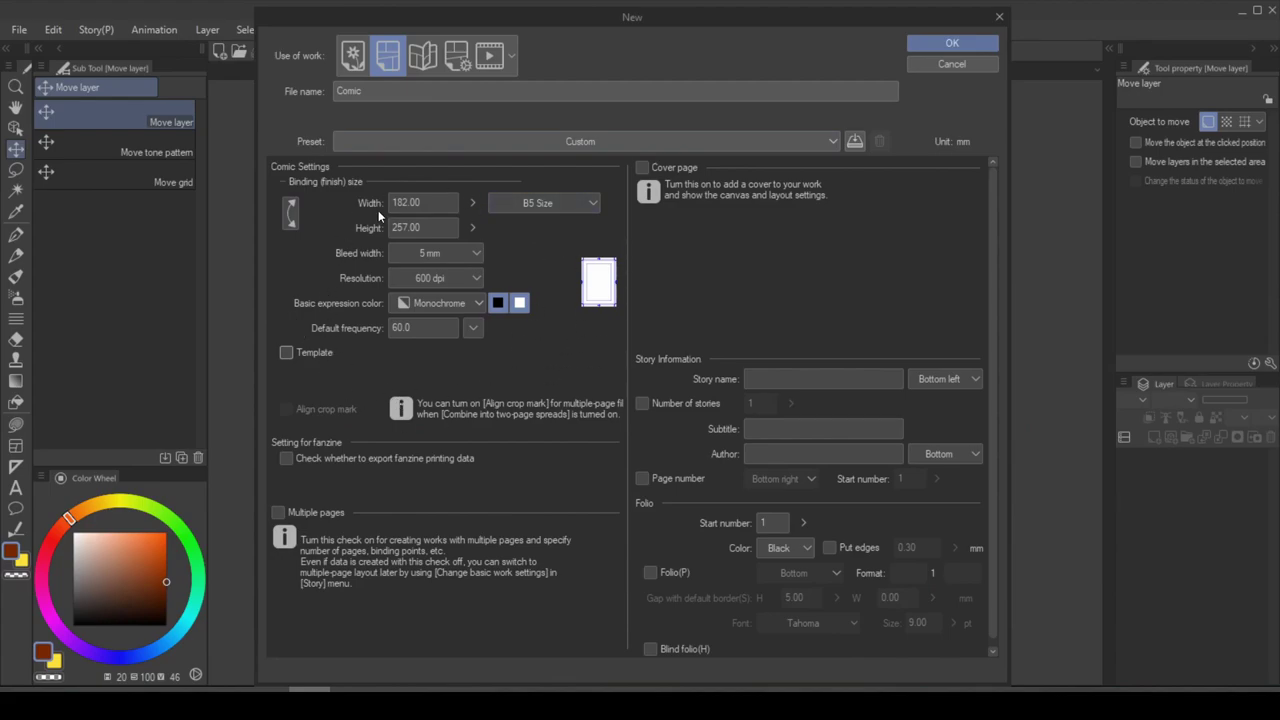
Create the B5 page, draw a rectangular frame on the inner guide, and cut it into four slanted panels
left_click(951, 43)
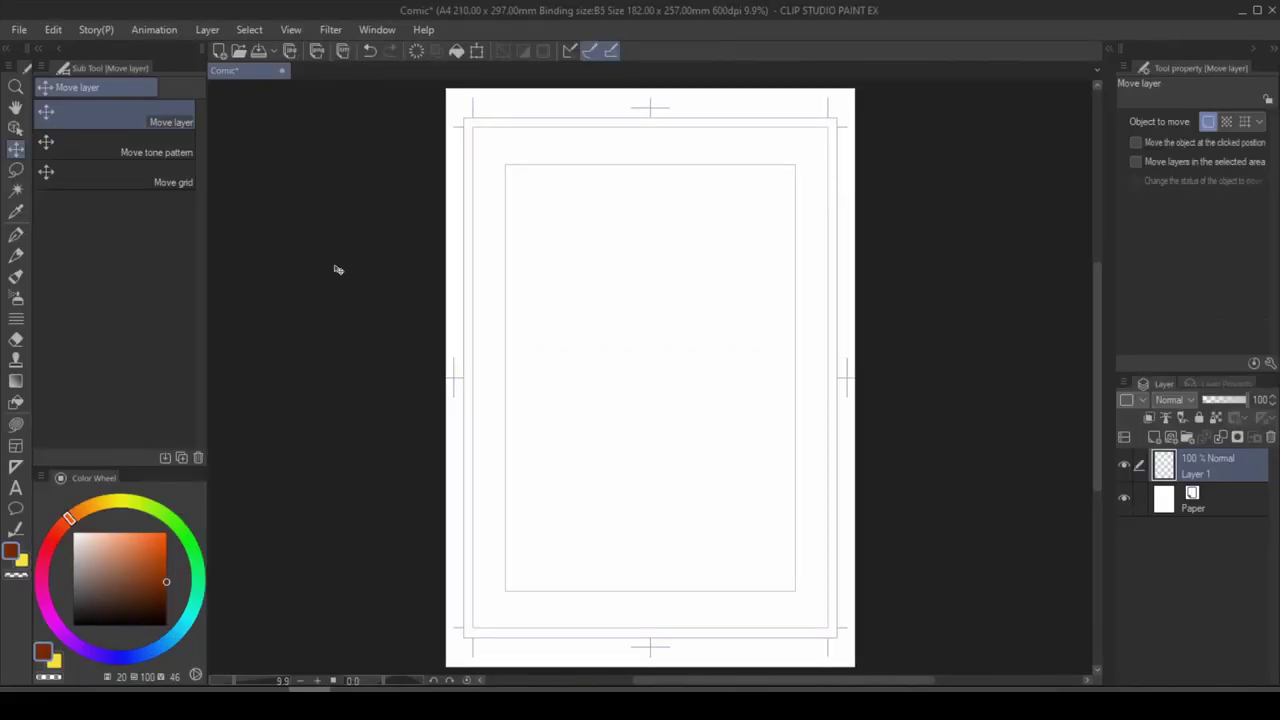
left_click(16, 445)
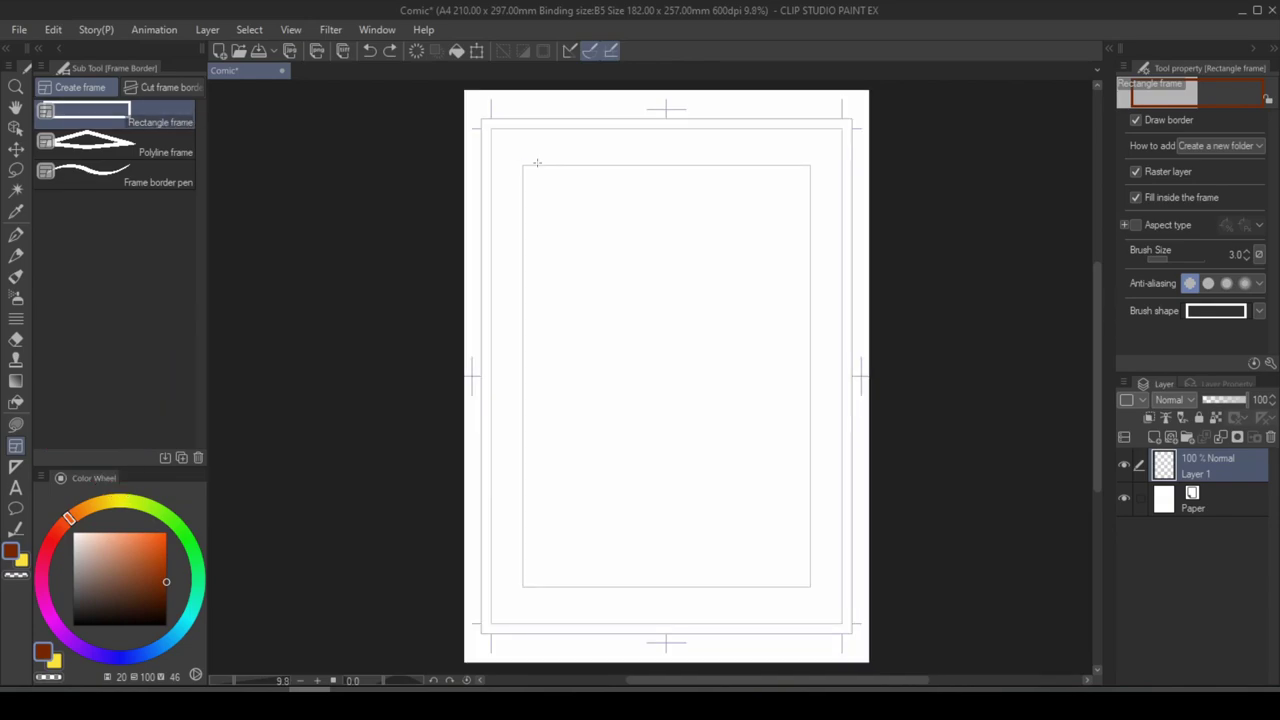
left_click_drag(537, 183, 808, 583)
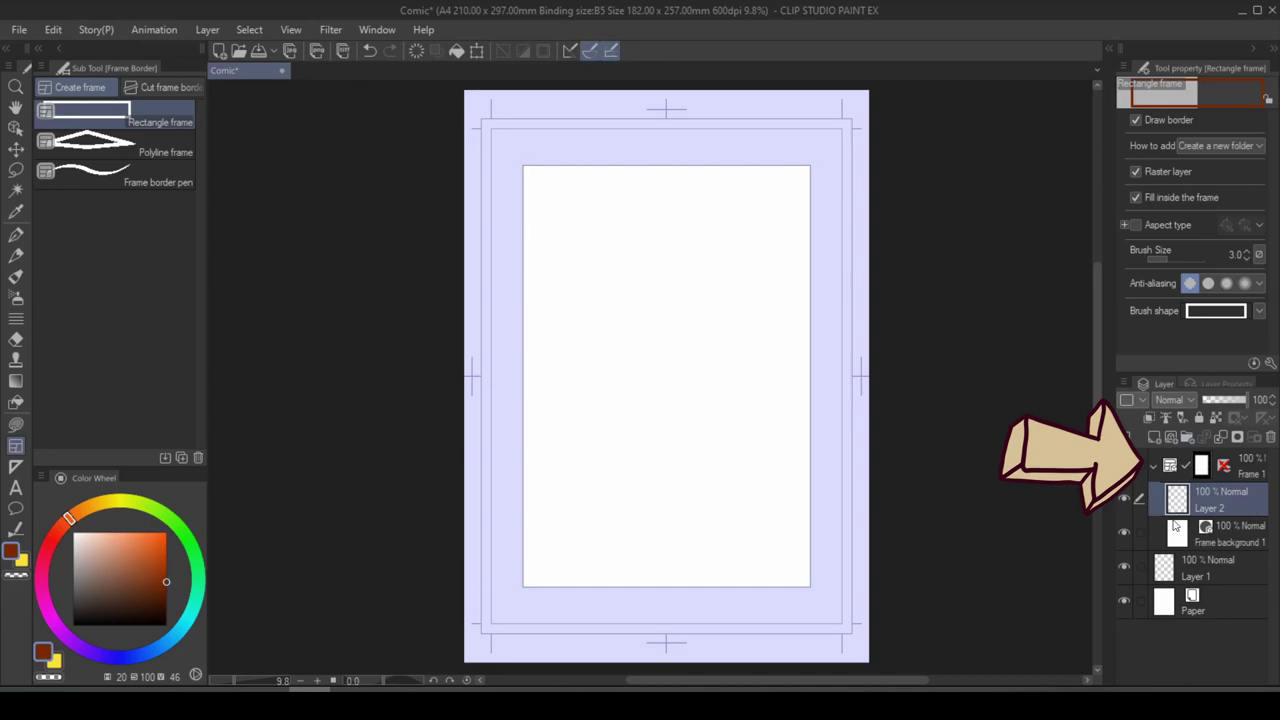
left_click(189, 89)
left_click_drag(598, 307, 812, 506)
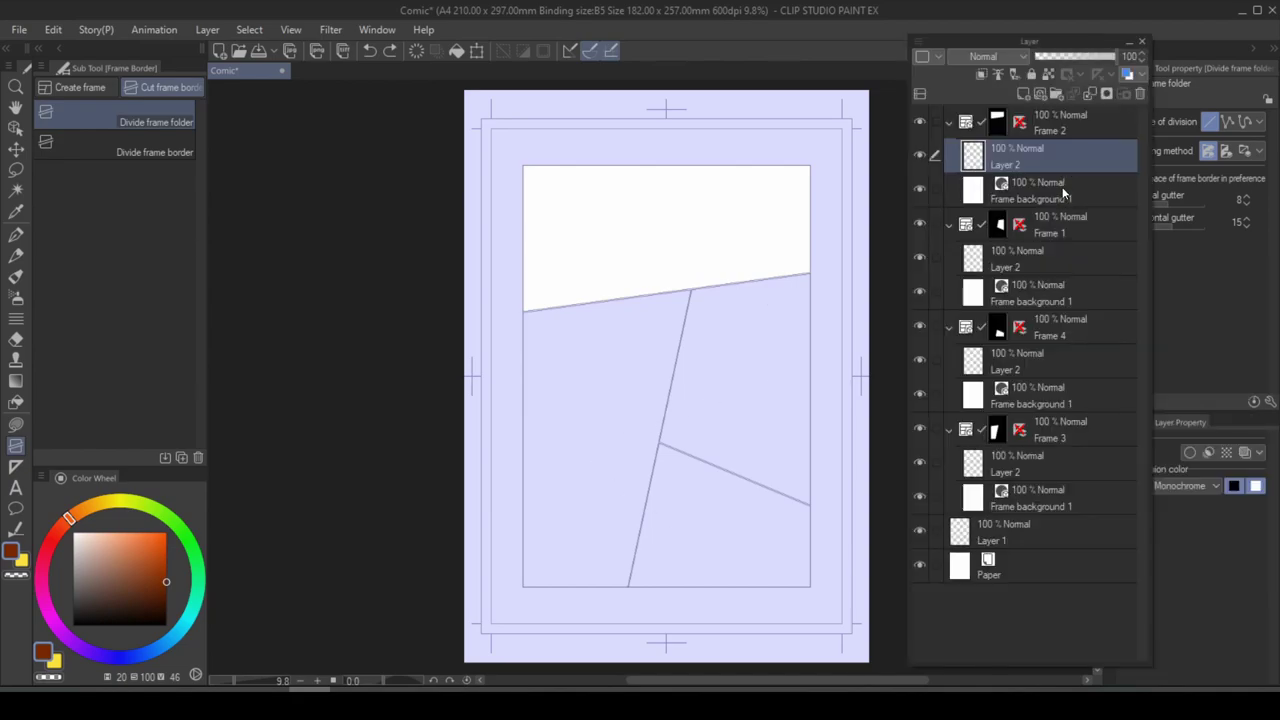
Ink a face with a round head in the top panel using the pen
left_click(1063, 182)
left_click(1055, 150)
key("p")
mouse_move(617, 294)
left_mouse_down()
mouse_move(570, 158)
mouse_move(700, 288)
left_mouse_up()
mouse_move(550, 199)
left_mouse_down()
mouse_move(618, 196)
mouse_move(600, 222)
left_mouse_up()
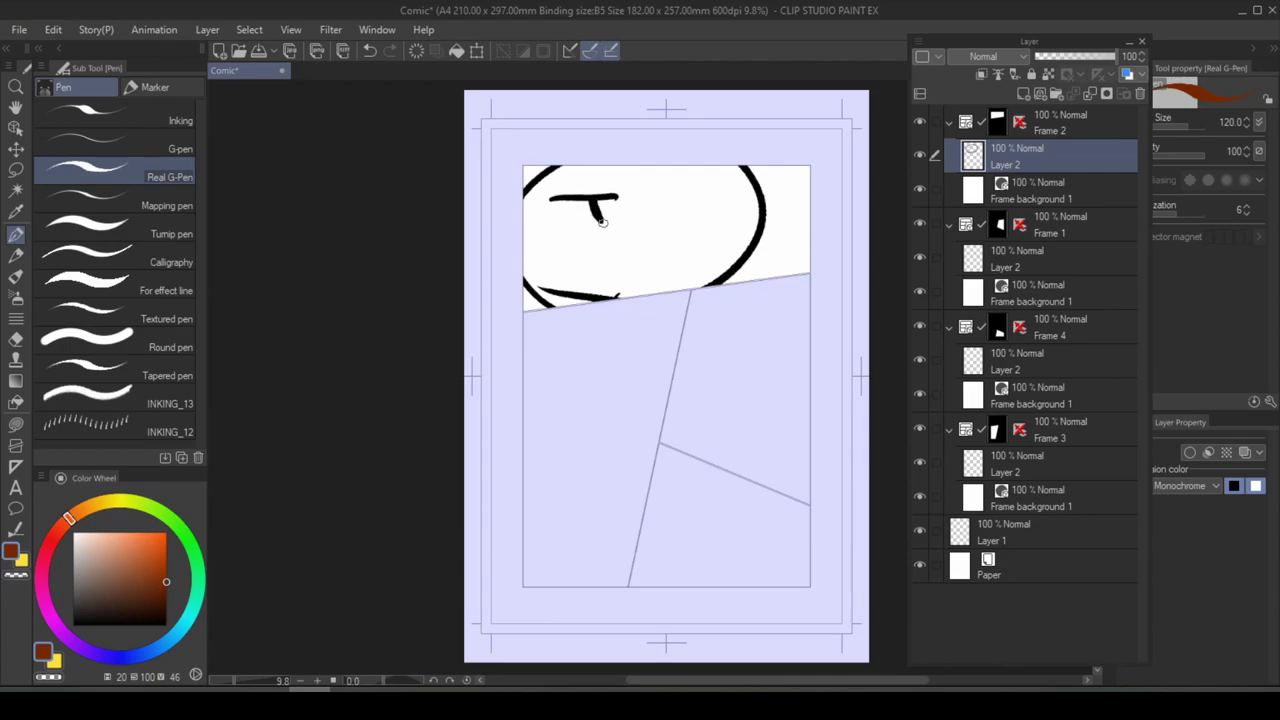
left_click_drag(686, 166, 666, 186)
left_click_drag(656, 248, 684, 240)
left_click_drag(762, 222, 808, 186)
Draw a head with a beak in the right-hand middle panel
left_click(1038, 263)
left_click_drag(688, 305, 808, 286)
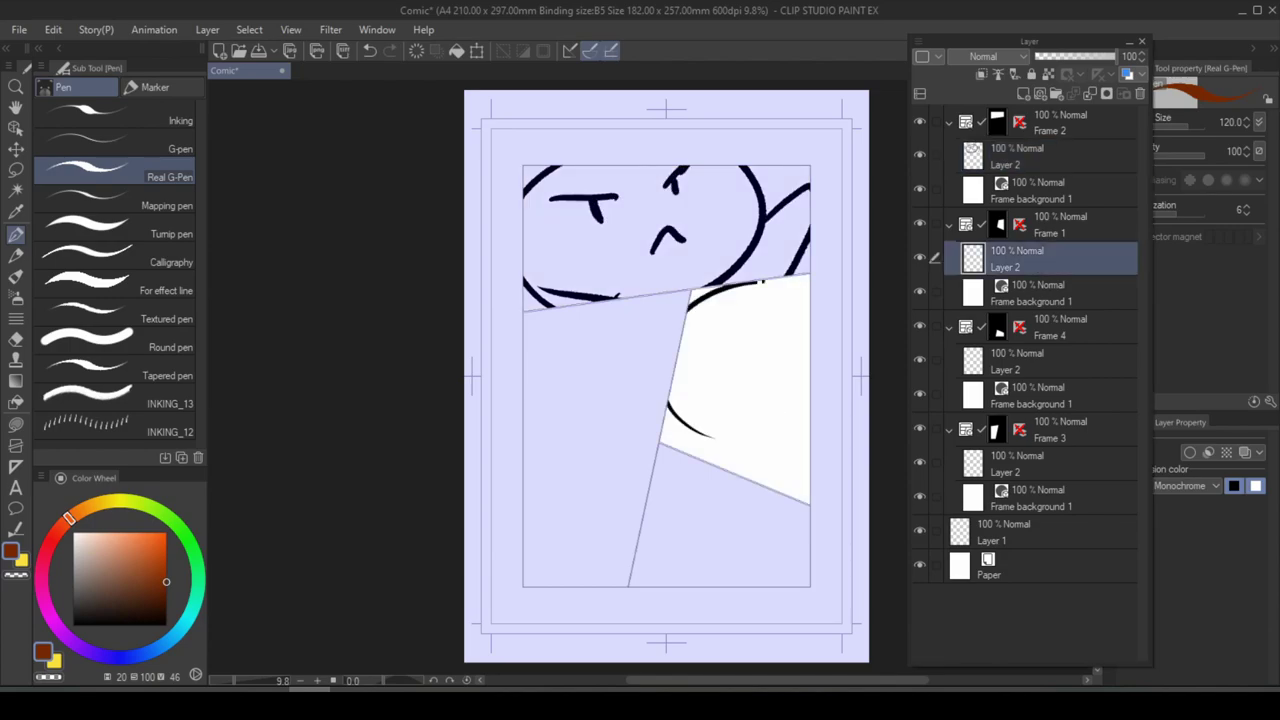
left_click_drag(668, 420, 800, 362)
left_click_drag(745, 322, 780, 300)
Draw a stick figure, ground lines and a dark scribbled shape in the bottom panel
left_click(1055, 367)
mouse_move(664, 515)
left_mouse_down()
mouse_move(652, 560)
mouse_move(700, 498)
left_mouse_up()
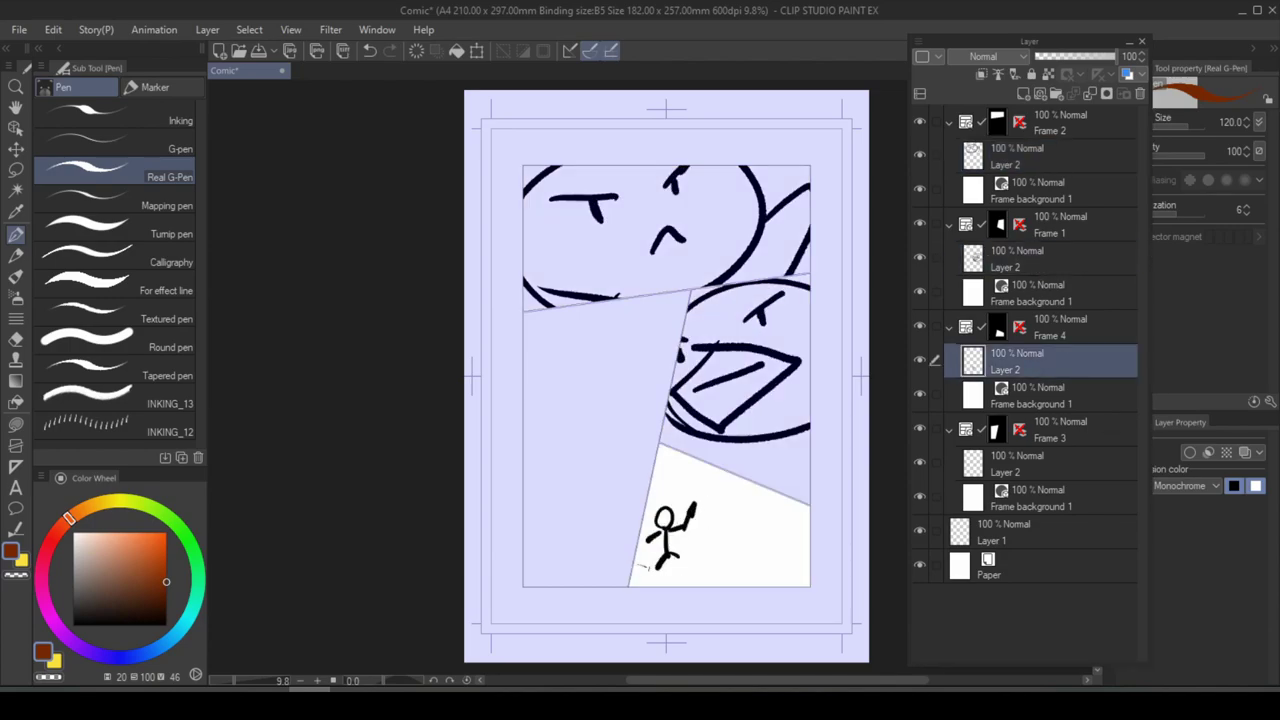
left_click_drag(668, 552, 800, 502)
left_click_drag(646, 586, 736, 568)
mouse_move(715, 505)
left_mouse_down()
mouse_move(765, 470)
mouse_move(800, 580)
left_mouse_up()
left_click_drag(712, 510, 740, 555)
Handwrite 'I don't know what I'm doing' in the left middle panel
left_click(594, 377, "ctrl+shift")
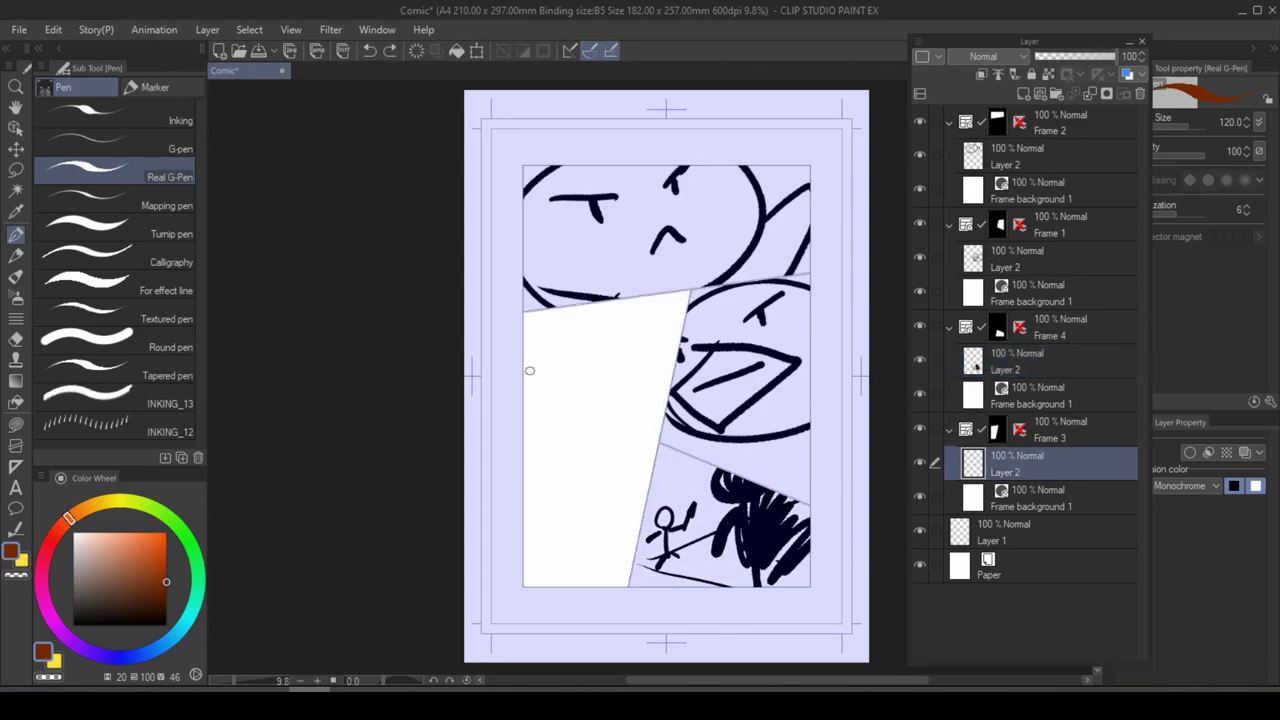
left_click_drag(540, 335, 530, 372)
left_click_drag(558, 350, 600, 330)
left_click_drag(604, 335, 636, 318)
left_click_drag(530, 385, 526, 430)
left_click_drag(545, 398, 610, 392)
left_click_drag(618, 375, 684, 330)
left_click_drag(526, 448, 640, 520)
left_click_drag(630, 462, 654, 522)
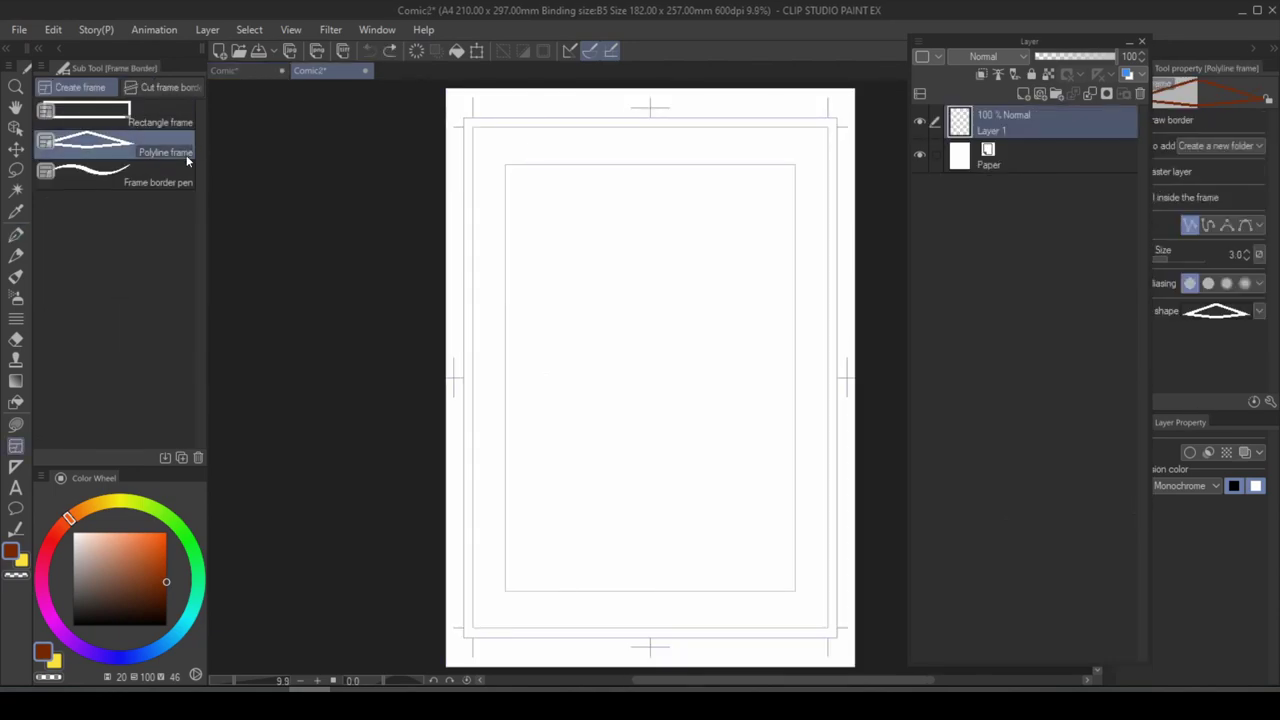
Draw a hexagonal polyline frame on a new page and cut it into three slanted panels
left_click(160, 150)
left_click(578, 166)
left_click(507, 320)
left_click(555, 590)
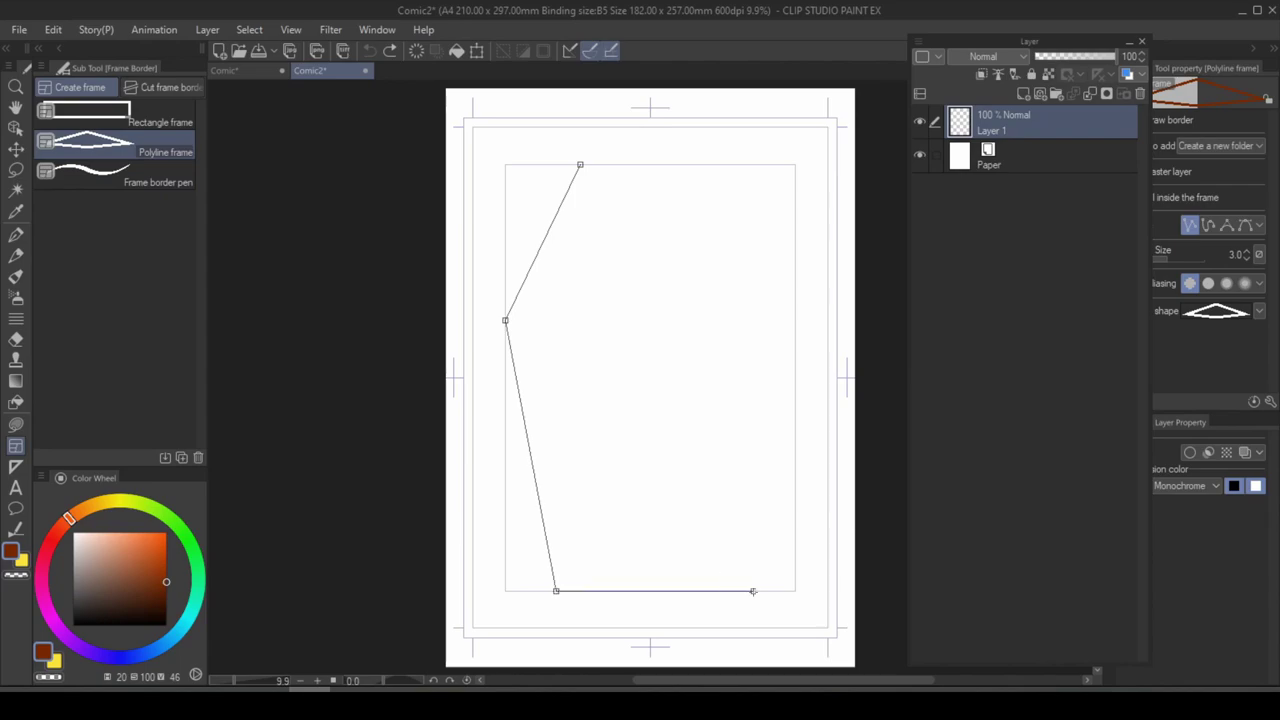
left_click(752, 590)
left_click(795, 430)
left_click(693, 166)
left_click(578, 166)
left_click(165, 87)
left_click_drag(520, 319, 643, 288)
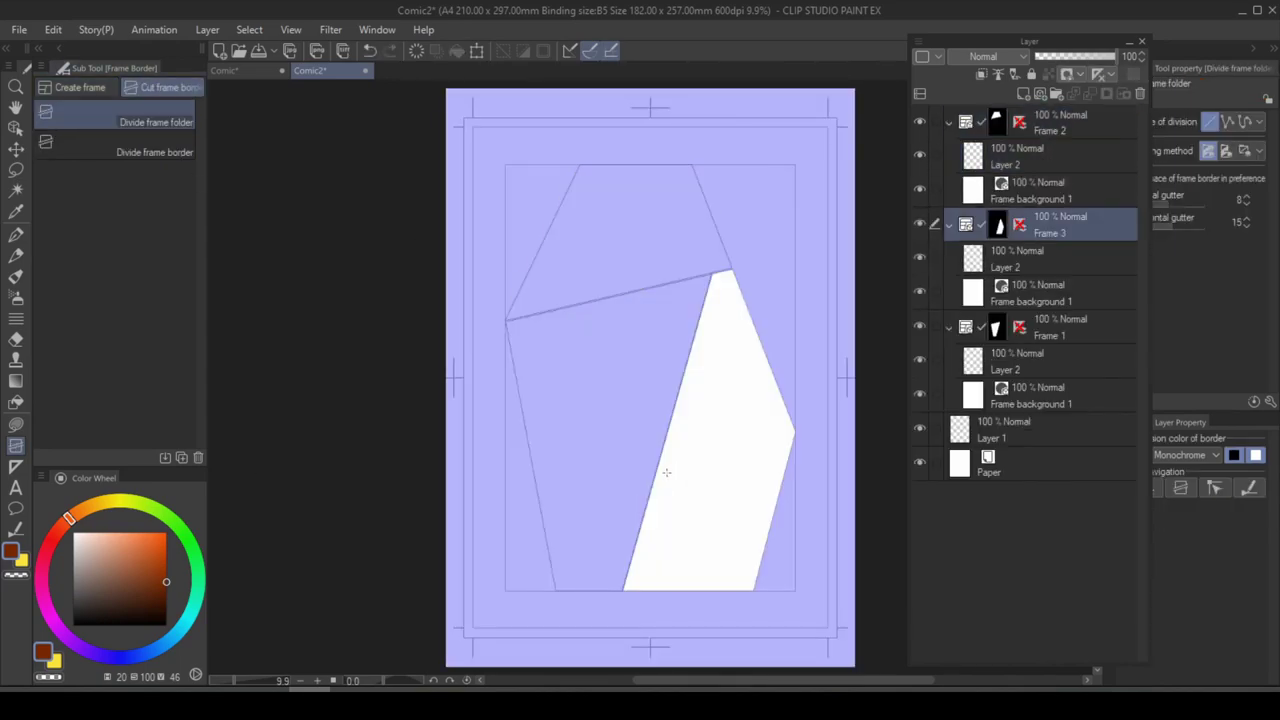
left_click_drag(666, 474, 765, 518)
Write 'Hi' in the hexagon's top panel
left_click(1066, 157)
key("p")
left_click_drag(549, 228, 570, 303)
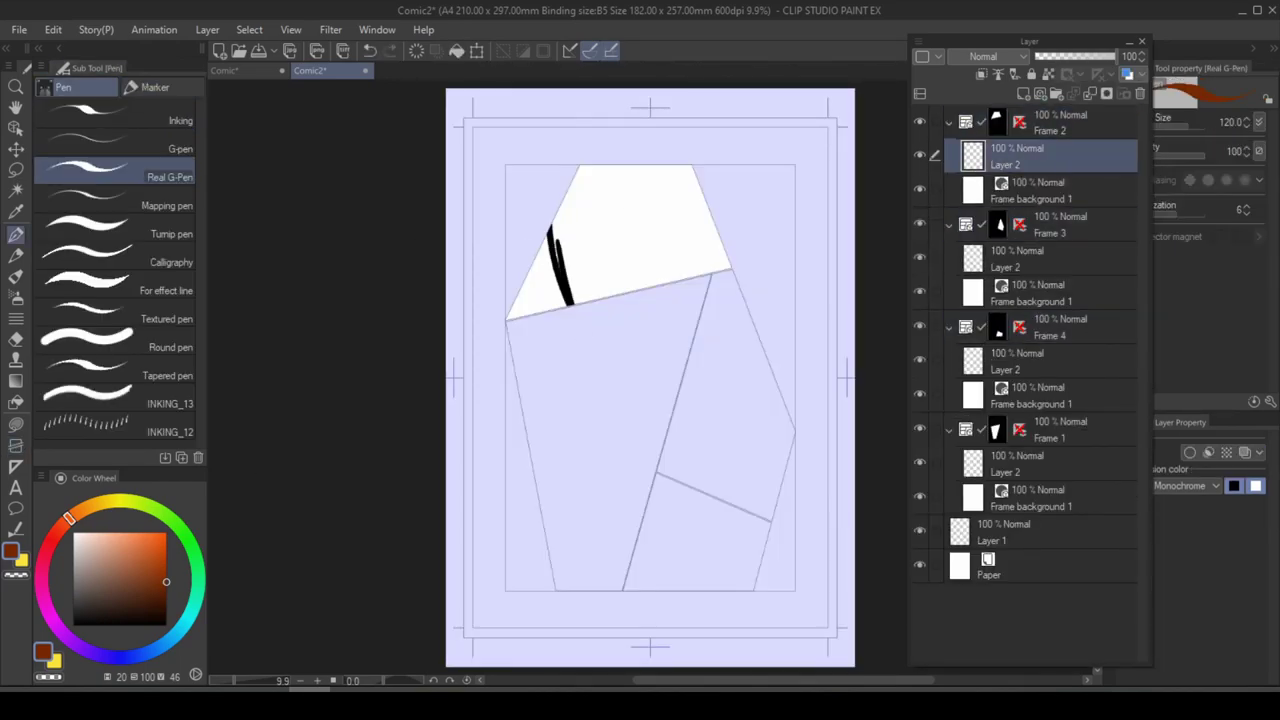
left_click_drag(630, 168, 612, 290)
left_click_drag(562, 250, 616, 216)
left_click_drag(658, 212, 670, 258)
left_click_drag(645, 180, 655, 186)
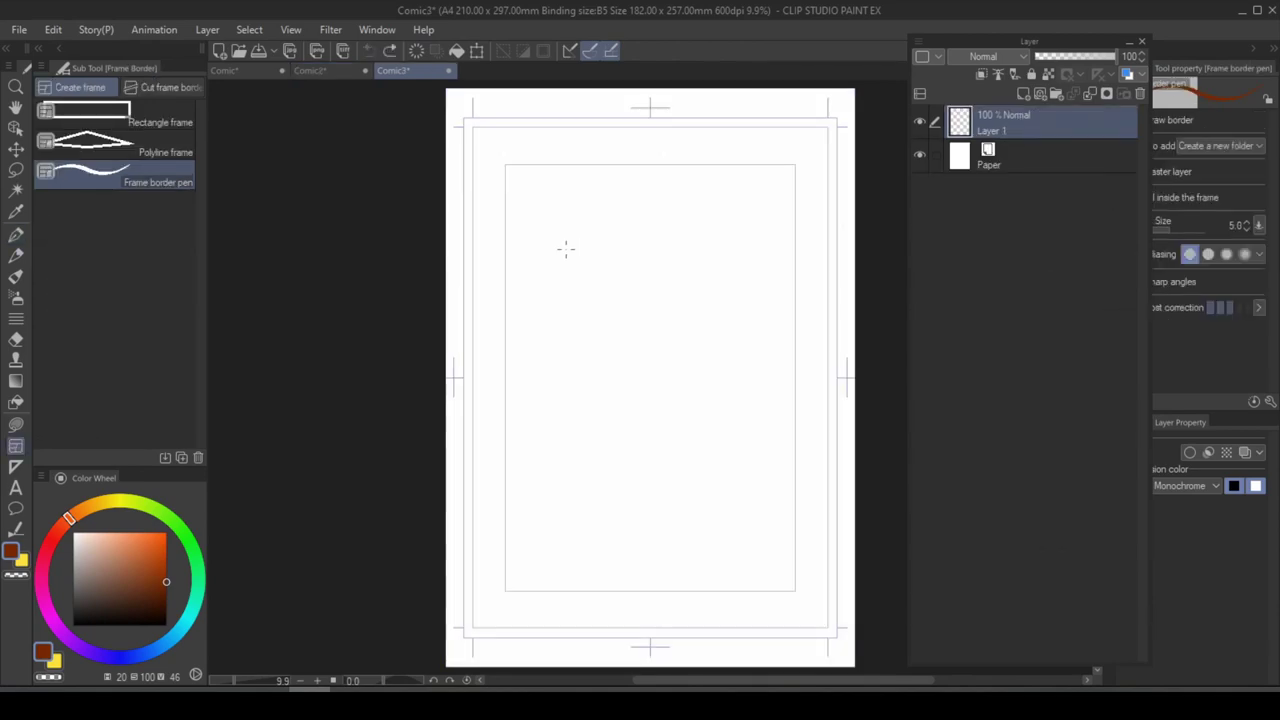
Outline a bear-shaped frame, cut it in two, and draw a bear face in the upper panel
mouse_move(565, 249)
left_mouse_down()
mouse_move(522, 291)
mouse_move(751, 298)
mouse_move(565, 250)
left_mouse_up()
left_click(170, 87)
left_click_drag(480, 385, 790, 355)
left_click(1074, 152)
key("p")
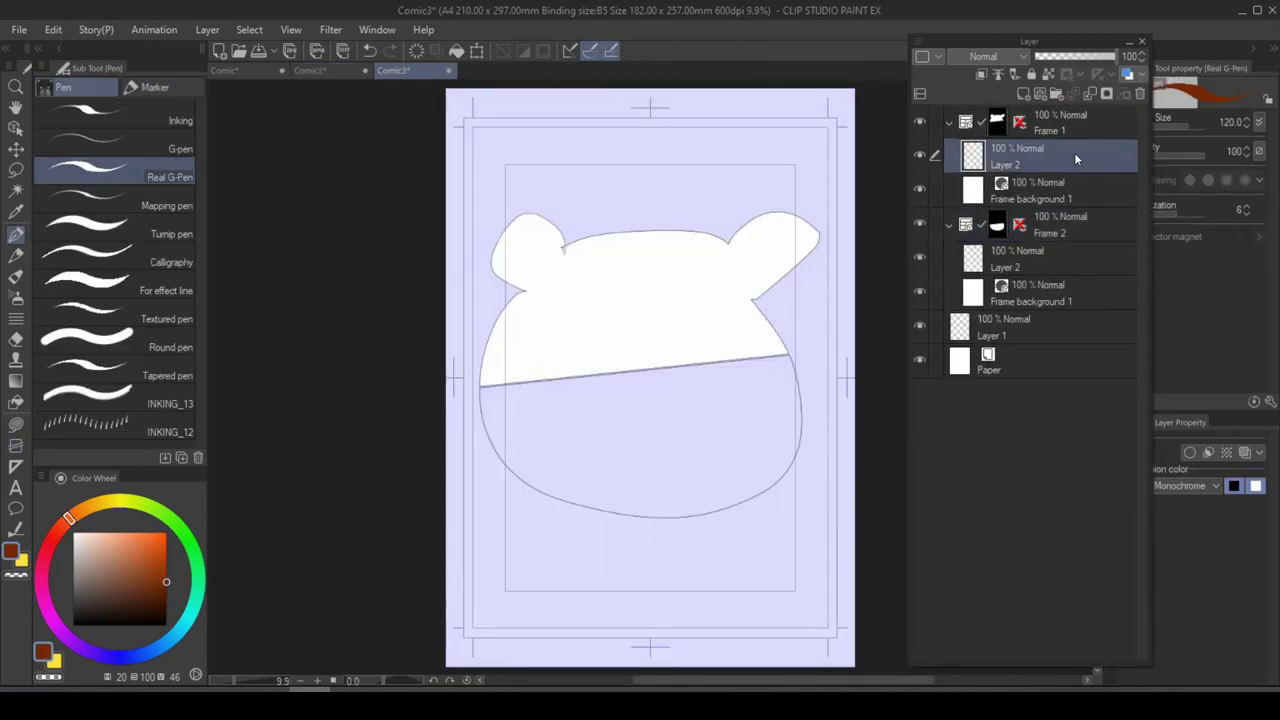
left_click_drag(600, 250, 598, 254)
mouse_move(570, 300)
left_mouse_down()
mouse_move(616, 306)
mouse_move(631, 322)
mouse_move(662, 250)
left_mouse_up()
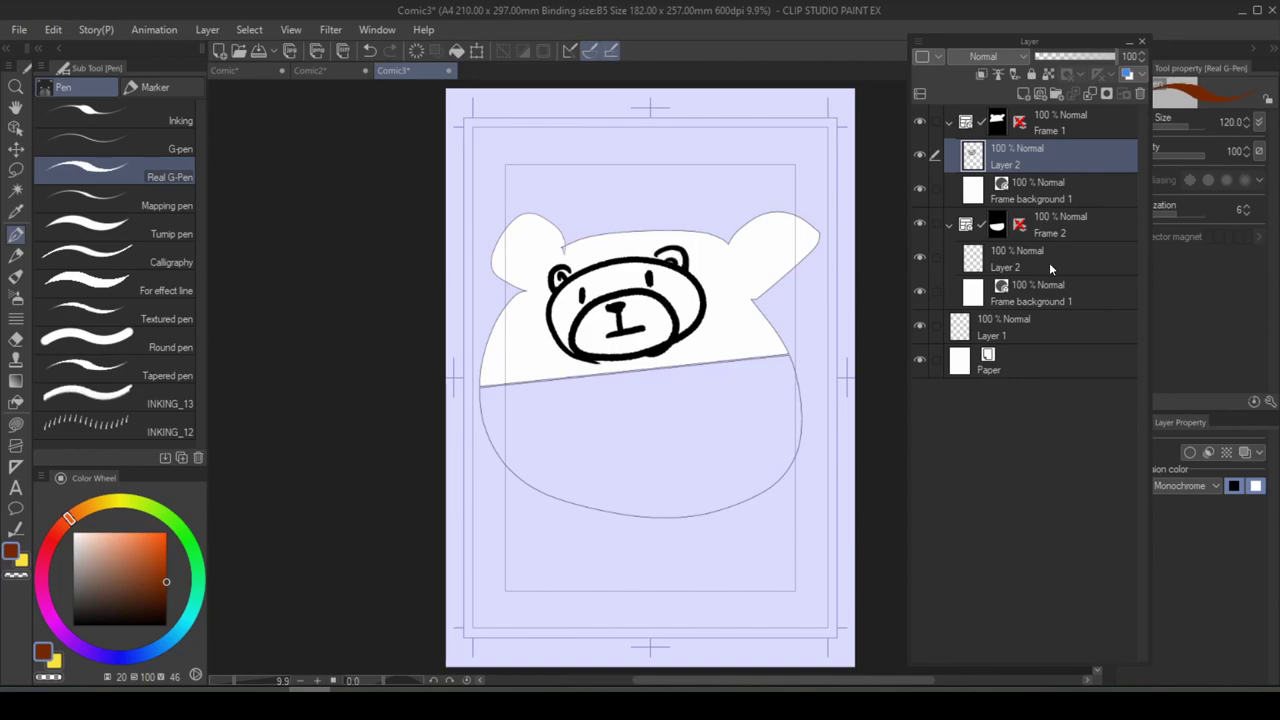
Draw a bear face in the lower bear panel
left_click(1049, 262)
mouse_move(527, 386)
left_mouse_down()
mouse_move(612, 508)
mouse_move(798, 400)
left_mouse_up()
left_click_drag(592, 480, 770, 450)
left_click_drag(672, 418, 676, 476)
left_click_drag(548, 396, 610, 388)
left_click_drag(650, 482, 728, 466)
left_click_drag(722, 372, 746, 368)
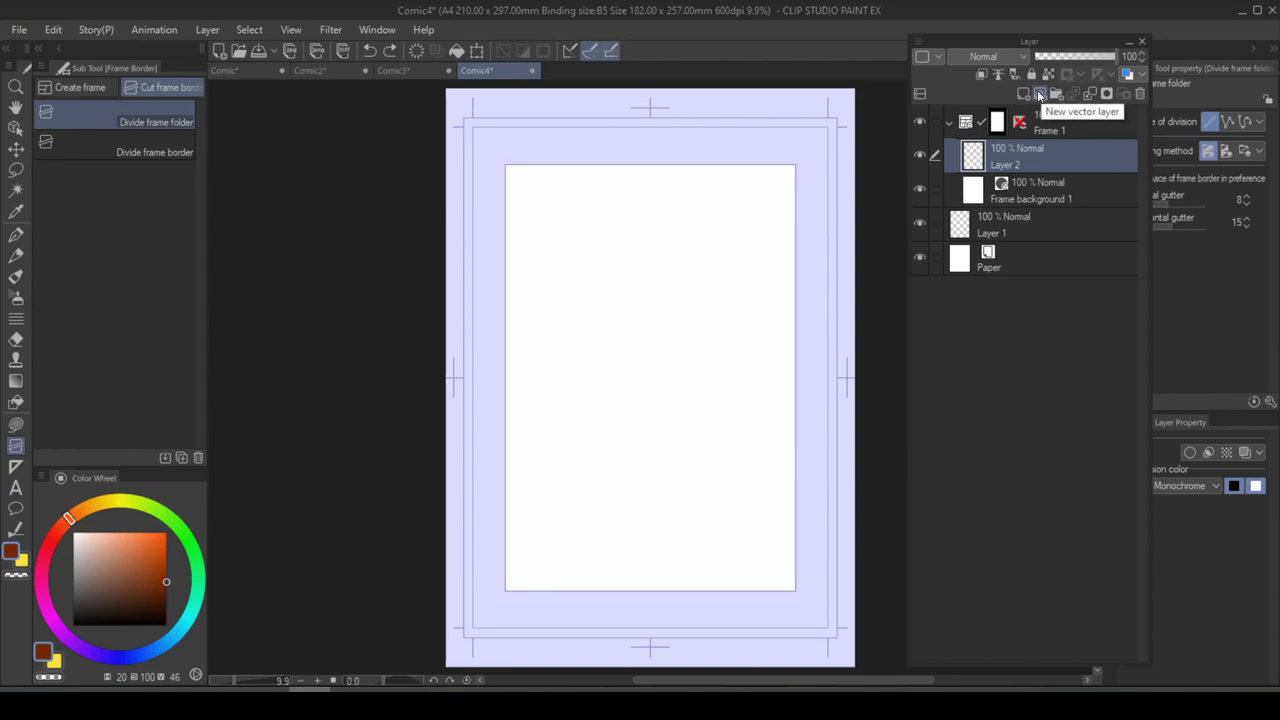
Add a vector layer, reselect Layer 2, and cut Comic4's frame with three diagonal cuts
left_click(1040, 93)
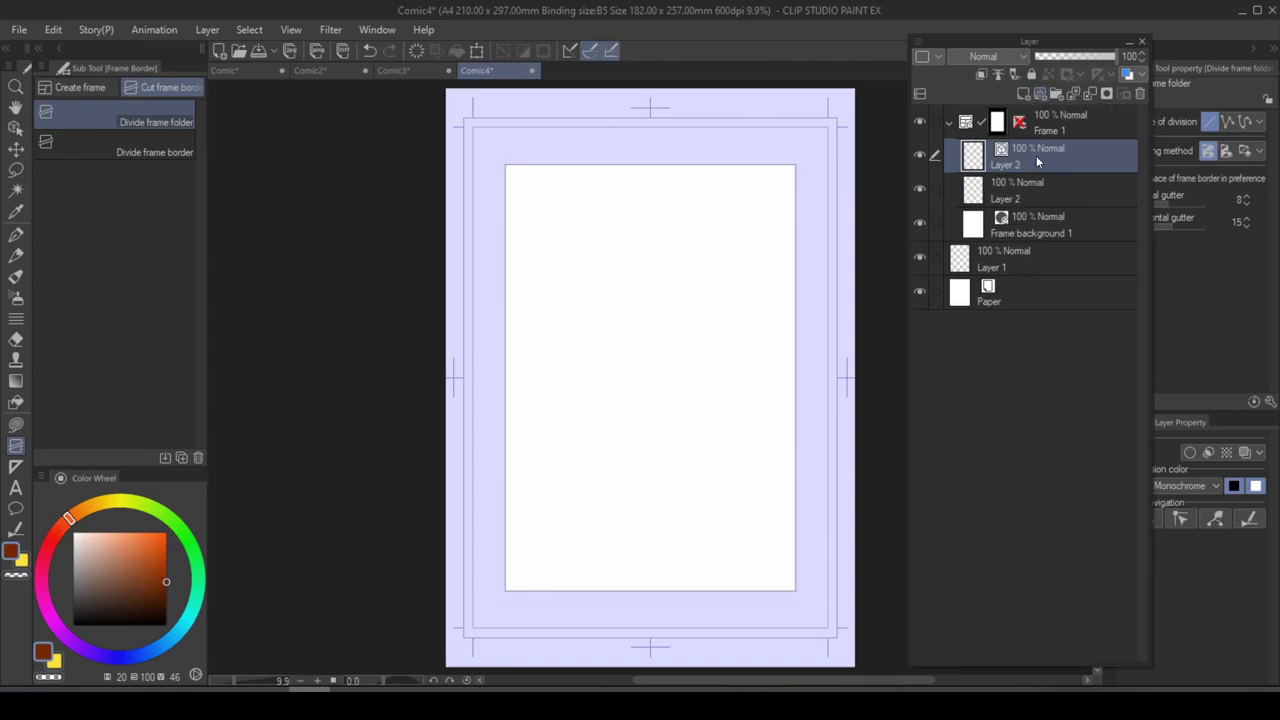
left_click(1032, 188)
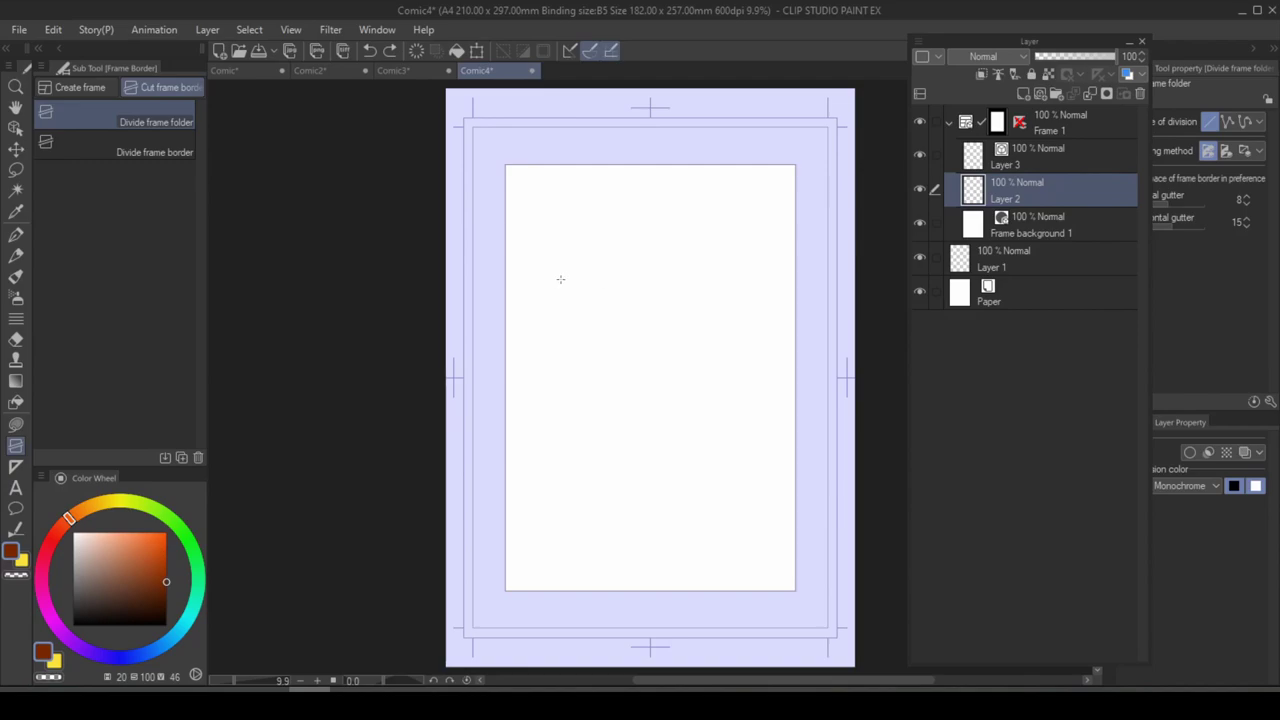
left_click_drag(545, 285, 768, 243)
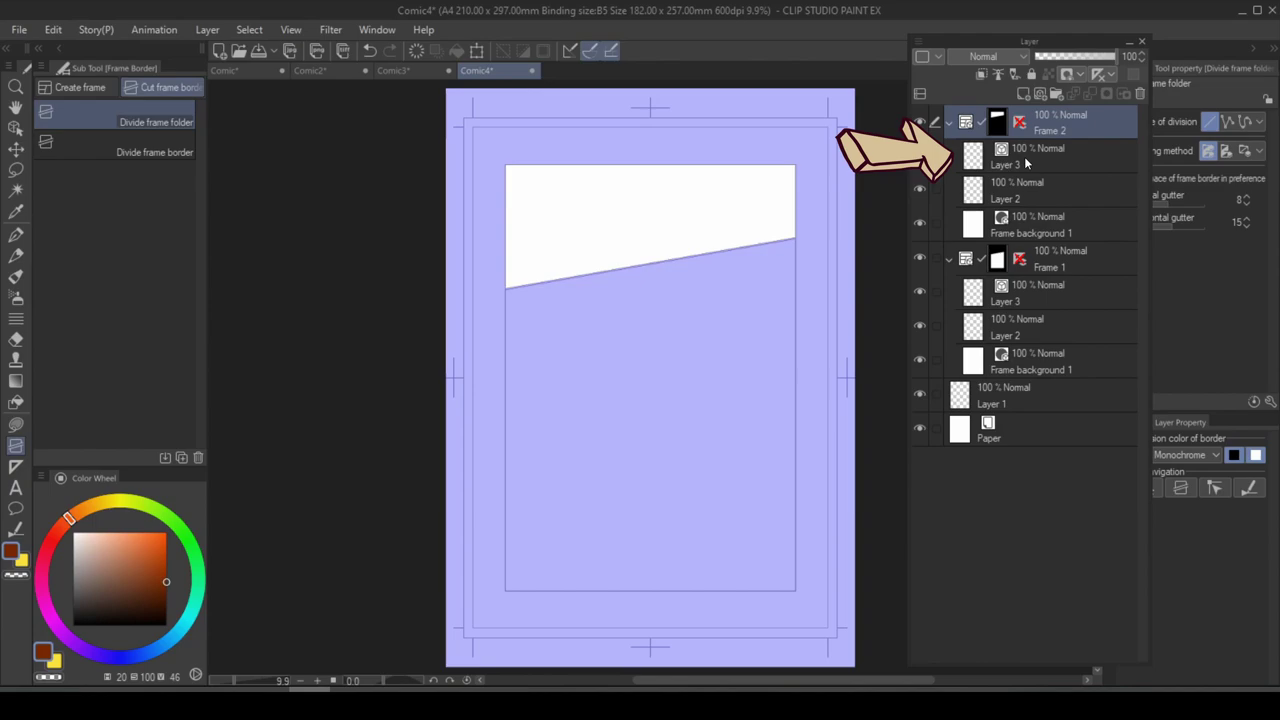
left_click_drag(664, 262, 545, 591)
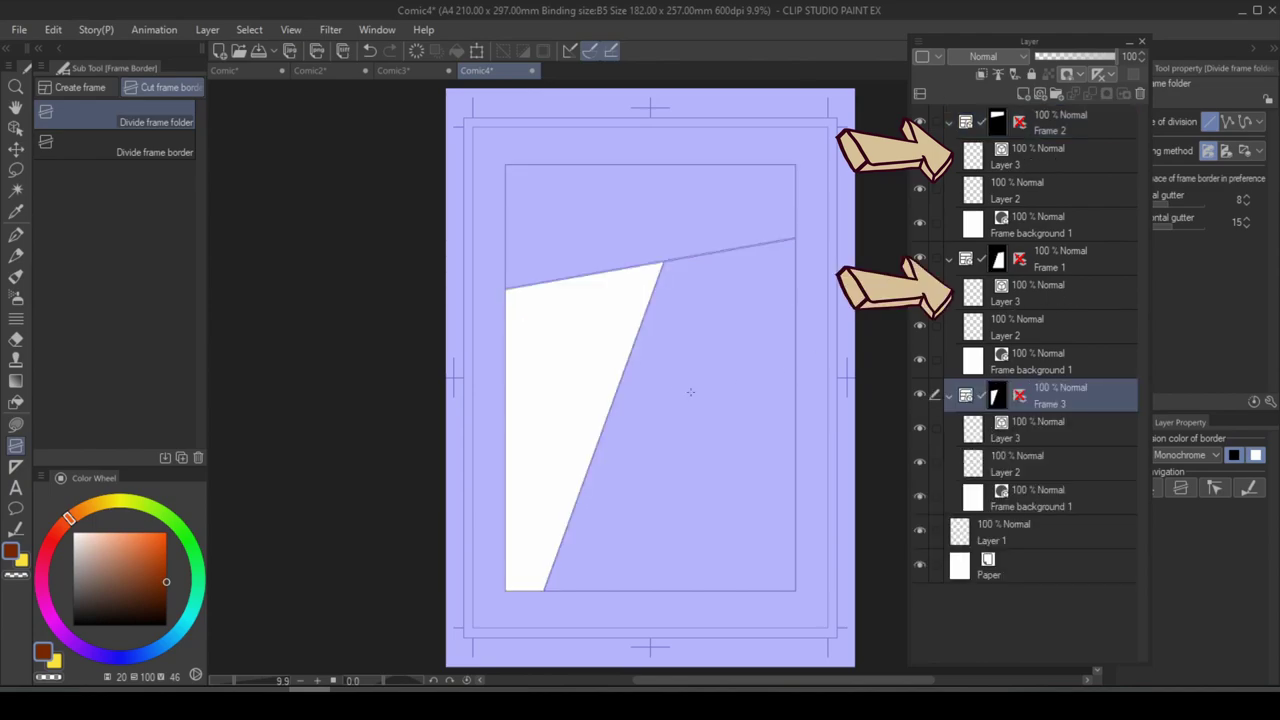
left_click_drag(628, 358, 798, 392)
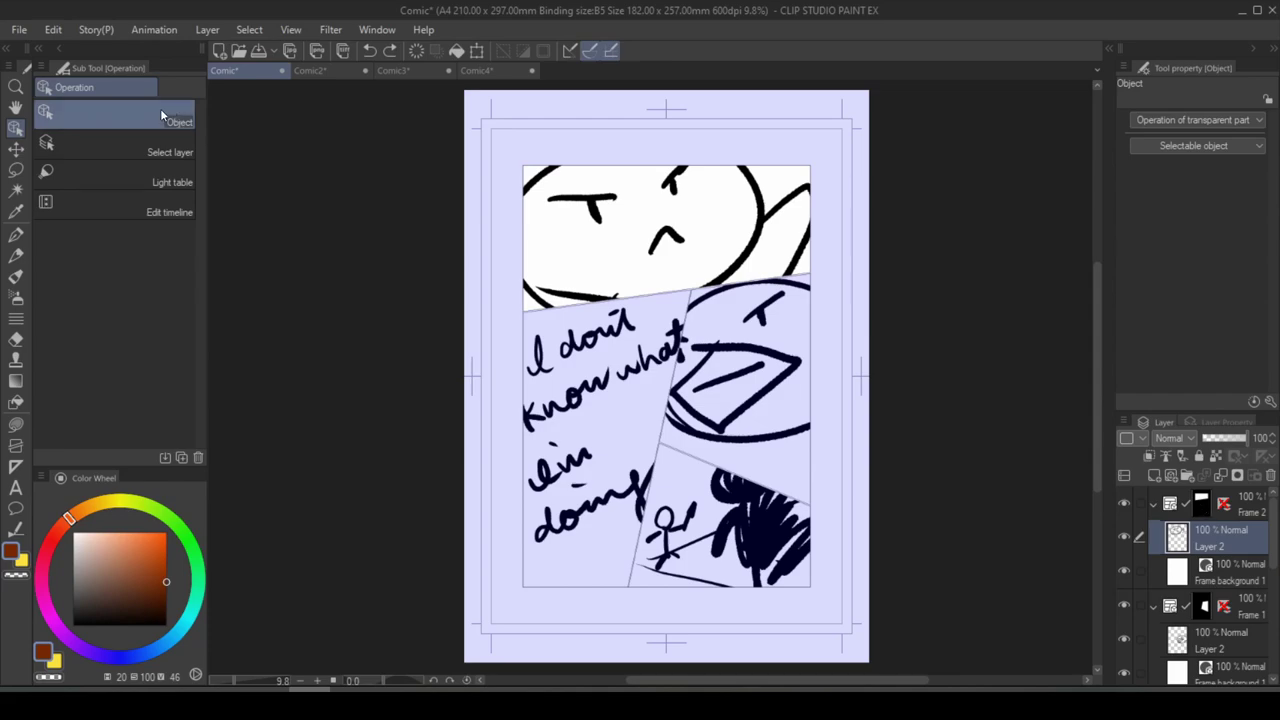
Widen and heighten the Comic page's top panel, then tilt it clockwise
left_click(1200, 507)
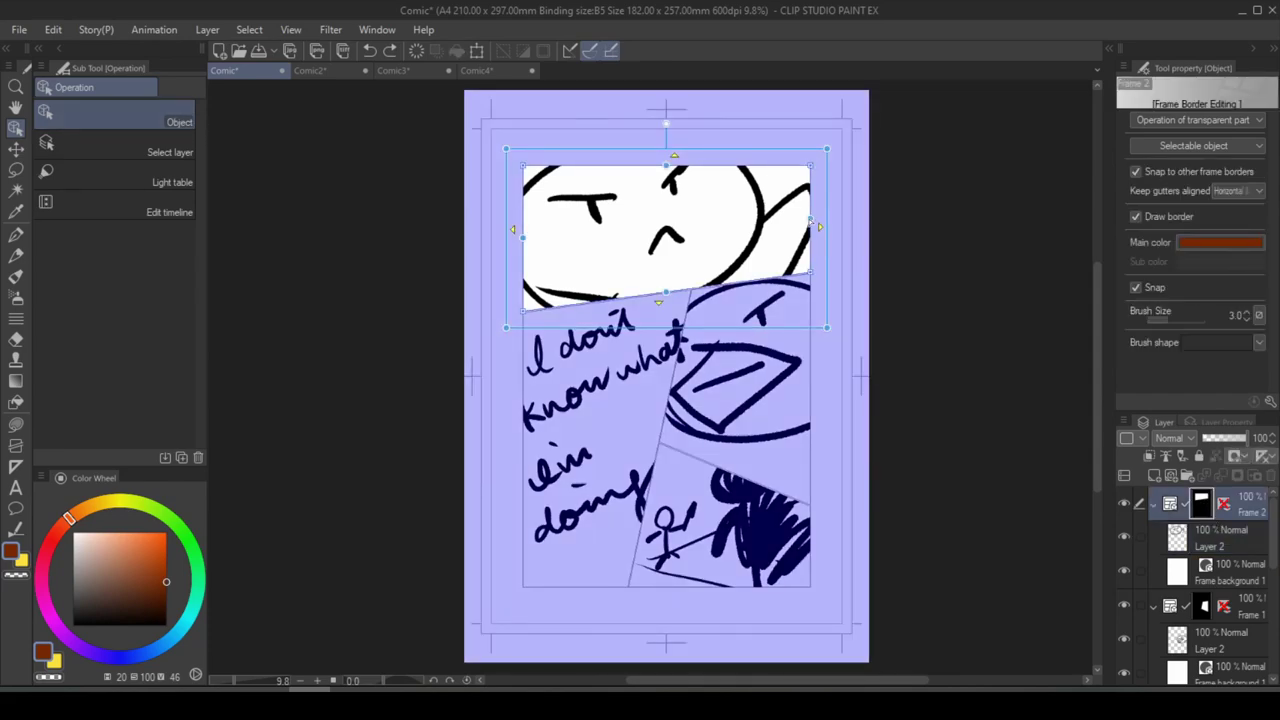
left_click_drag(812, 220, 832, 218)
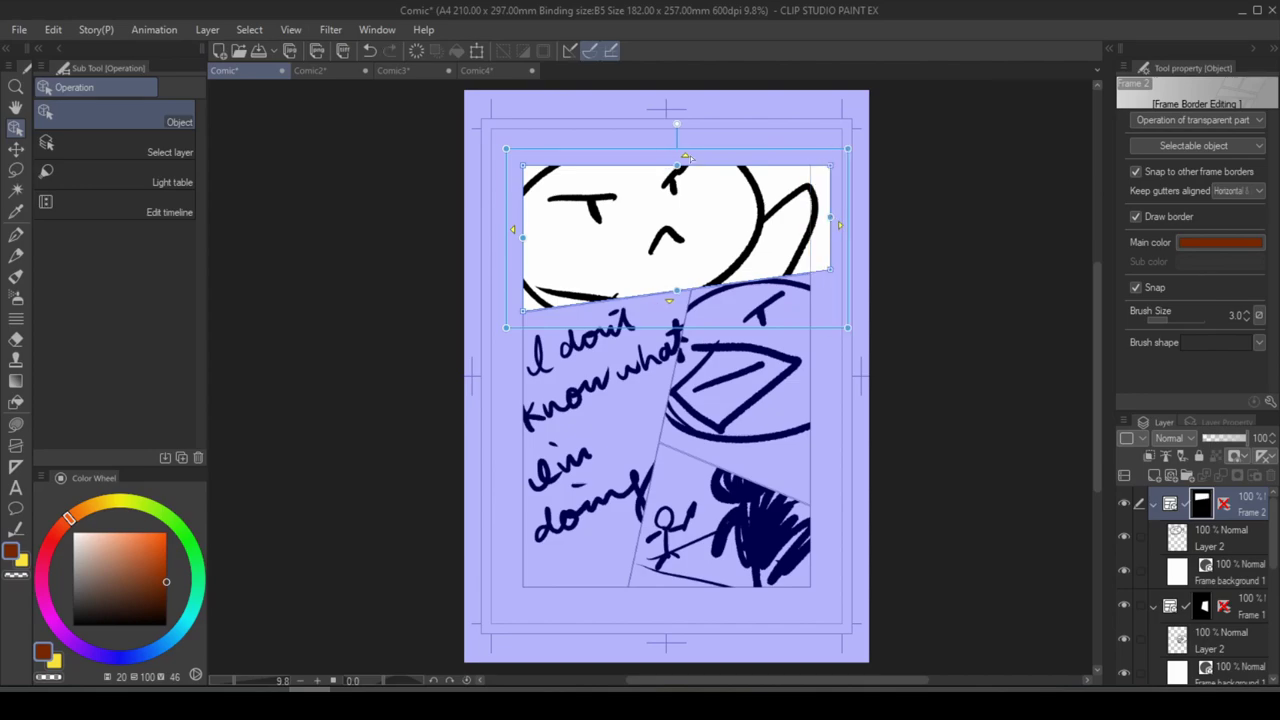
left_click_drag(847, 148, 949, 191)
scroll(850, 128, "up", 2)
key("ctrl+z")
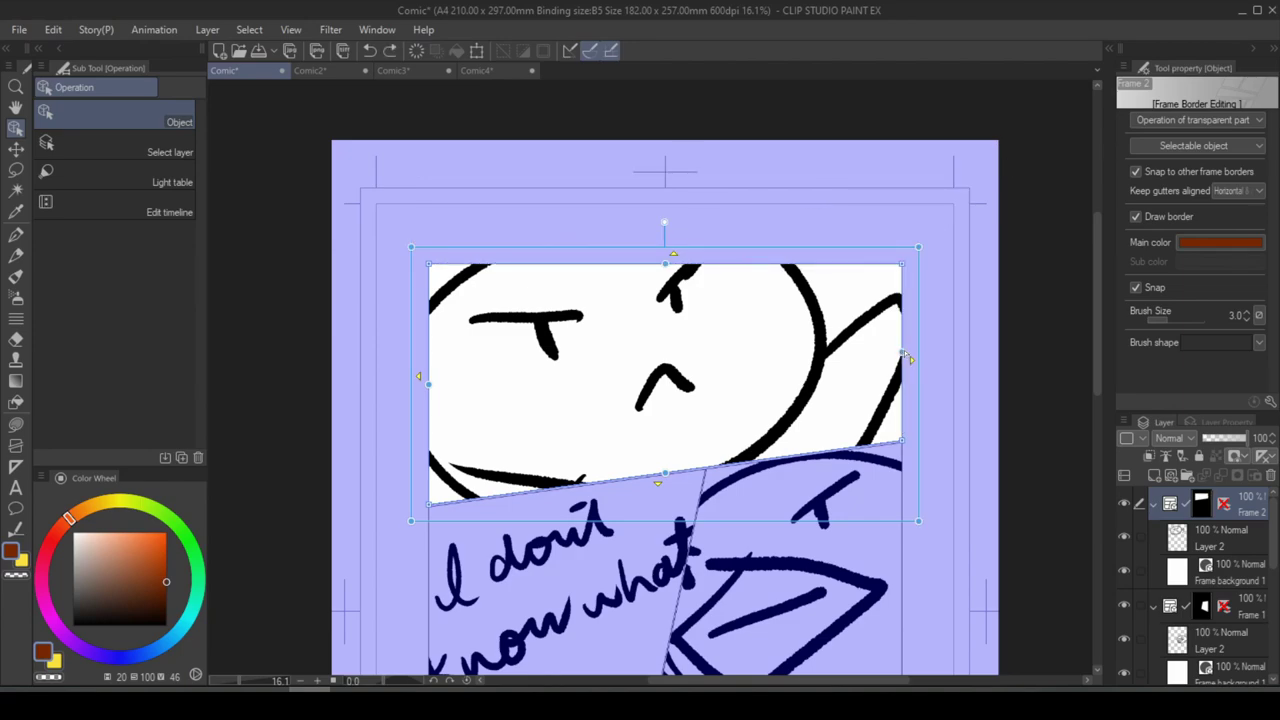
left_click_drag(907, 358, 964, 358)
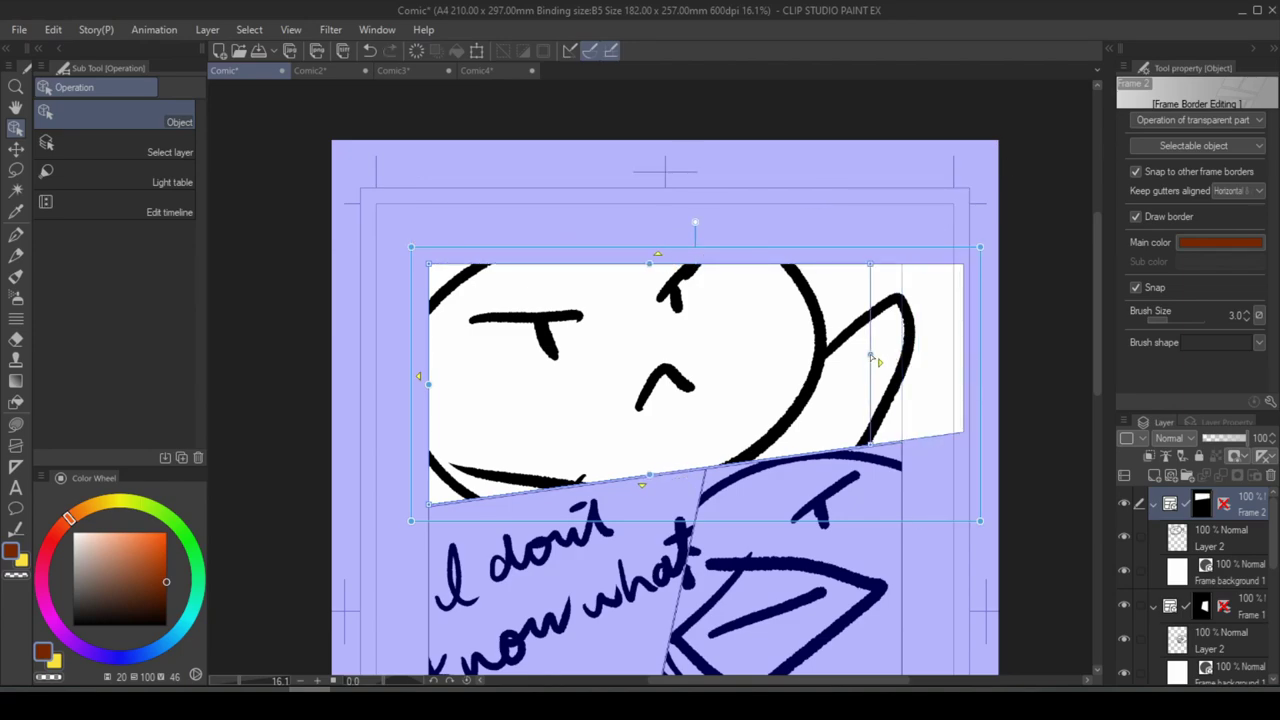
left_click_drag(871, 357, 838, 357)
left_click_drag(631, 218, 862, 137)
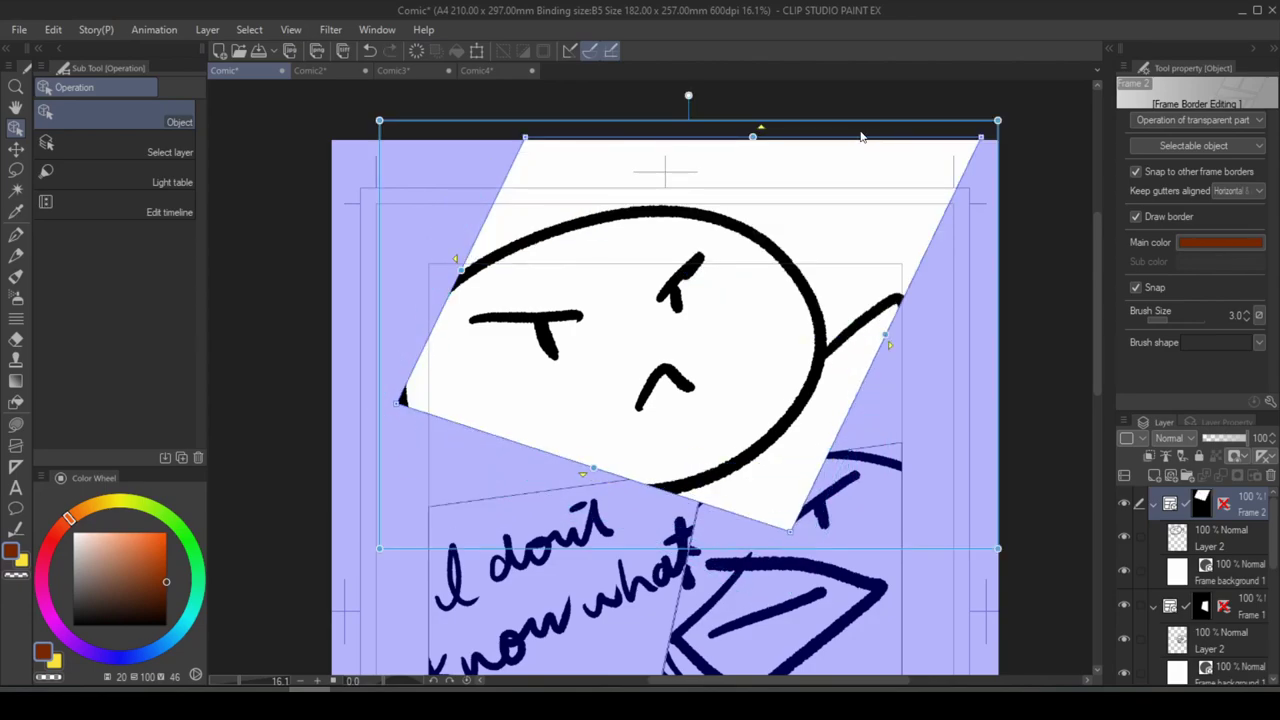
Enlarge the top panel and place a 3D body model there with a raised diagonal arm
left_click_drag(455, 262, 378, 248)
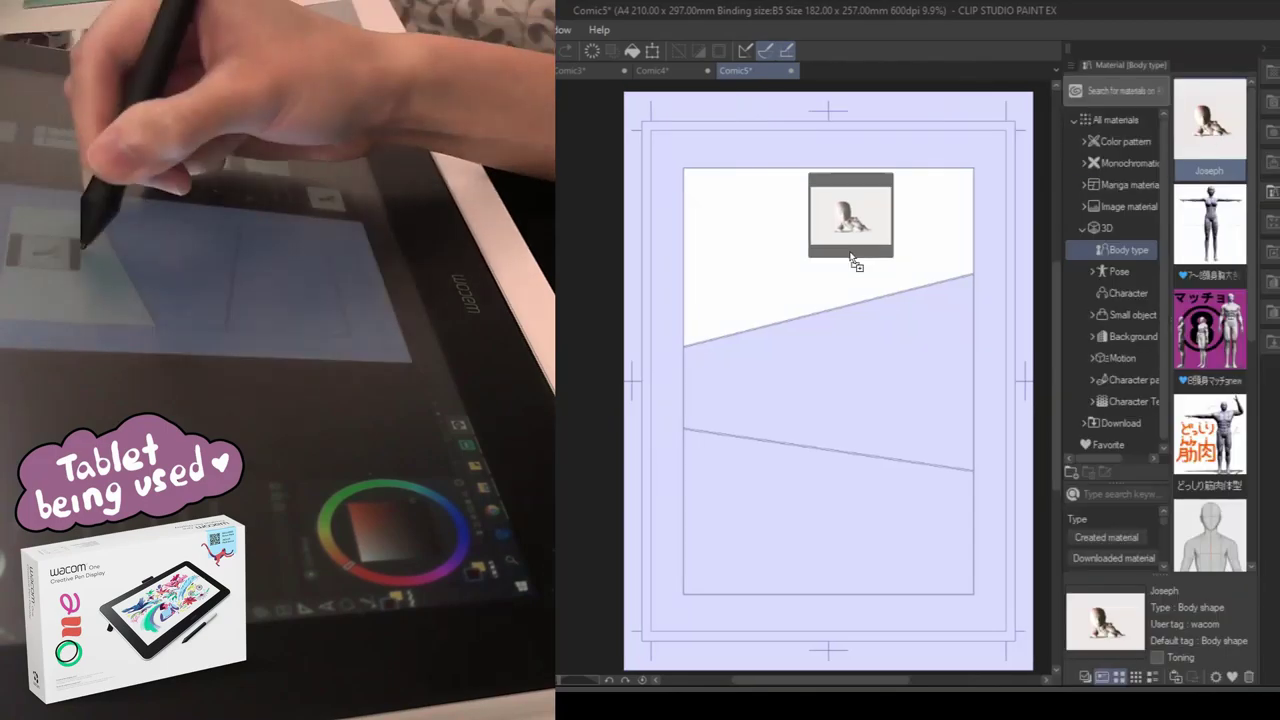
left_click_drag(849, 263, 884, 160)
mouse_move(890, 290)
left_mouse_down()
mouse_move(905, 266)
mouse_move(918, 303)
mouse_move(930, 250)
left_mouse_up()
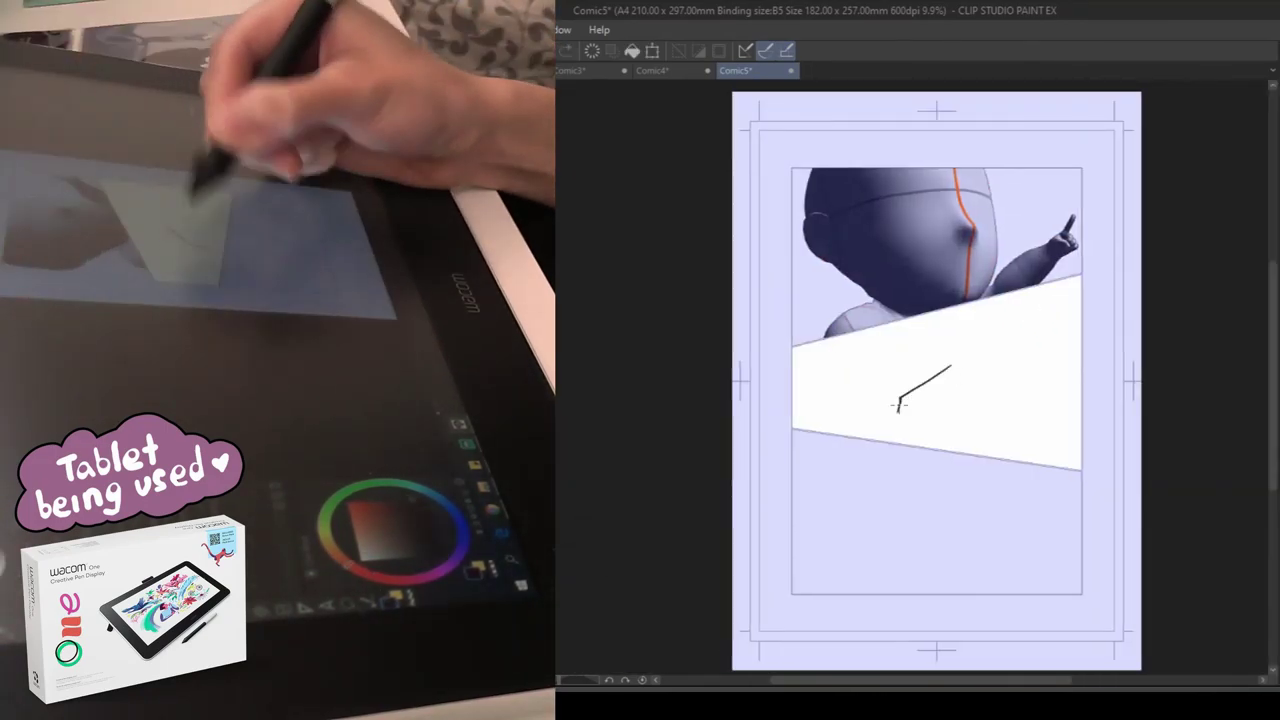
left_click_drag(880, 390, 960, 400)
Draw a face with hair strokes in the middle panel
left_click_drag(900, 330, 1075, 285)
left_click_drag(815, 380, 825, 420)
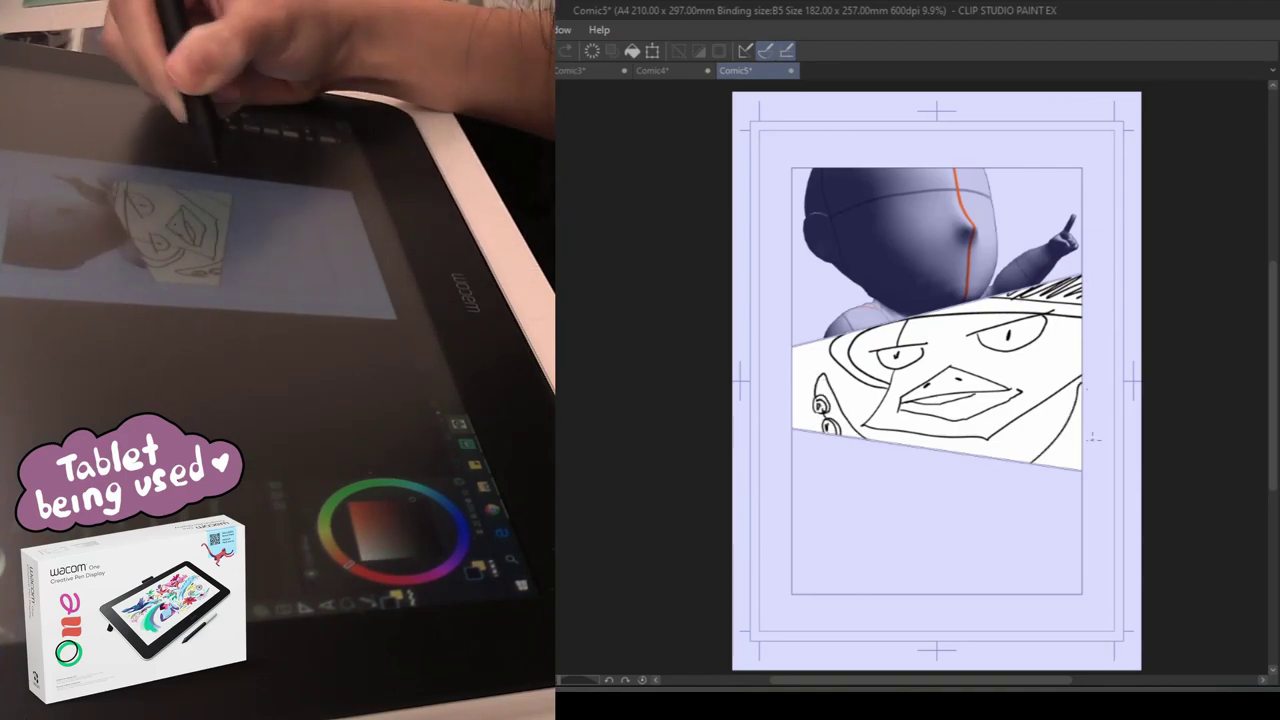
left_click_drag(1065, 400, 1072, 455)
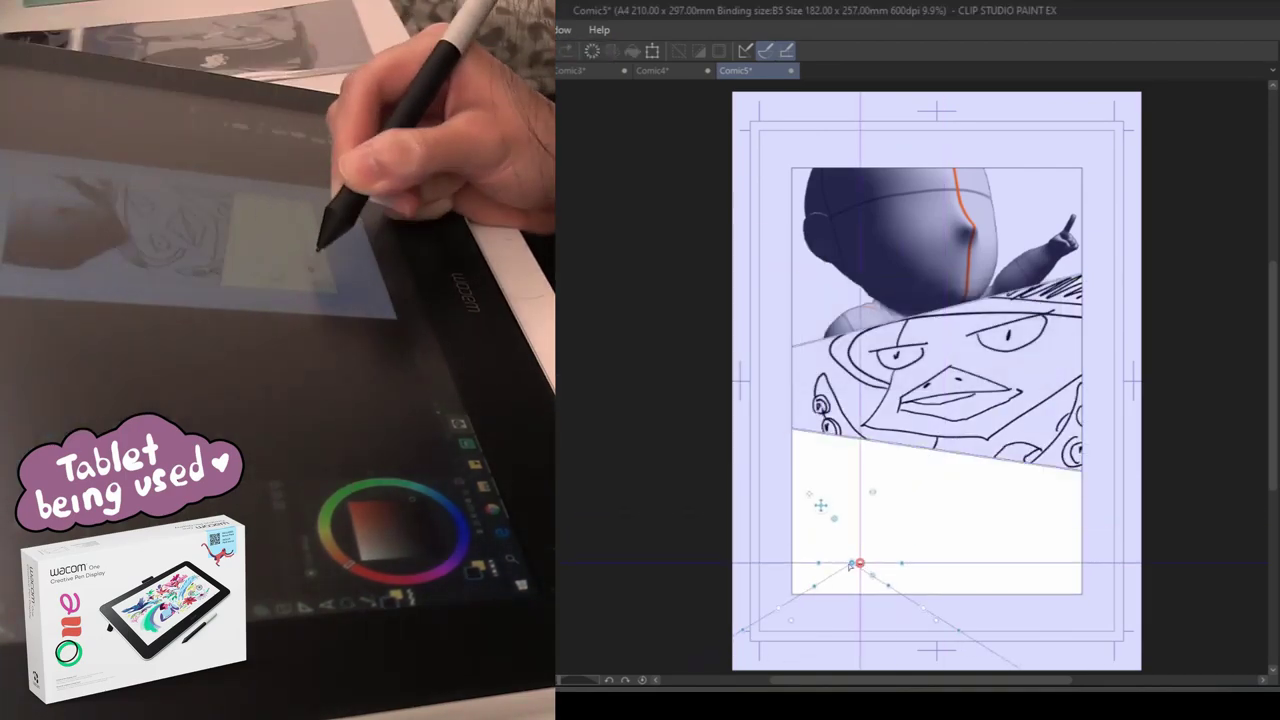
Drop the Joseph 3D body into the bottom panel and apply the Grid up pose
left_click_drag(855, 565, 943, 604)
left_click_drag(1210, 120, 830, 510)
left_click_drag(958, 514, 880, 510)
left_click(1118, 271)
mouse_move(1256, 95)
left_mouse_down()
mouse_move(1256, 128)
mouse_move(1256, 112)
left_mouse_up()
mouse_move(1209, 300)
left_mouse_down()
mouse_move(760, 525)
mouse_move(770, 520)
left_mouse_up()
Ink hatching strokes in the bottom panel
left_click_drag(860, 460, 960, 590)
left_click_drag(838, 590, 760, 540)
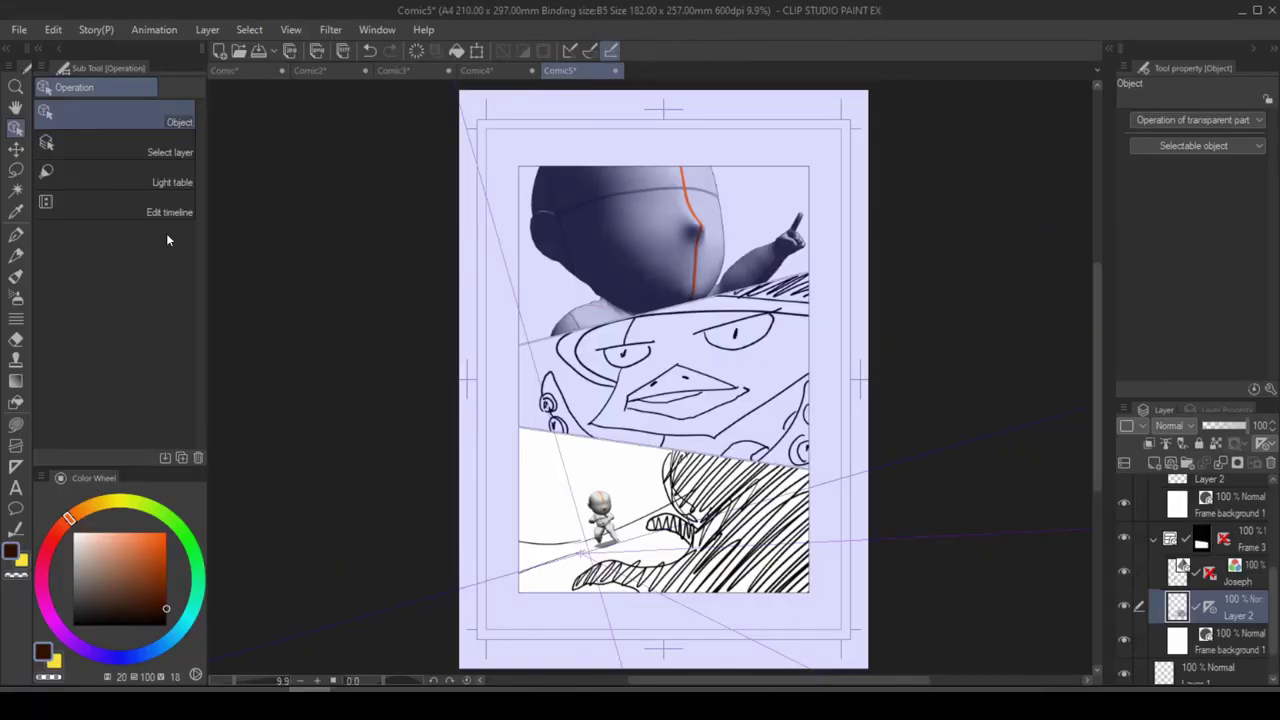
left_click(15, 426)
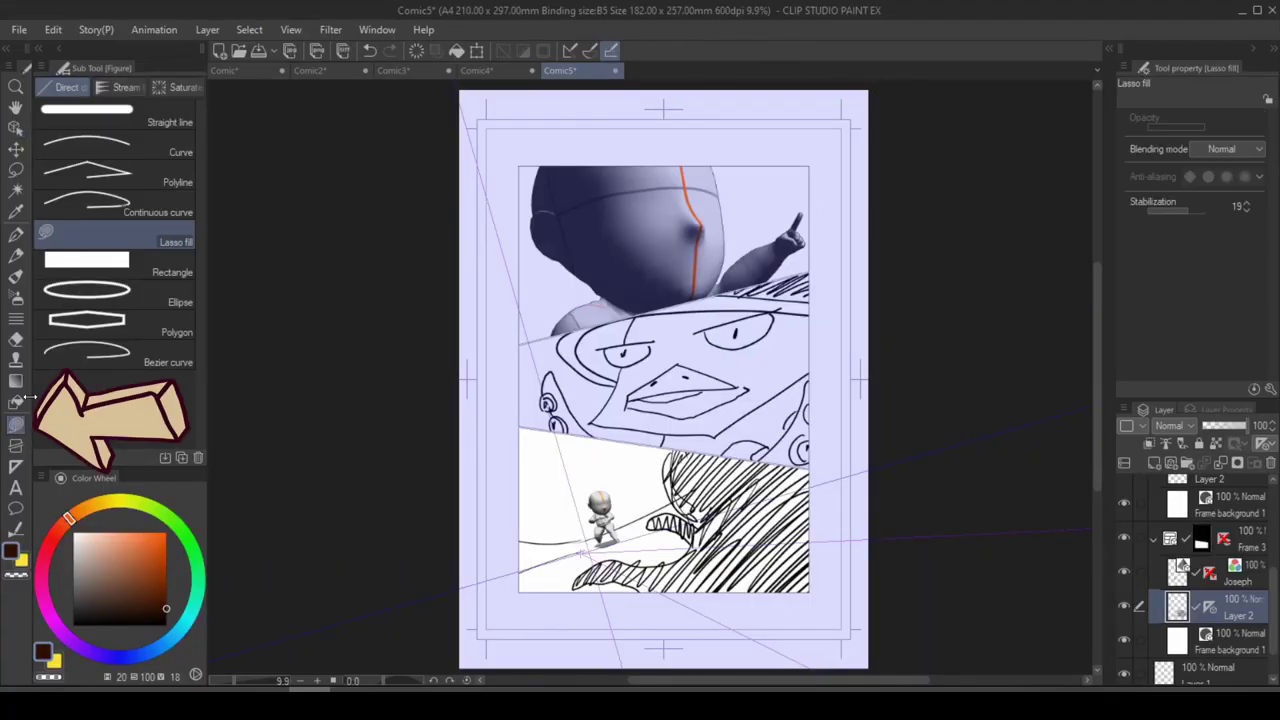
Draw a ring of scattered speed lines, then a closed dark curved saturated-line loop around the figure
left_click(185, 88)
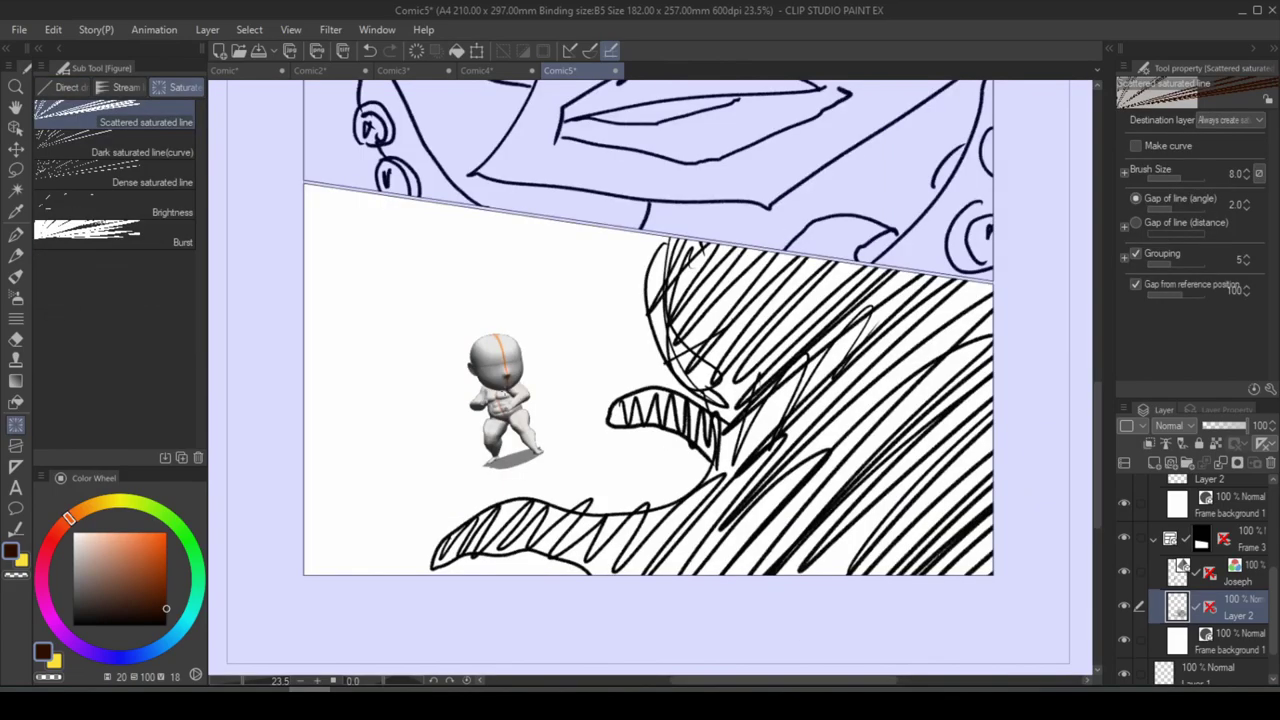
left_click_drag(506, 390, 606, 486)
left_click(142, 152)
left_click(454, 268)
left_click(379, 349)
left_click(428, 471)
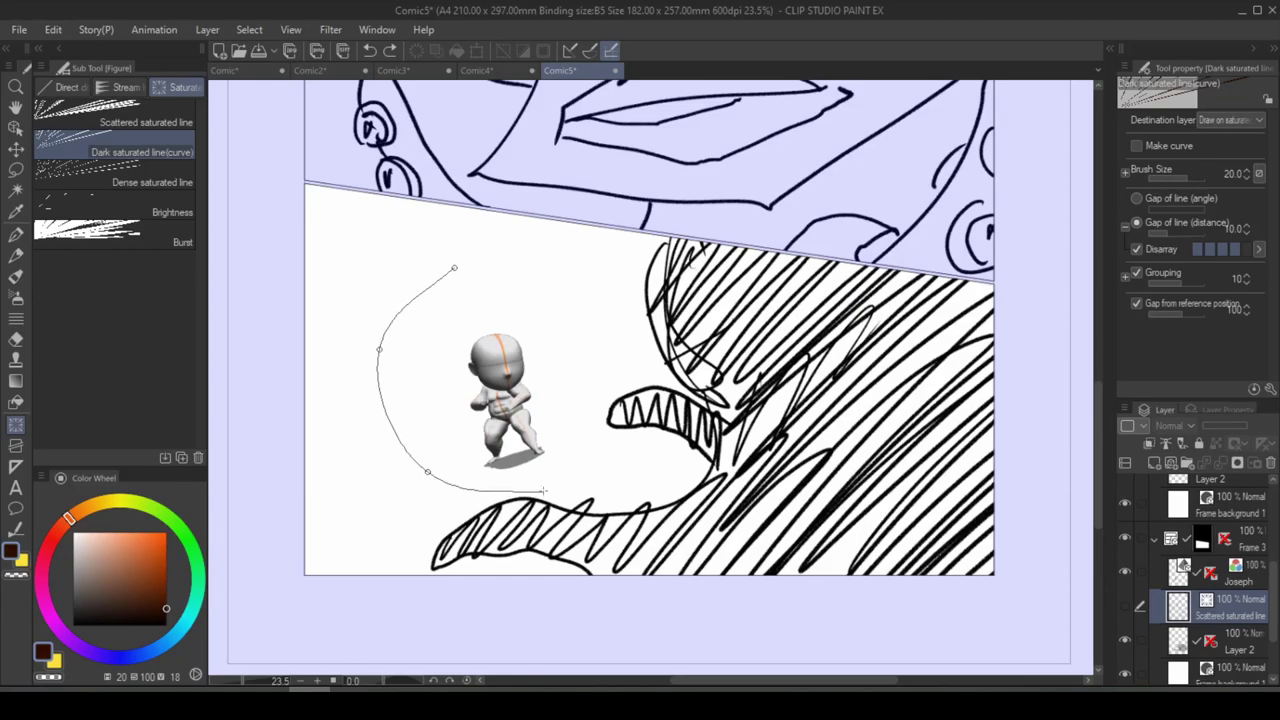
left_click(603, 467)
left_click(618, 350)
left_click(454, 268)
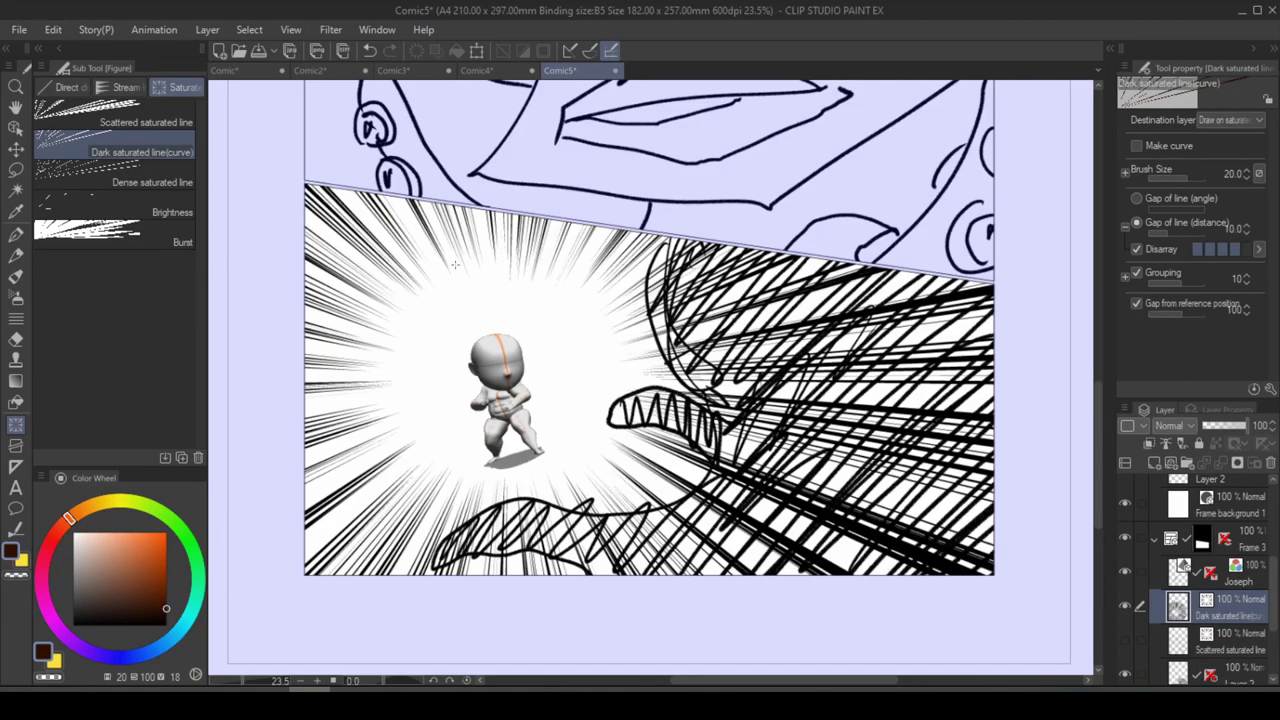
Add dense, brightness and burst saturated lines around the figure in the bottom panel
left_click(142, 182)
left_click(585, 488)
left_click(172, 212)
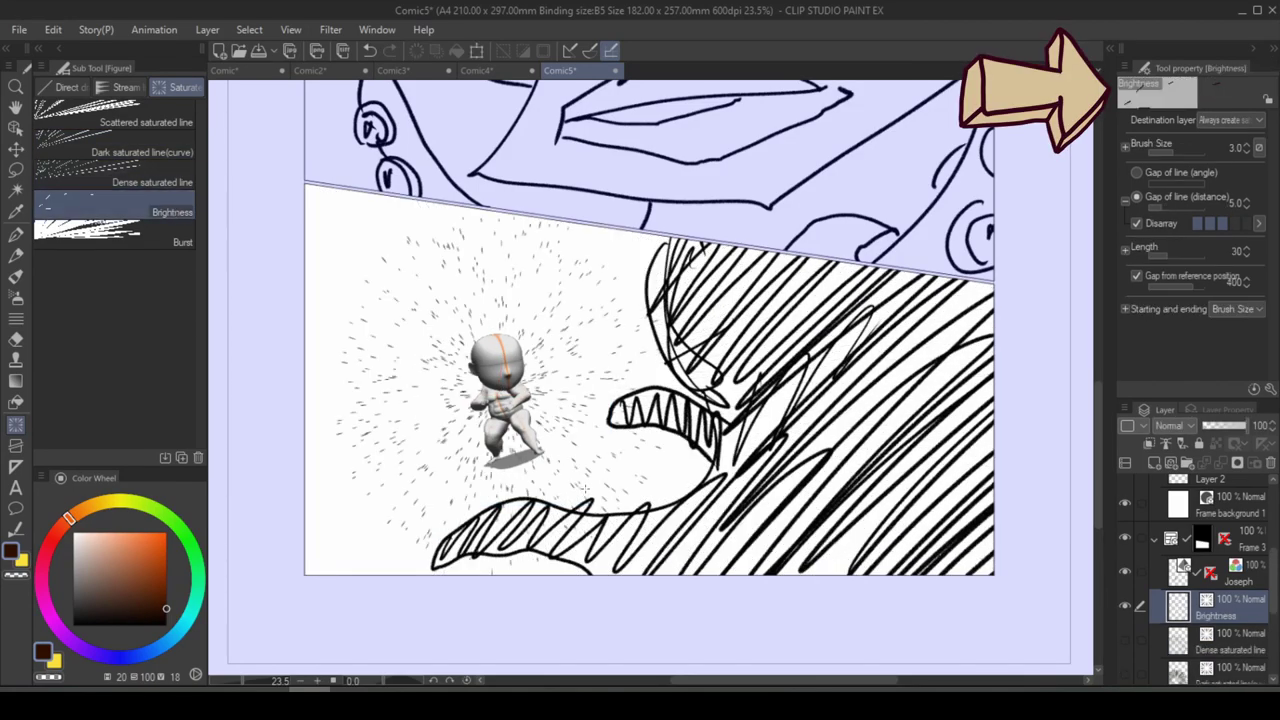
left_click(172, 242)
left_click(435, 418)
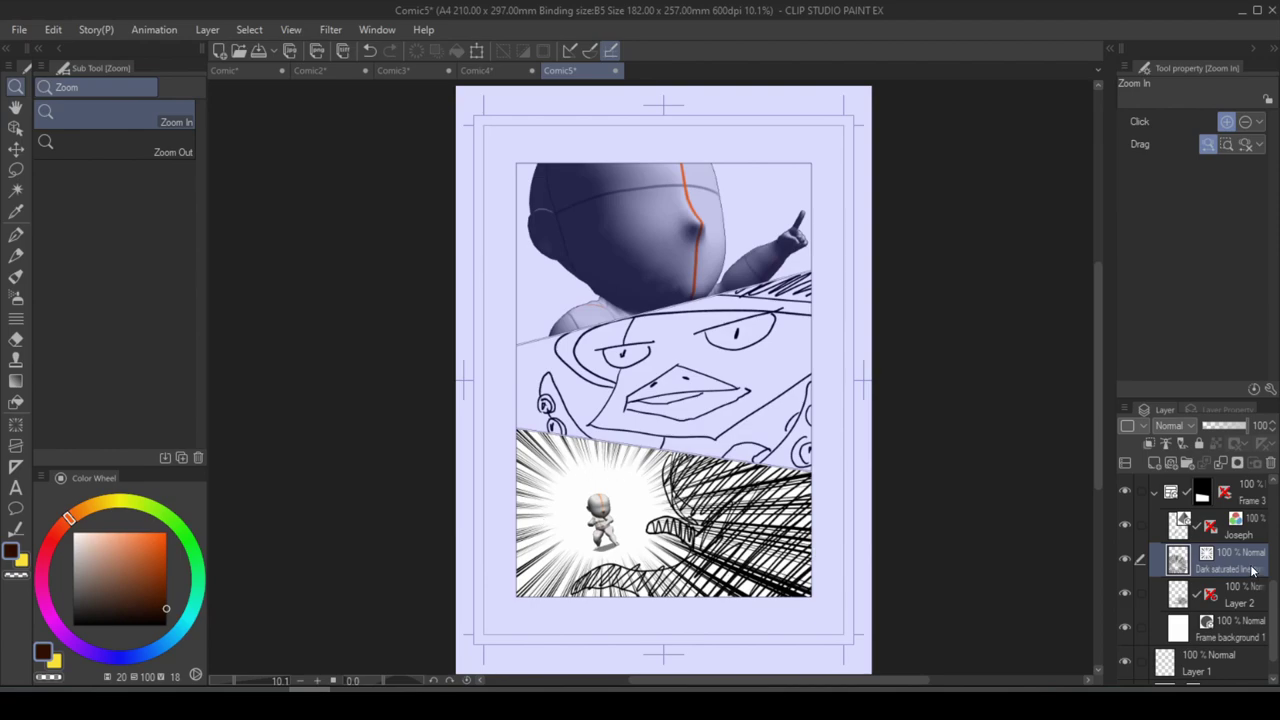
Drag Frame 3's bottom and left borders to the page edges and lengthen the focus lines to 4661
key("o")
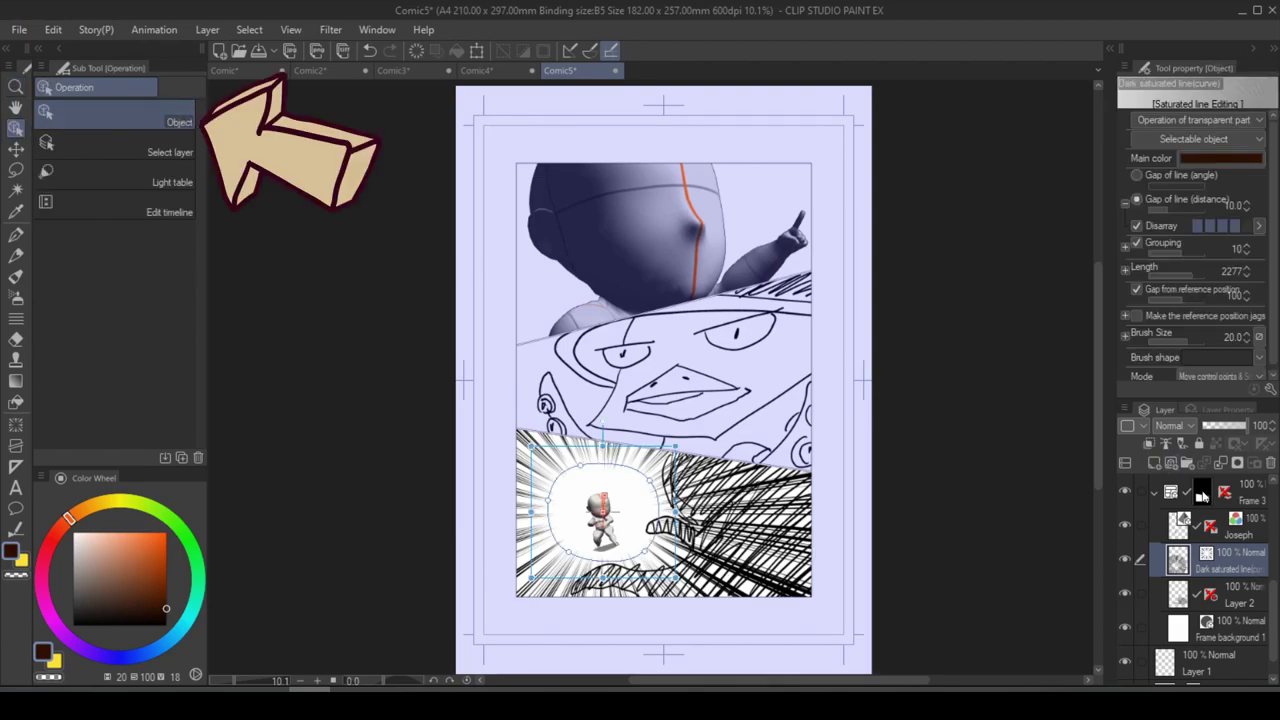
left_click(1205, 495)
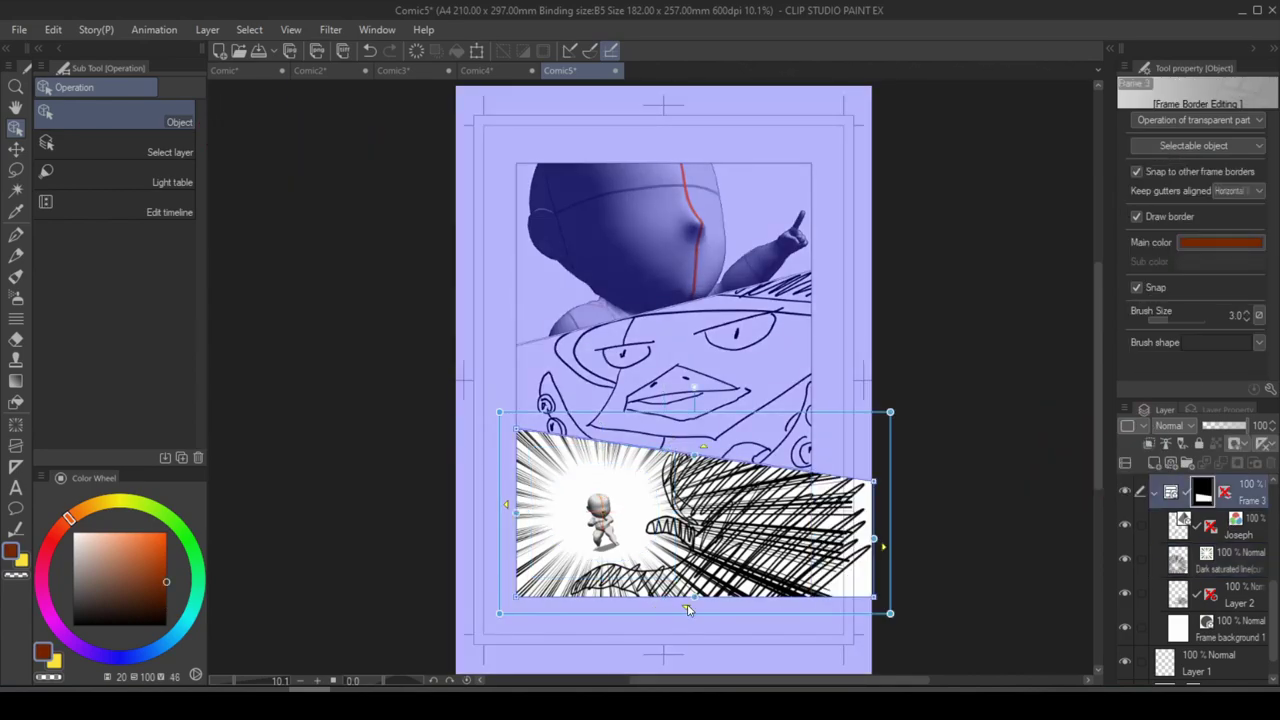
left_click_drag(688, 608, 690, 672)
left_click_drag(505, 545, 455, 545)
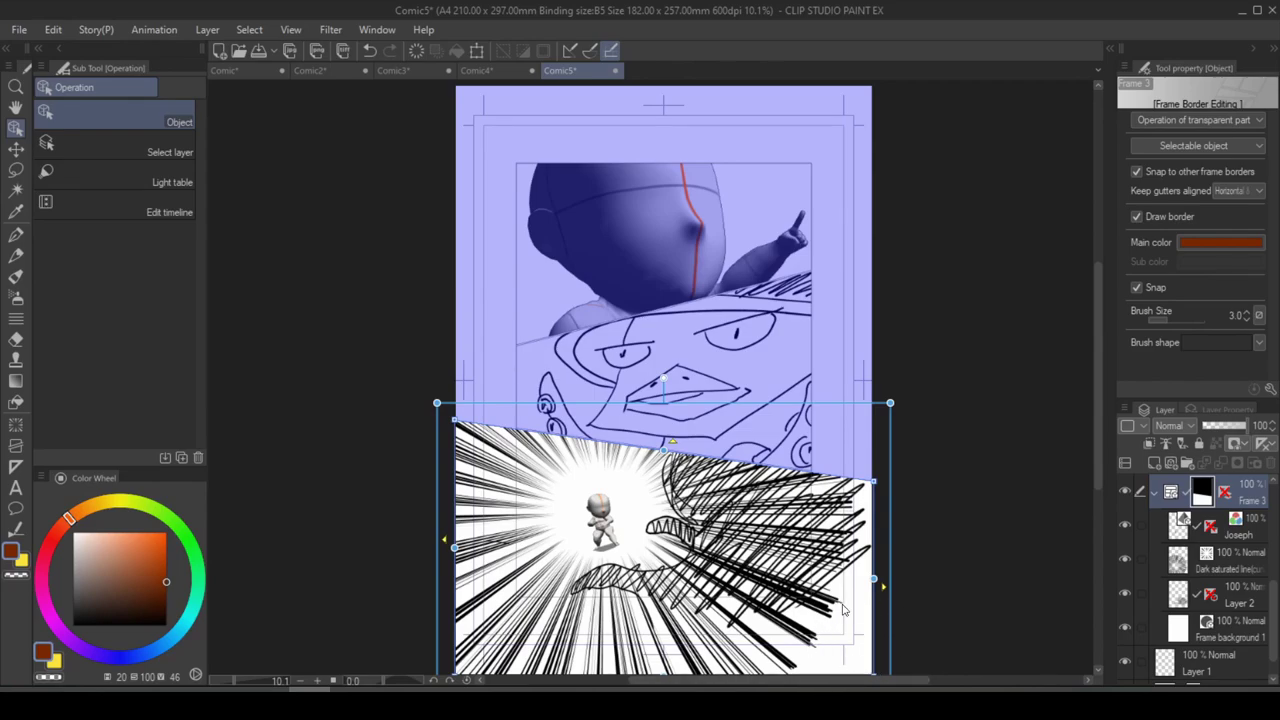
left_click(1228, 567)
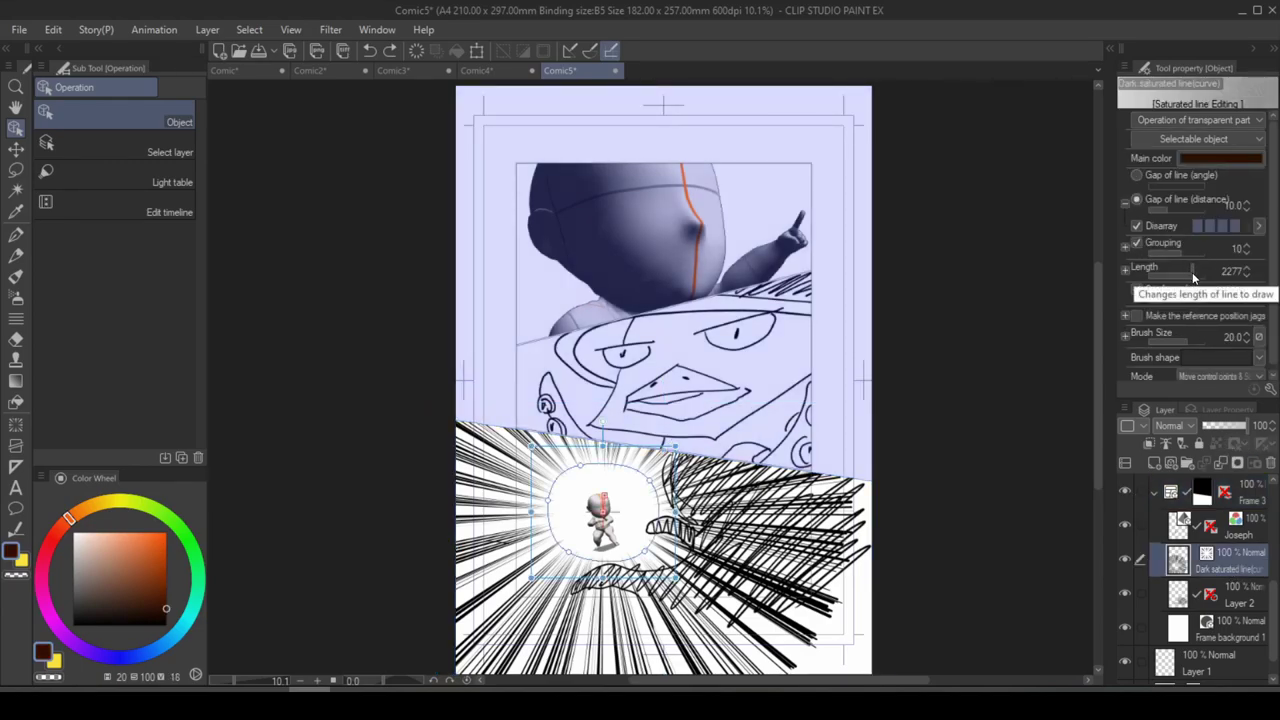
left_click_drag(1196, 272, 1200, 275)
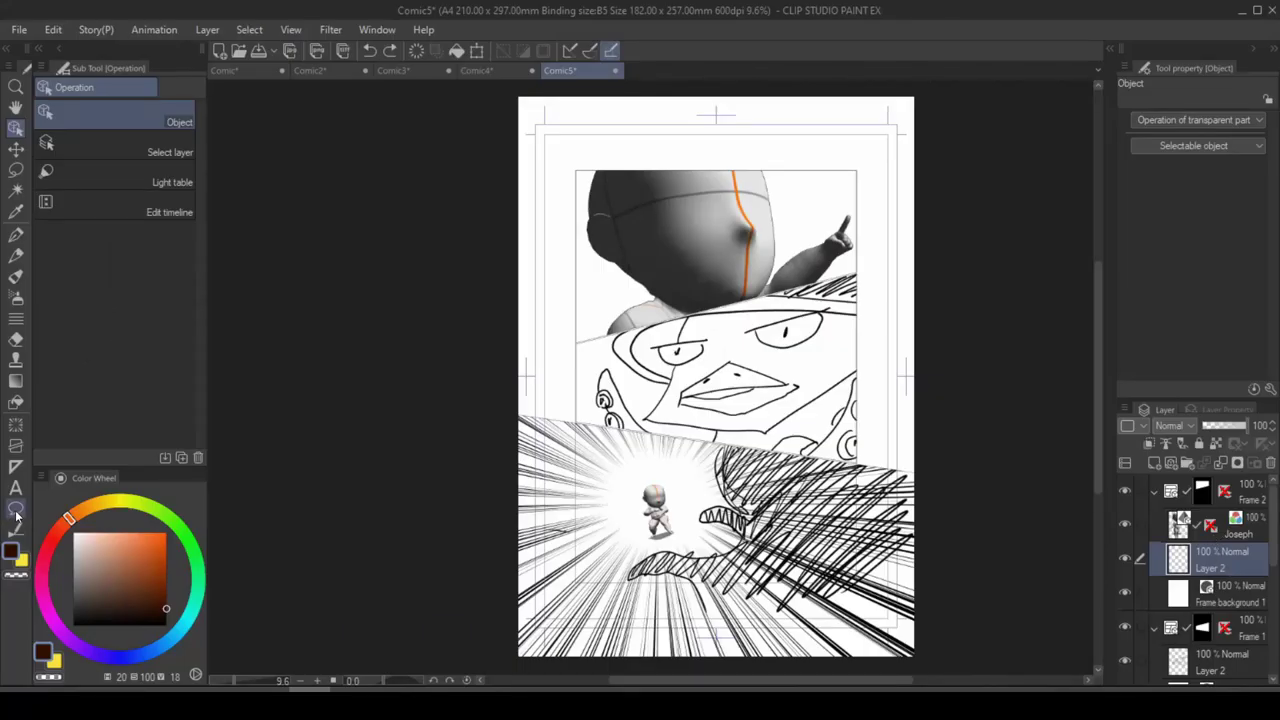
Draw an ellipse balloon over the head, move Balloon 1 out of the panel folder, make it white, add a lobe
left_click(15, 508)
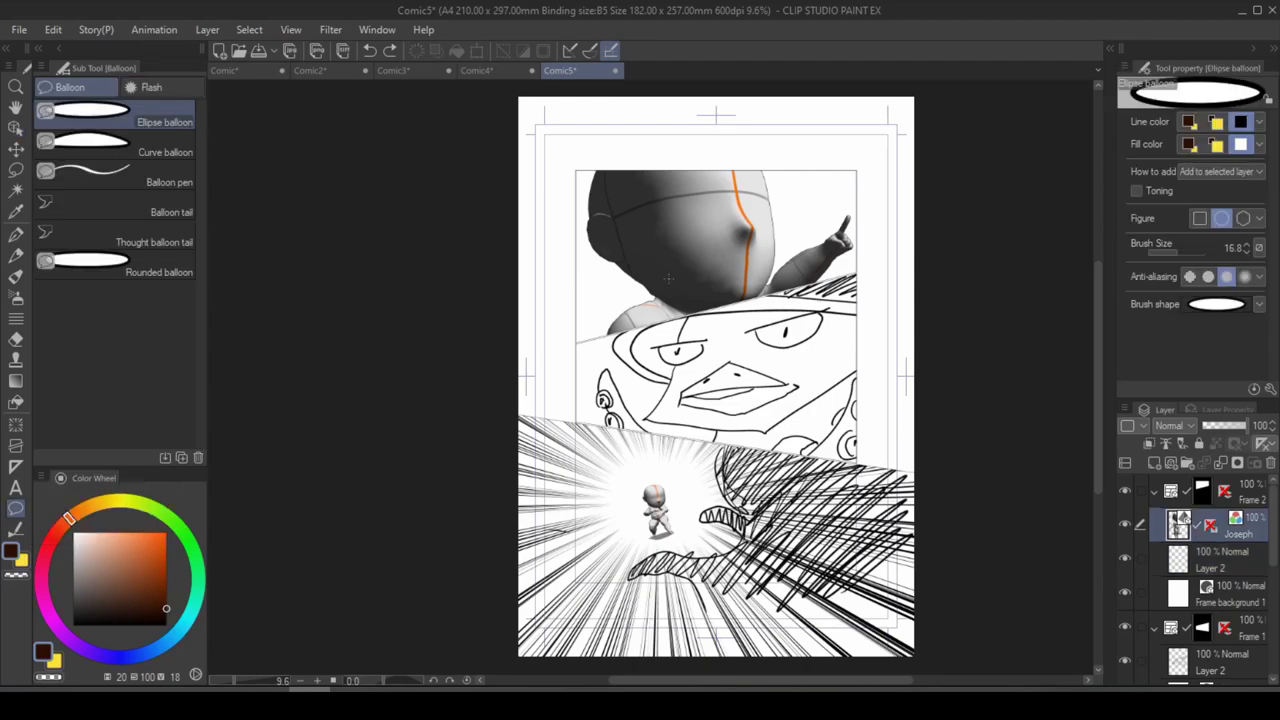
left_click_drag(674, 280, 534, 112)
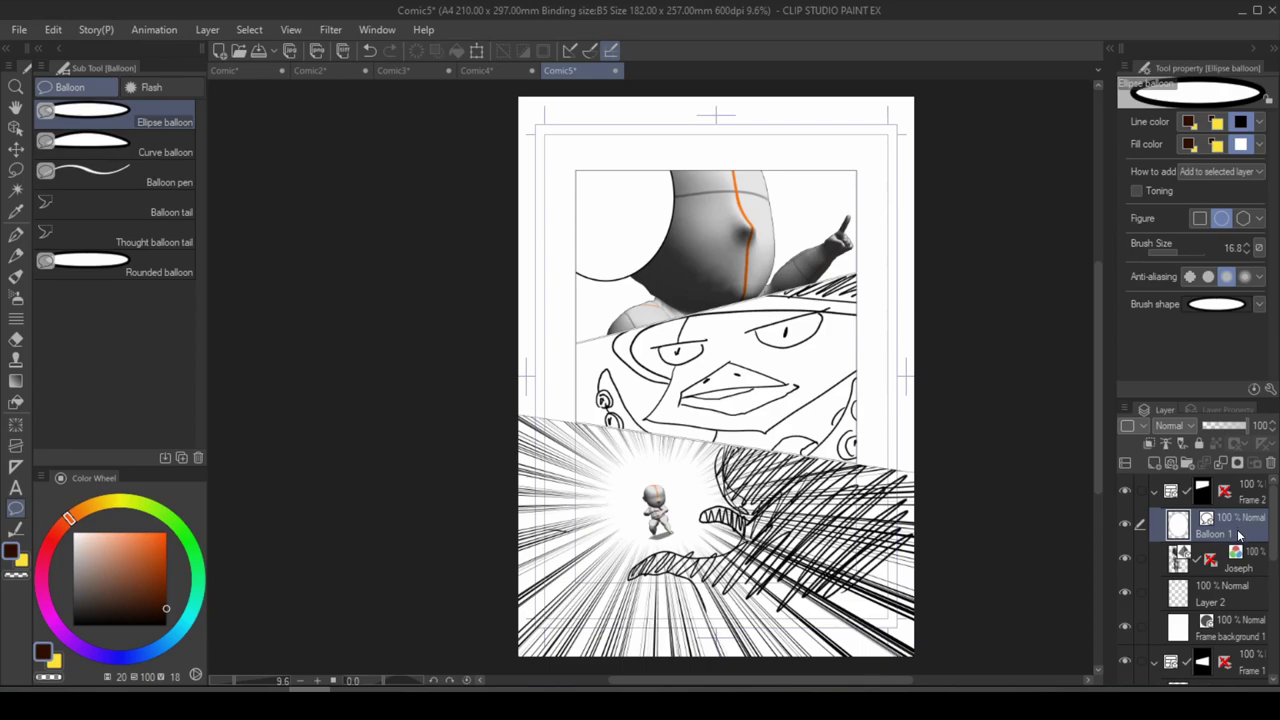
left_click_drag(1240, 537, 1252, 483)
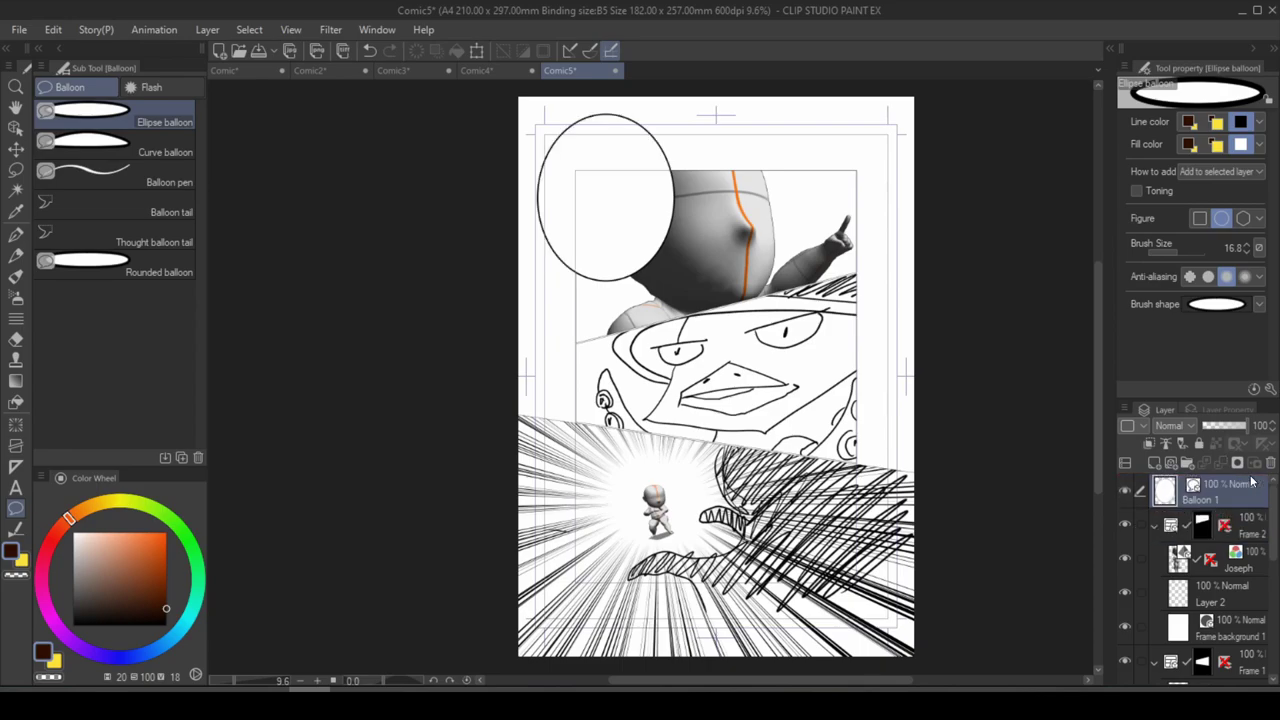
left_click(1230, 498)
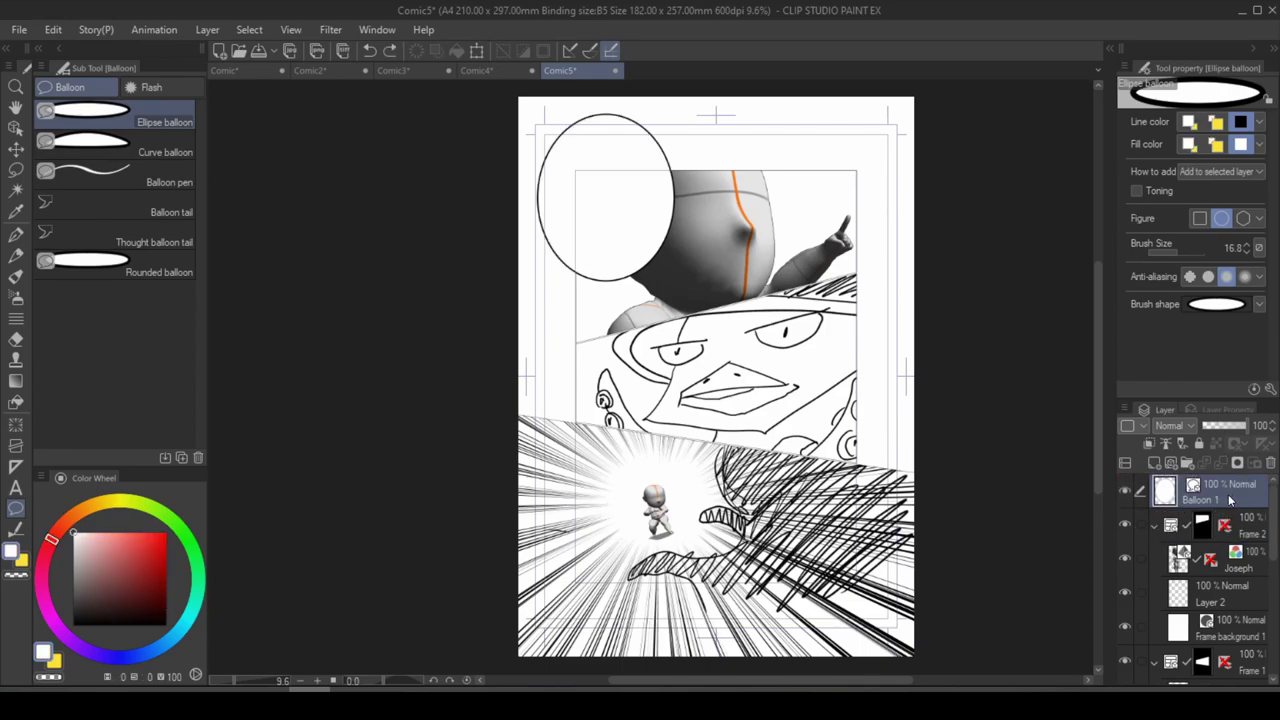
left_click_drag(600, 242, 668, 315)
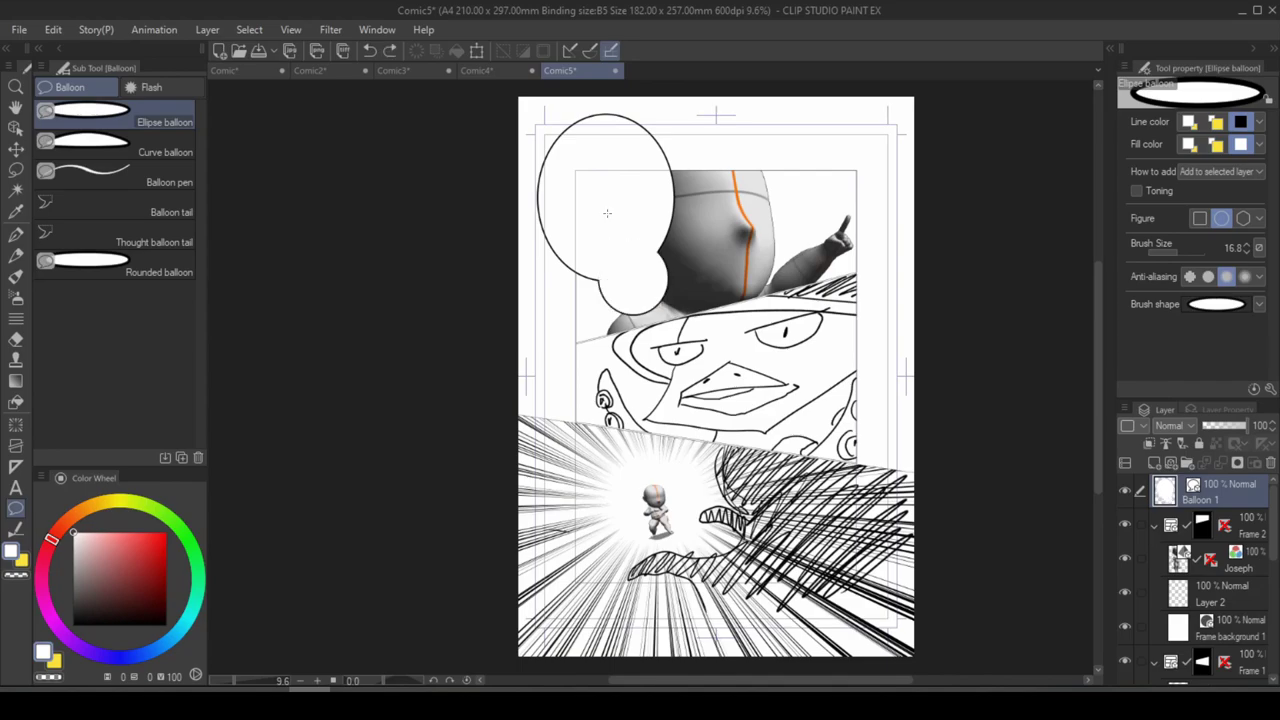
Add a wide tail to the speech balloon
left_click(186, 212)
left_click_drag(690, 289, 693, 289)
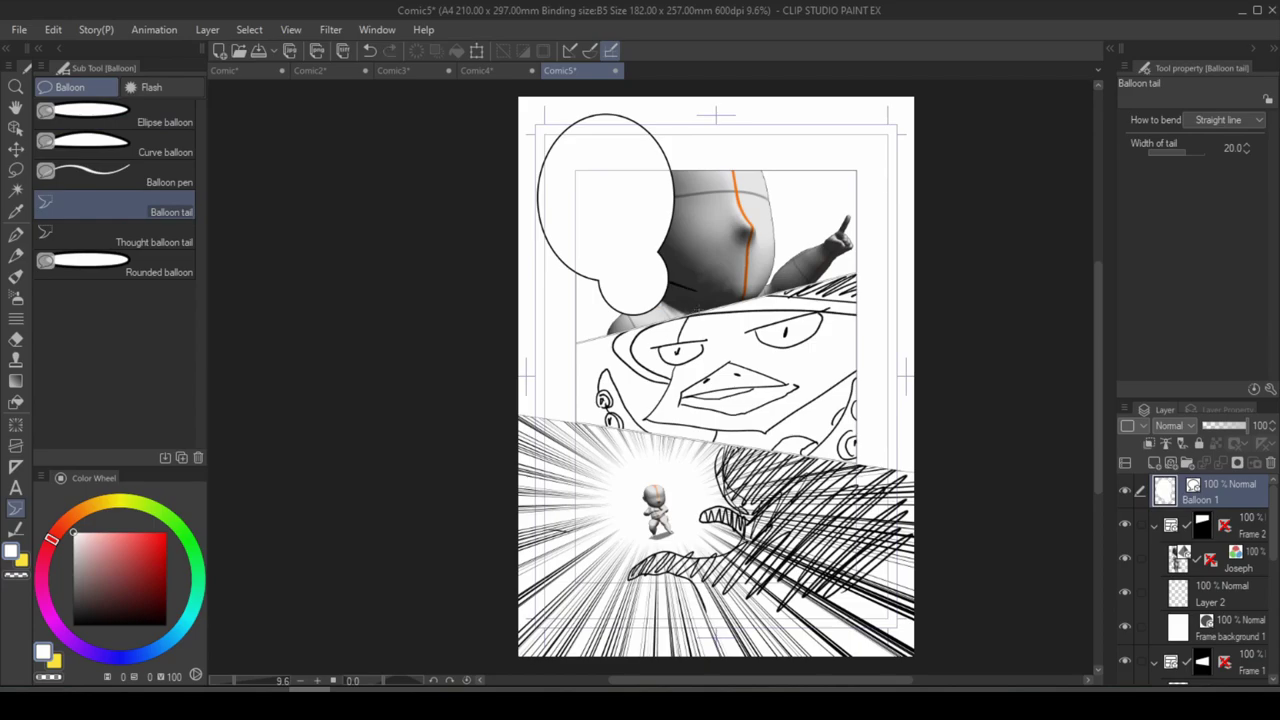
left_click(1190, 154)
left_click_drag(660, 276, 693, 290)
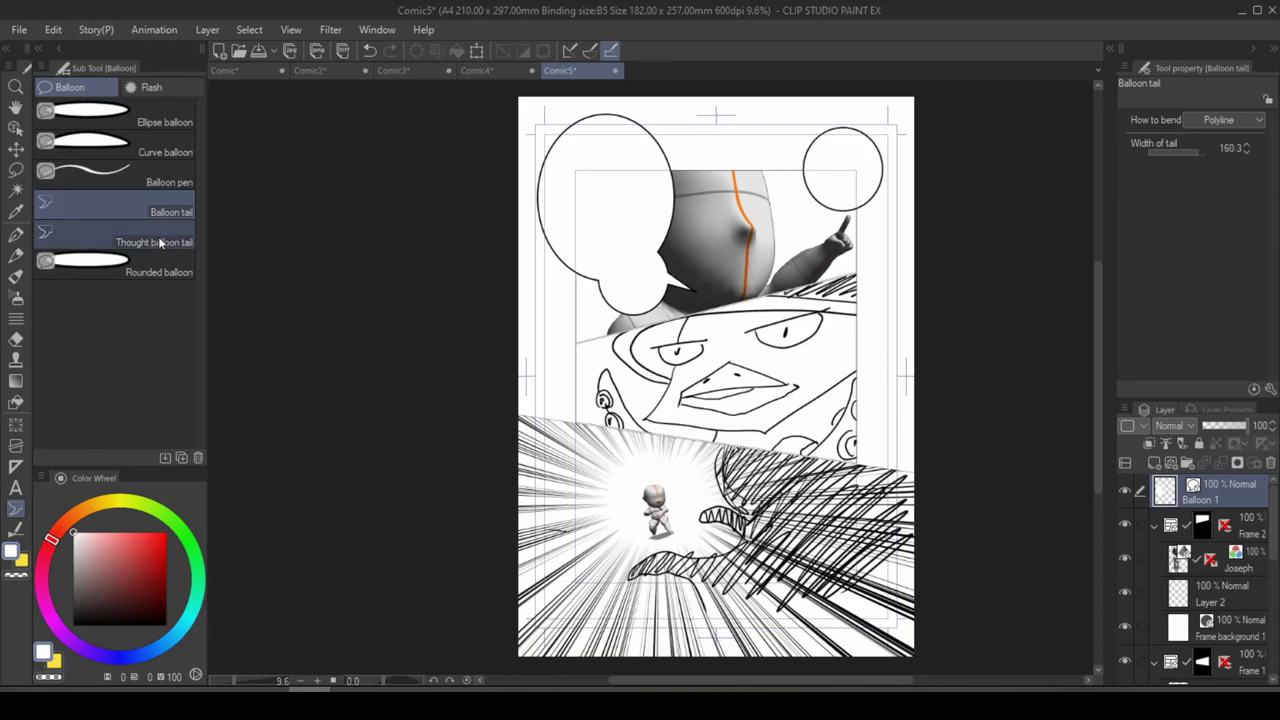
Draw a jagged balloon beside the duck's head with the Balloon pen
left_click(170, 244)
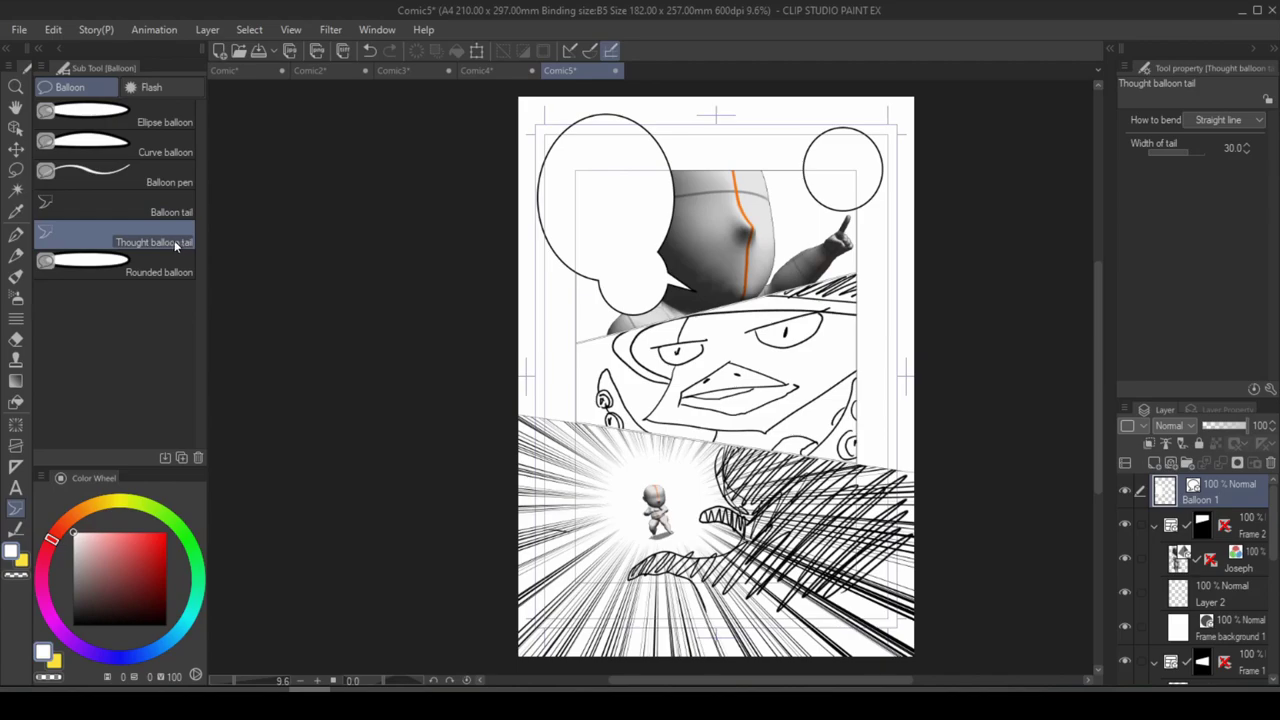
left_click(141, 178)
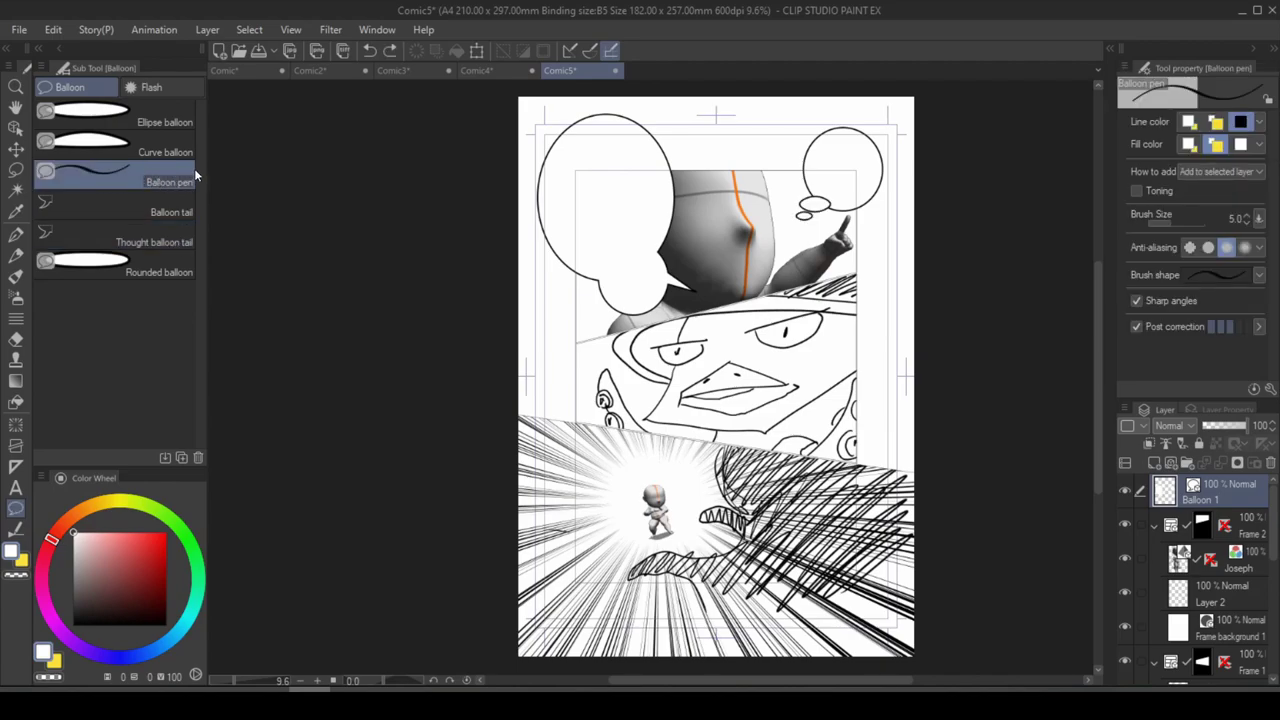
mouse_move(788, 313)
left_mouse_down()
mouse_move(808, 346)
mouse_move(864, 350)
mouse_move(870, 262)
left_mouse_up()
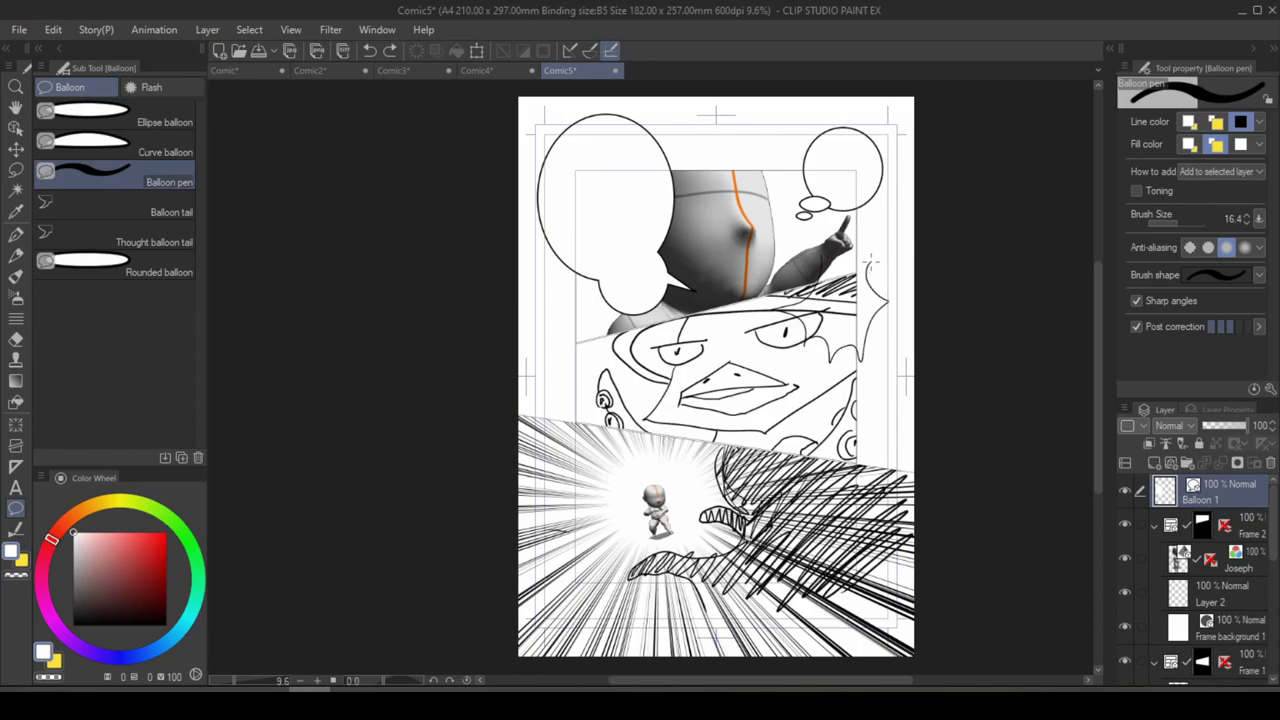
Draw a Polyline-bent tail from the jagged balloon to the duck's mouth
left_click(120, 207)
left_click(1225, 119)
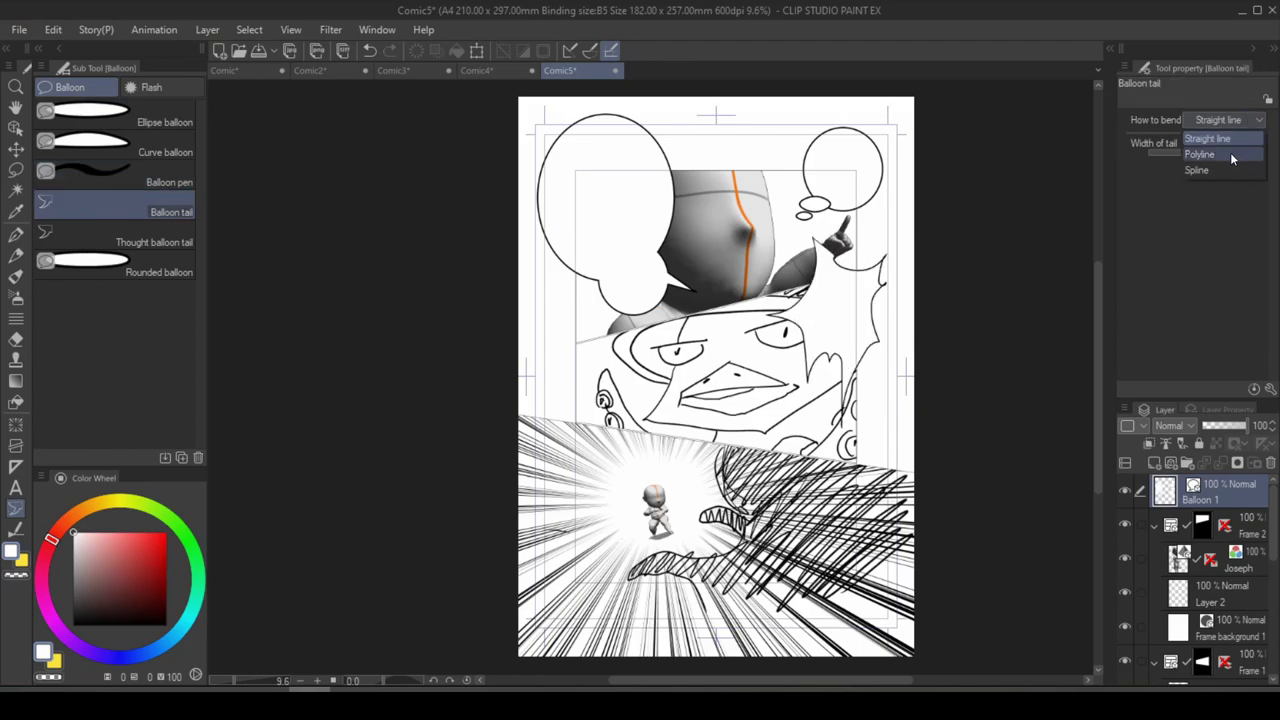
left_click(1232, 157)
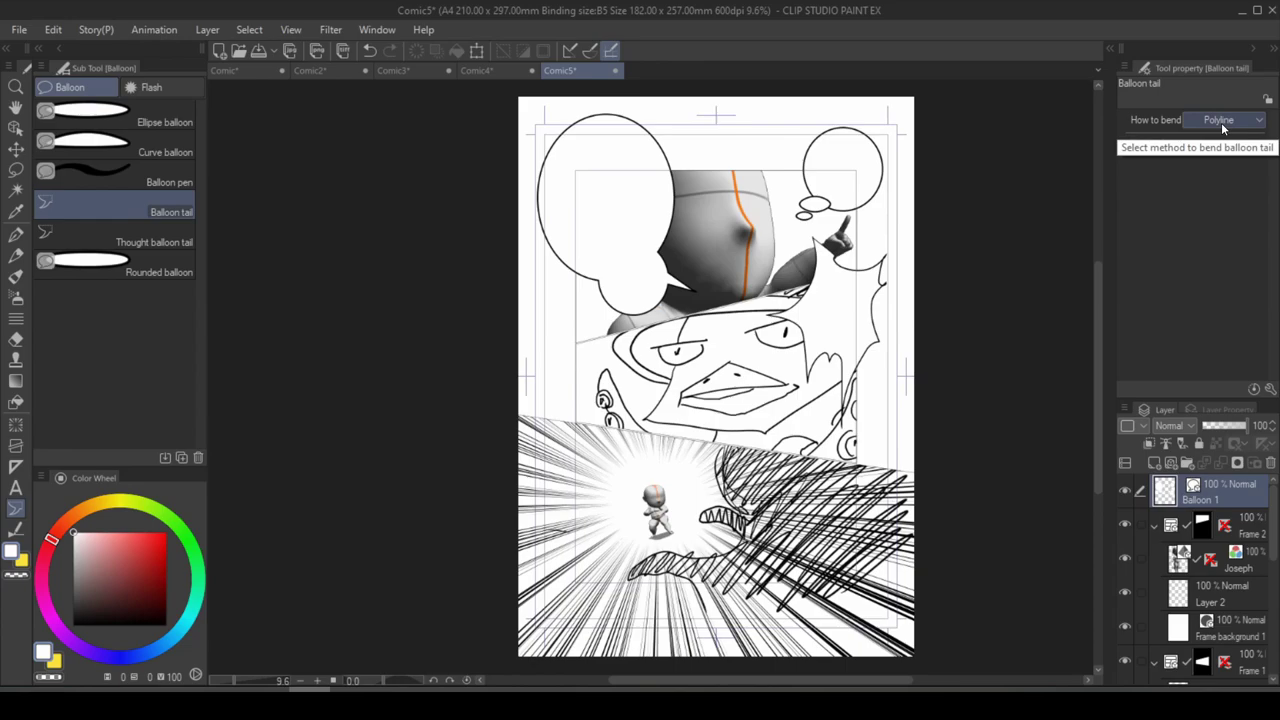
mouse_move(838, 346)
left_mouse_down()
mouse_move(820, 386)
mouse_move(733, 390)
left_mouse_up()
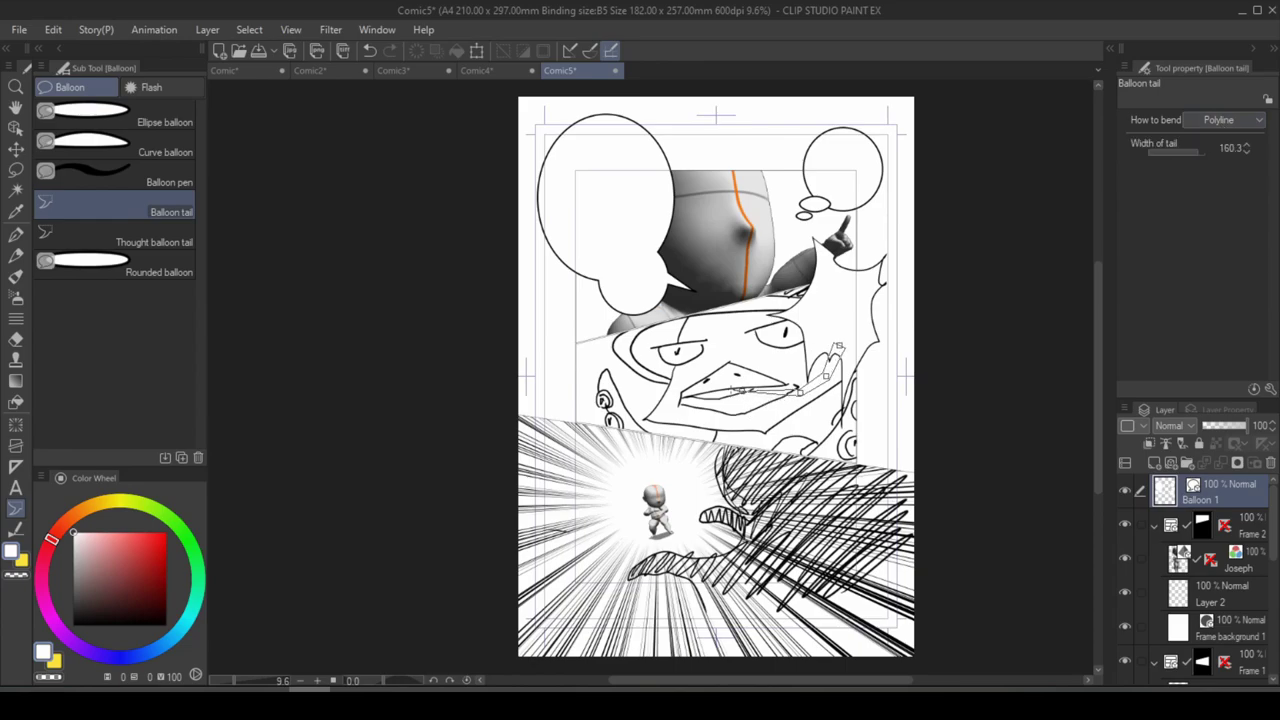
double_click(722, 393)
key("/")
left_click(778, 325)
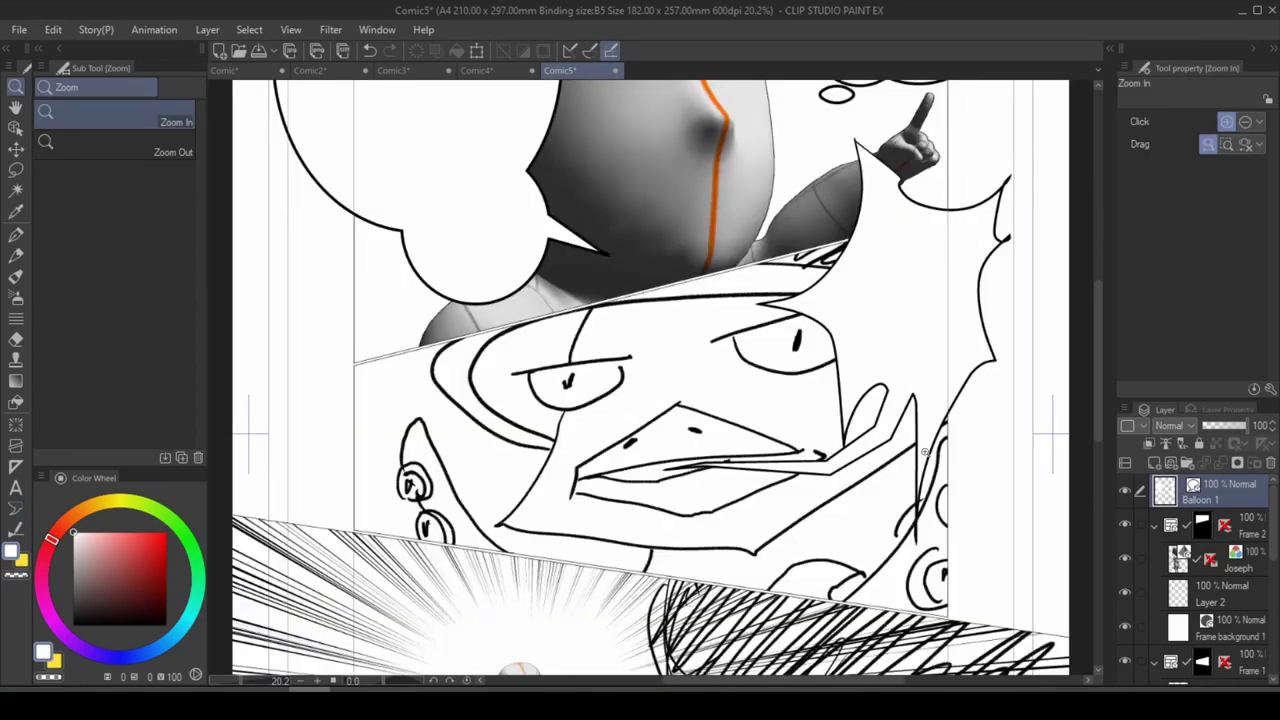
Browse the Text tool's fonts in Sub Tool Detail, then start text in the top-left balloon and tail the thought balloon
key("ctrl+0")
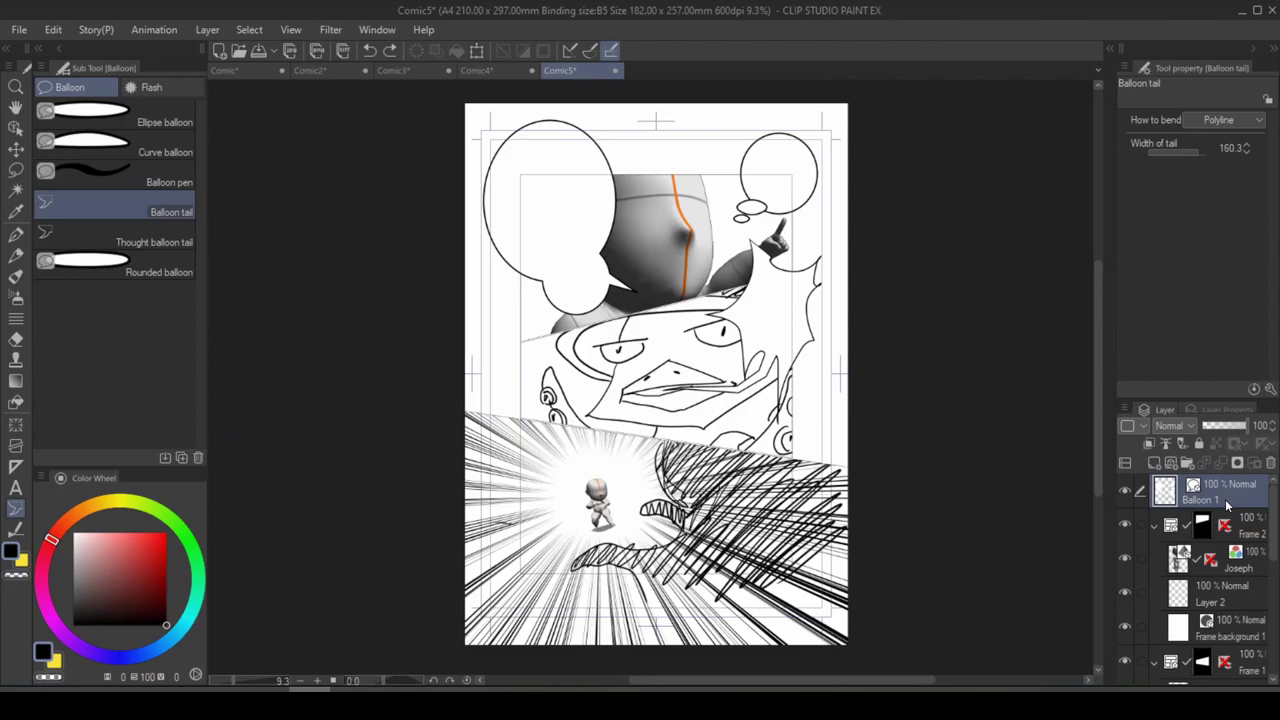
left_click(16, 487)
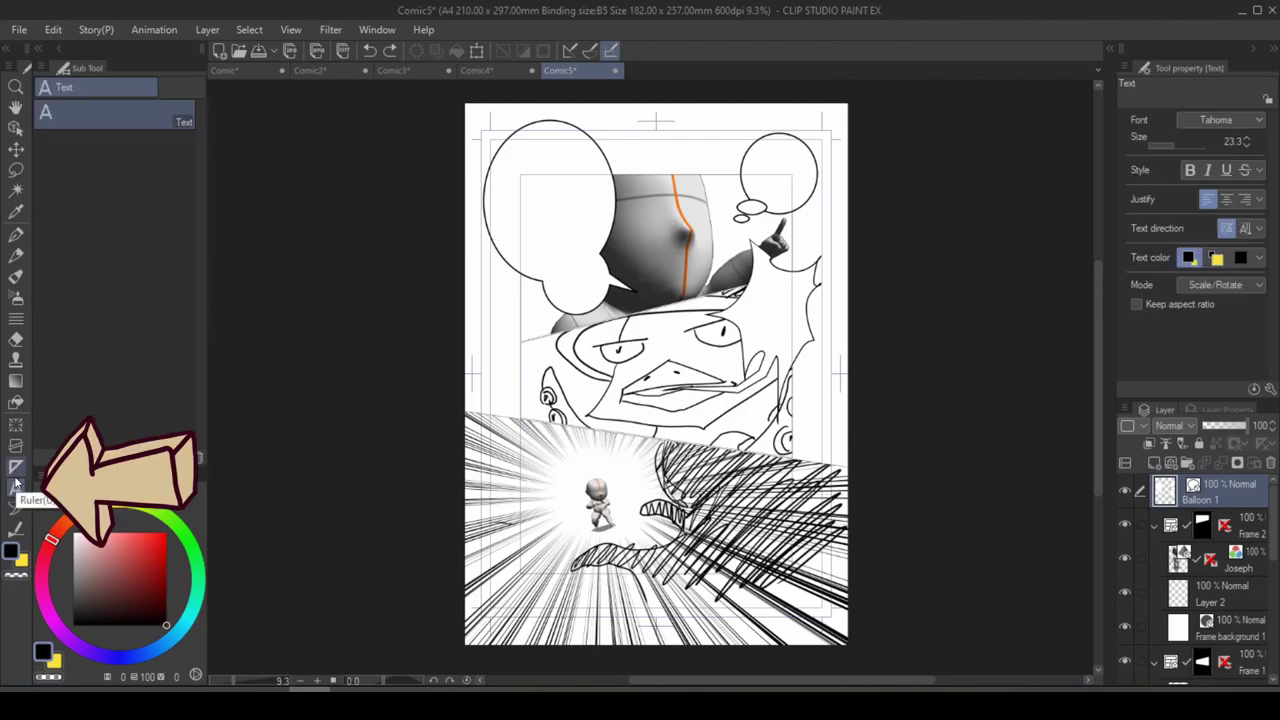
left_click(1269, 390)
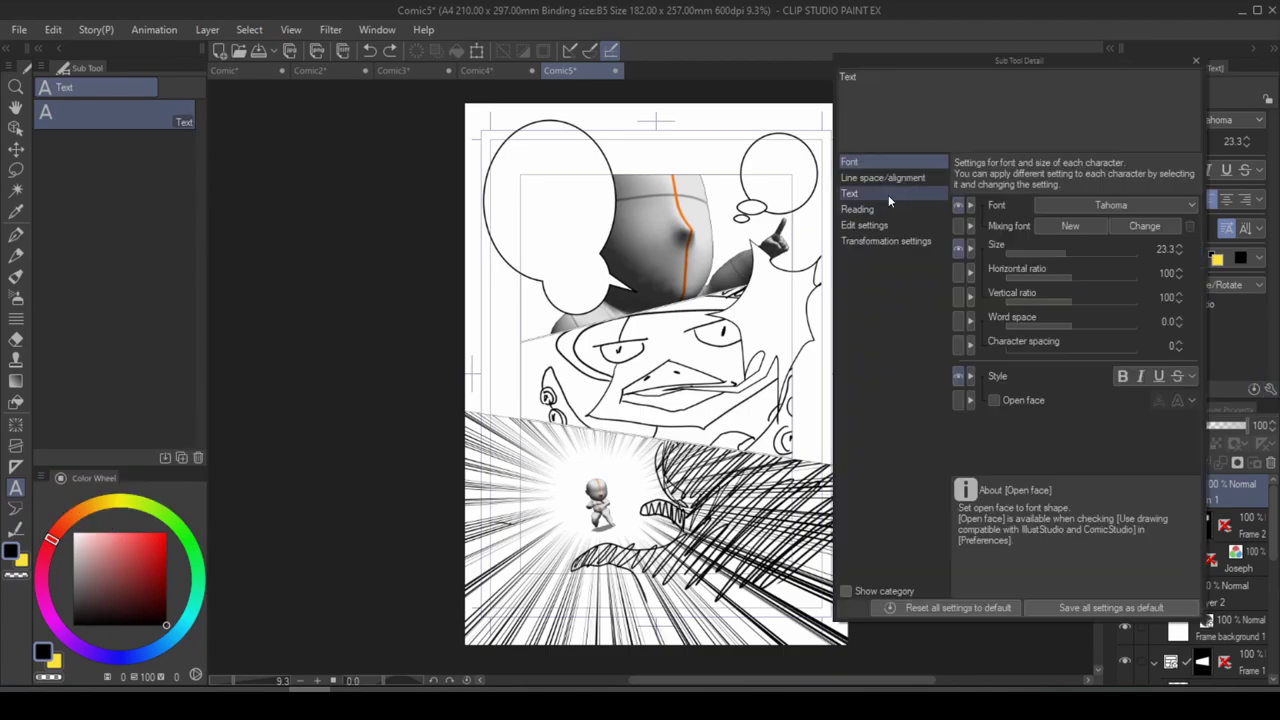
left_click(888, 193)
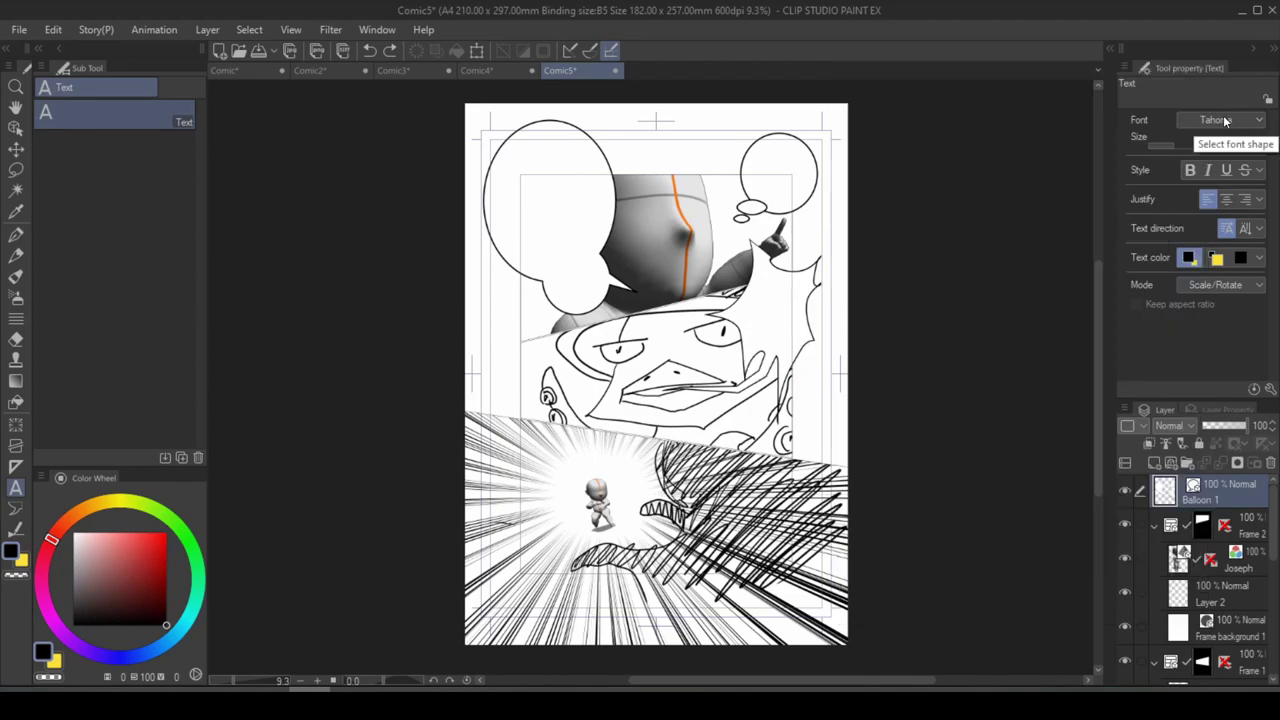
left_click(1245, 121)
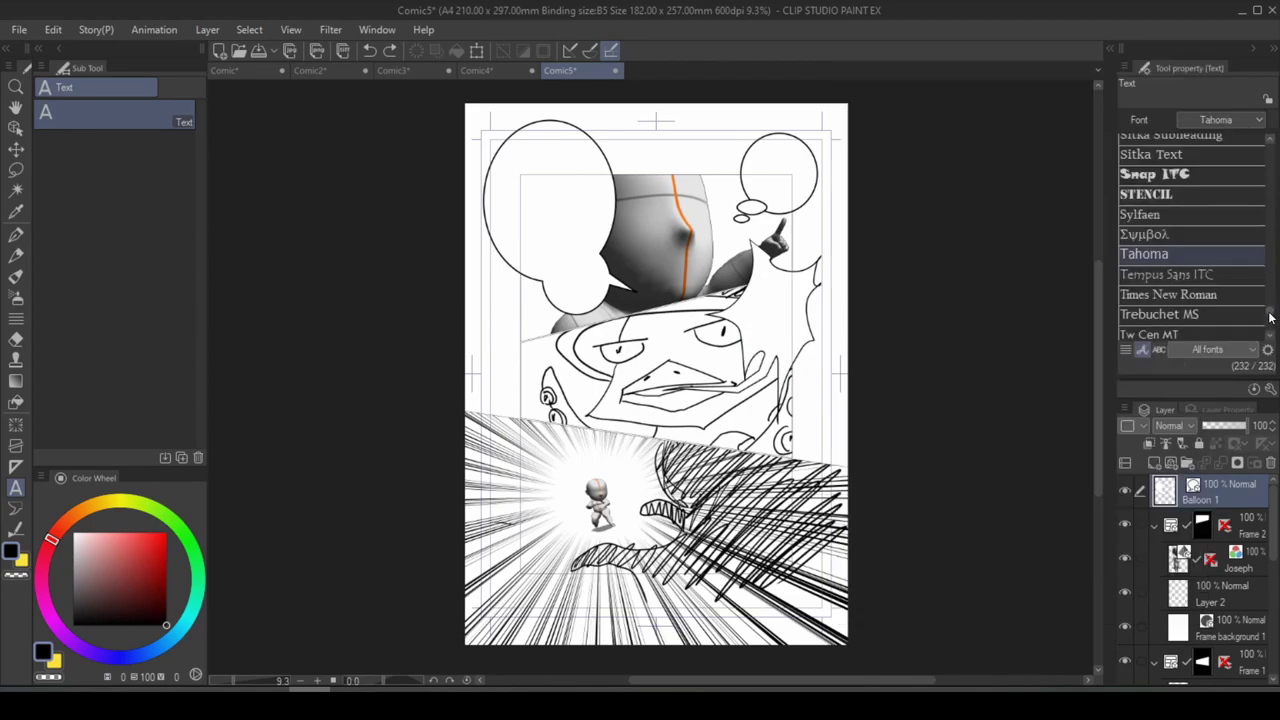
left_click_drag(1270, 318, 1270, 229)
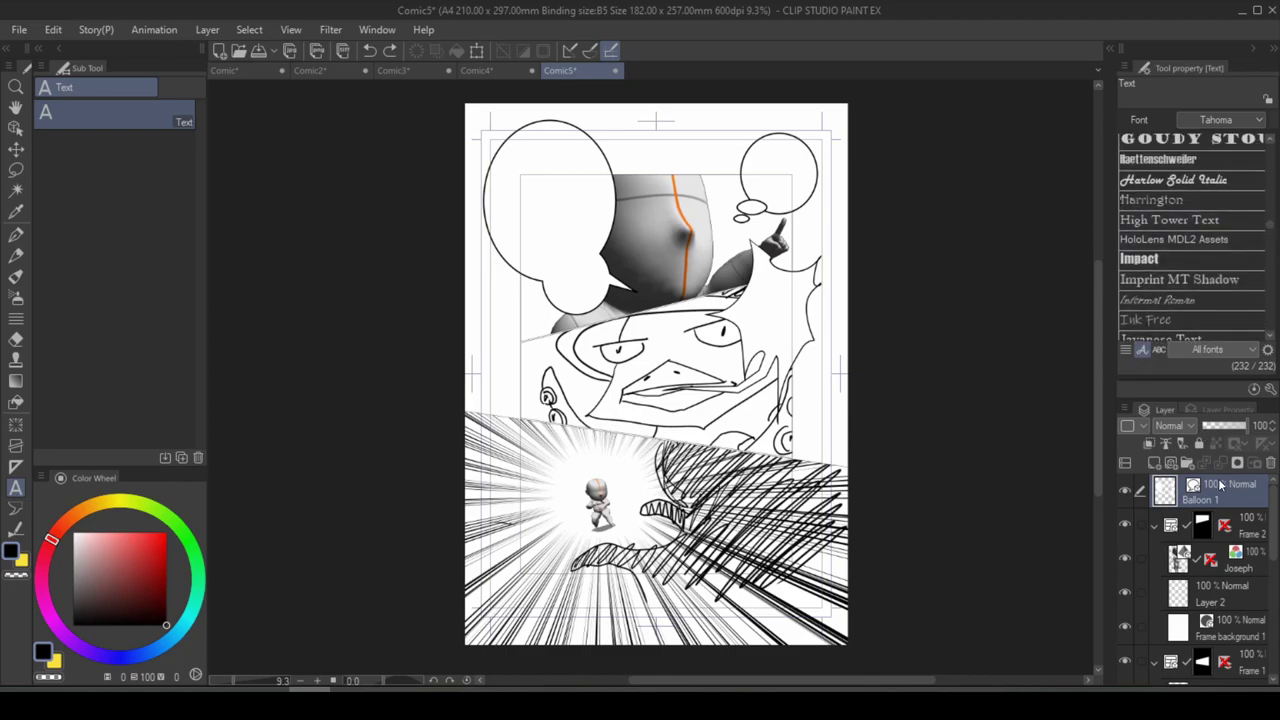
left_click(1244, 497)
left_click(548, 151)
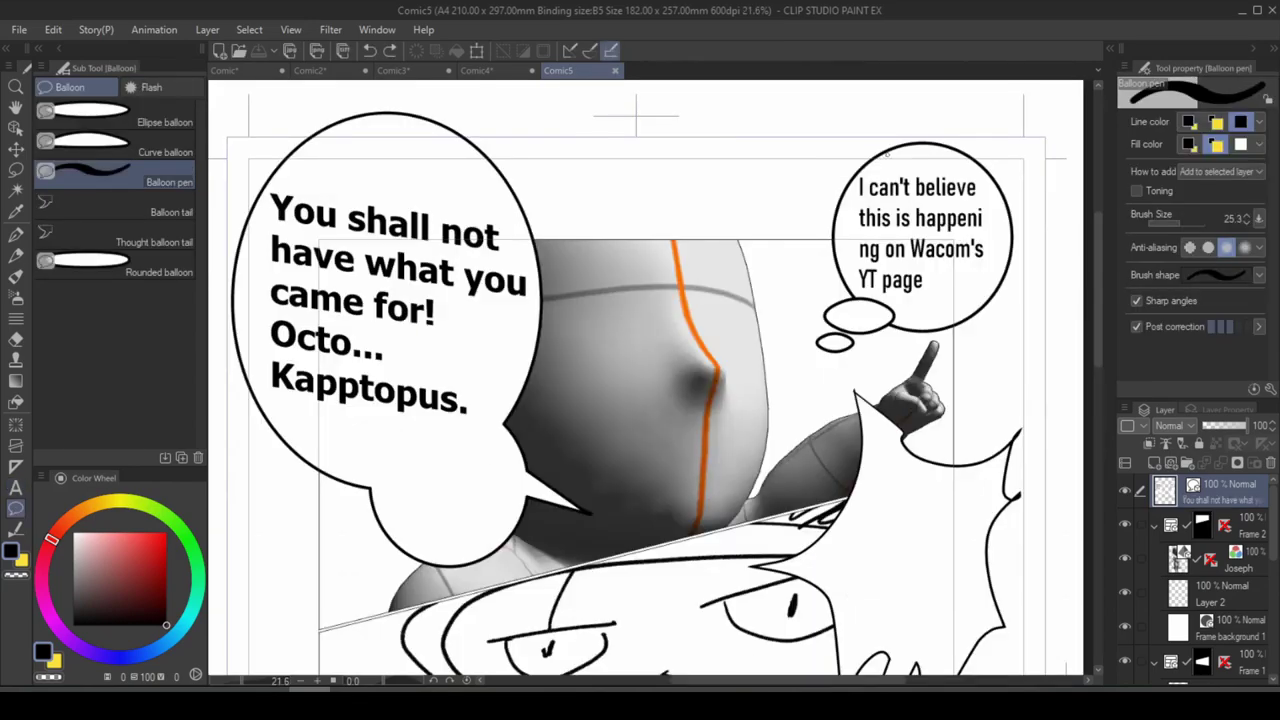
mouse_move(886, 153)
left_mouse_down()
mouse_move(800, 240)
mouse_move(812, 254)
mouse_move(935, 125)
mouse_move(990, 330)
mouse_move(900, 330)
left_mouse_up()
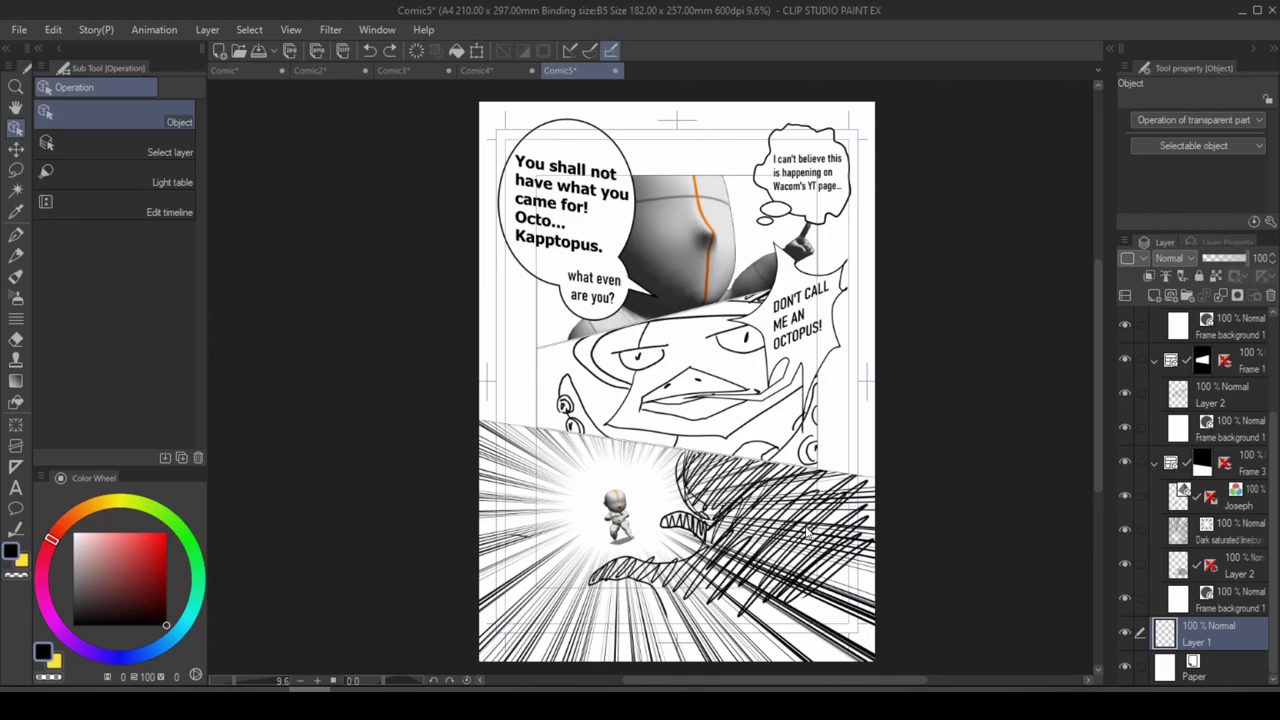
Select the bottom panel's border and try enlarging it upward, then undo
left_click(763, 483)
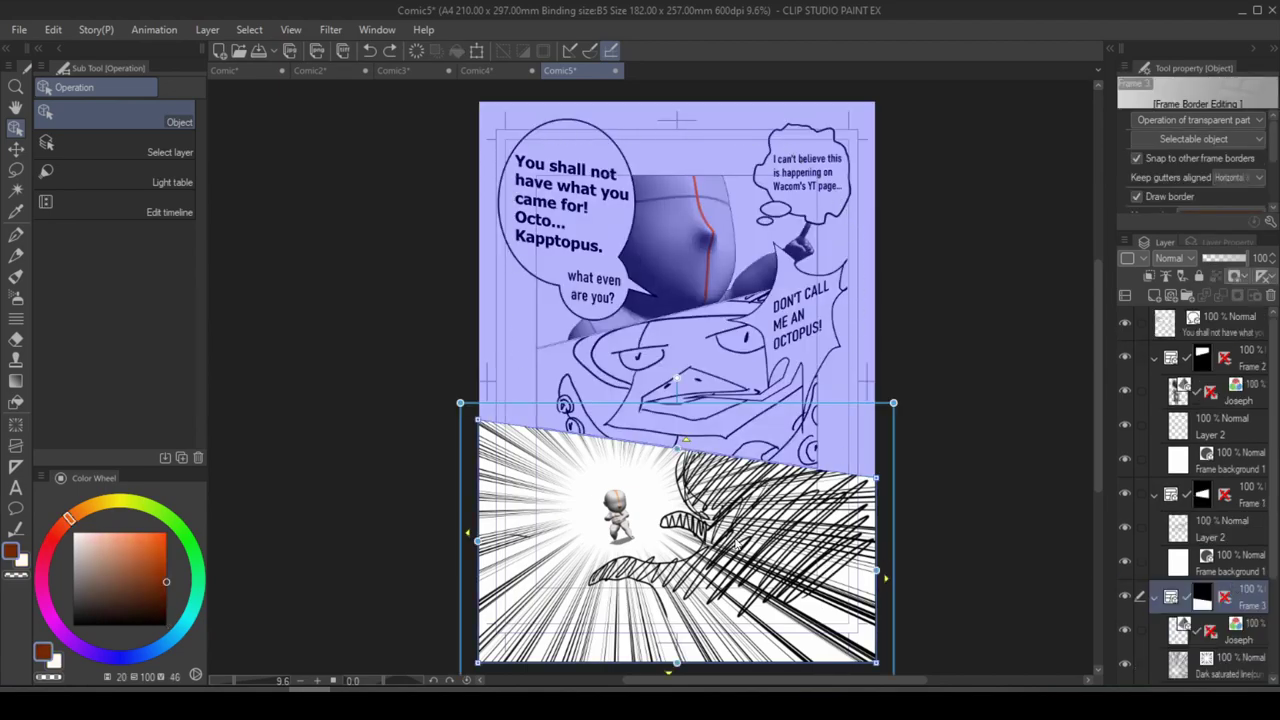
left_click(1245, 600)
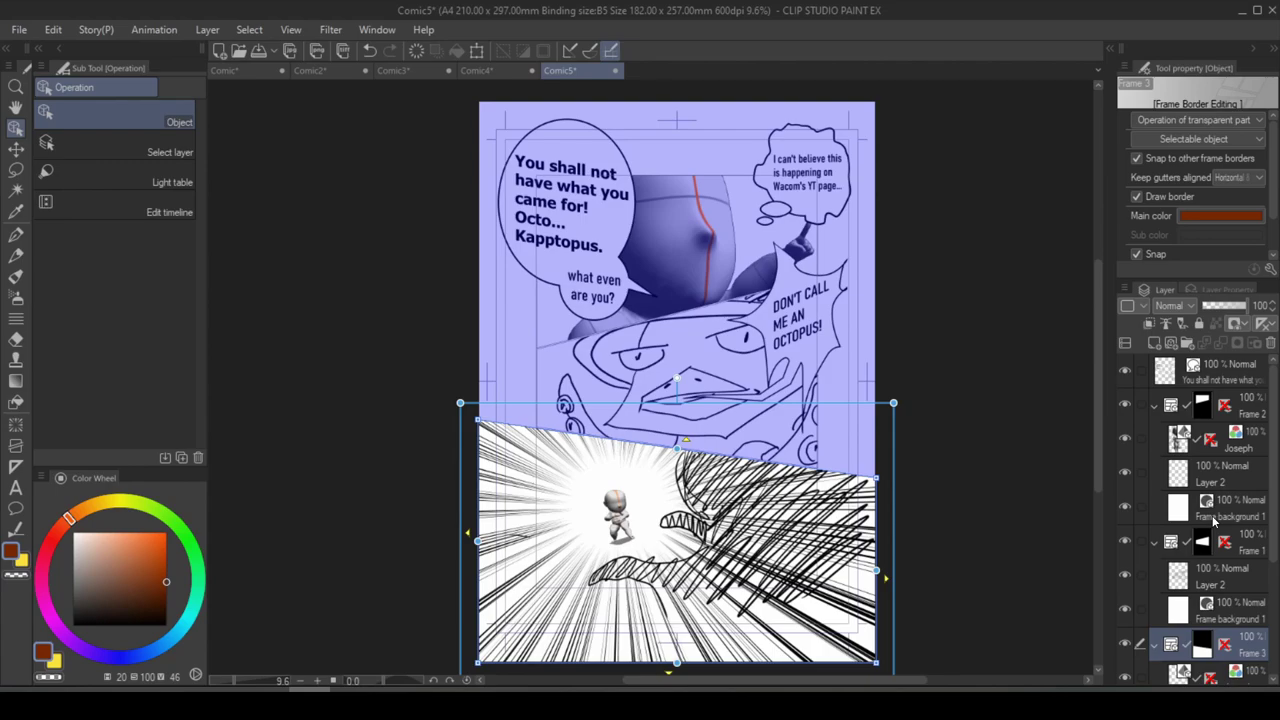
scroll(1212, 515, "down", 1)
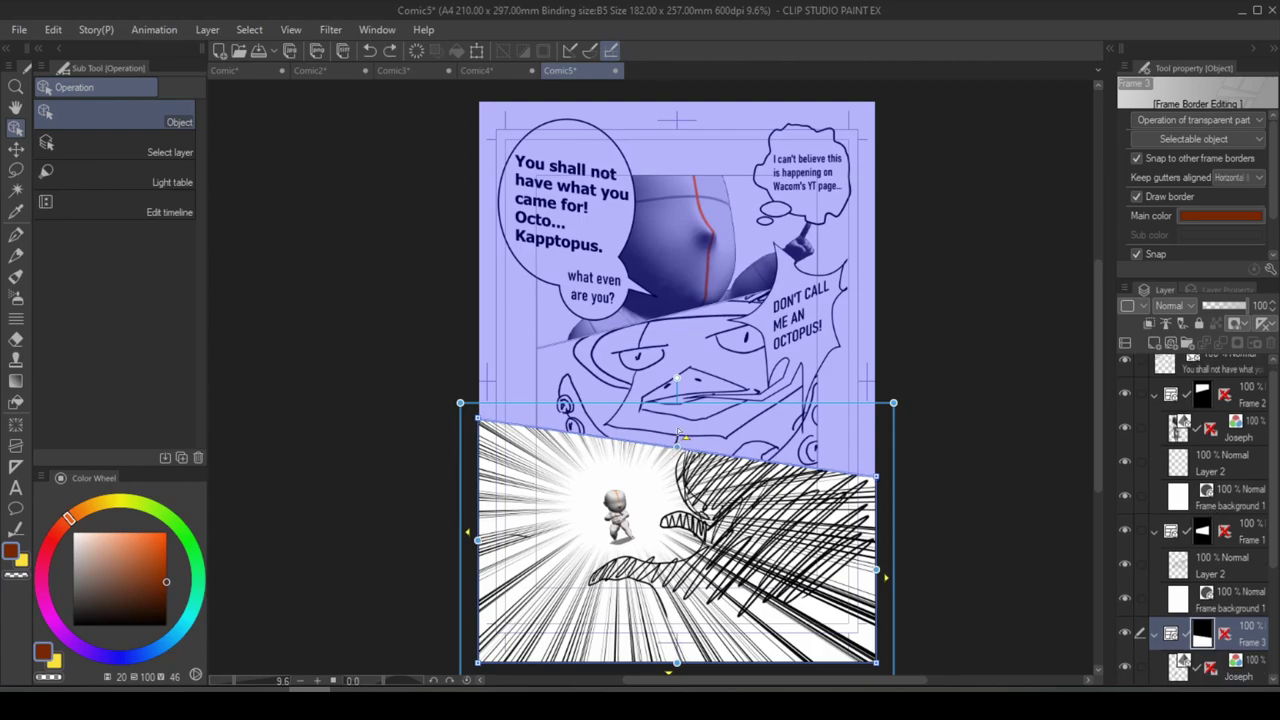
left_click_drag(678, 450, 692, 396)
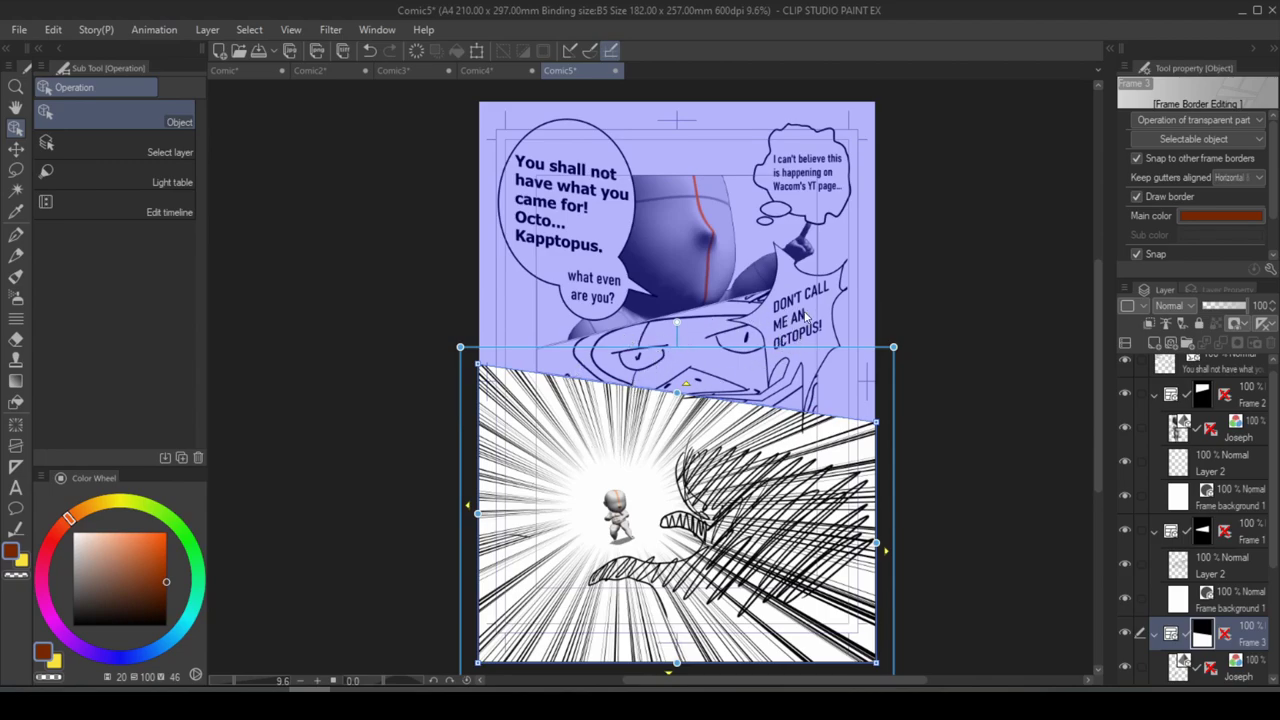
key("ctrl+z")
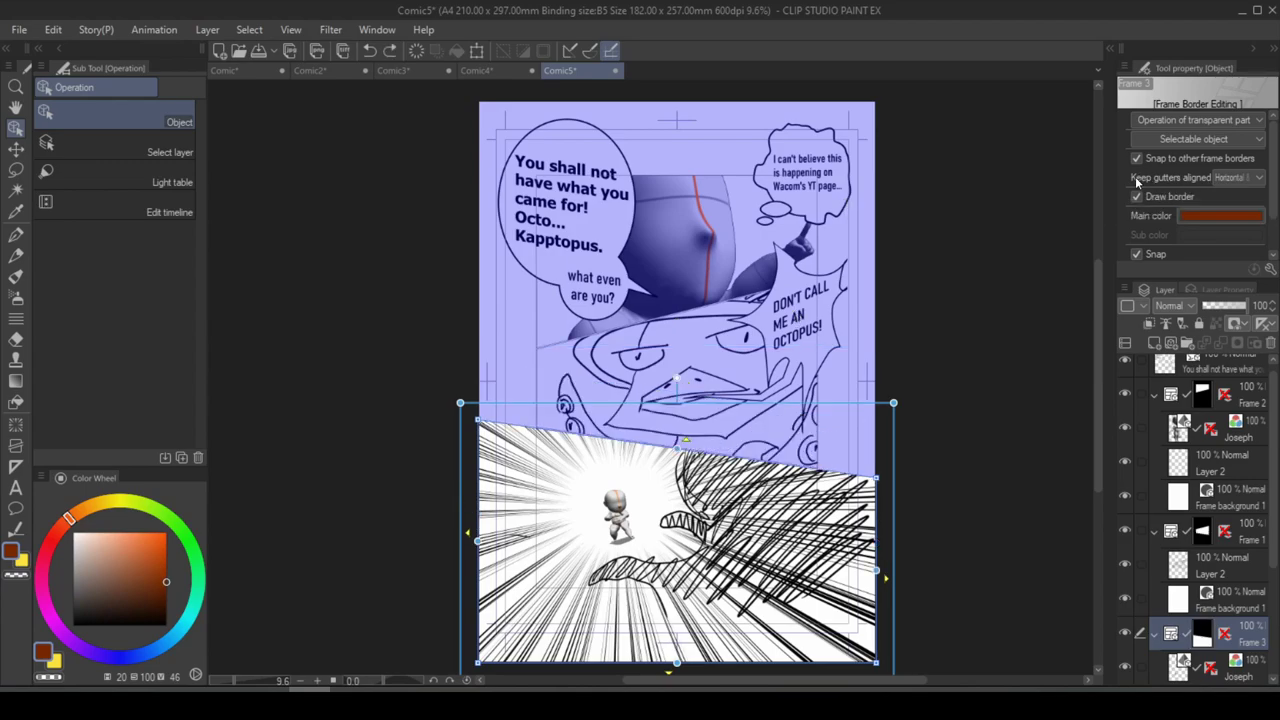
Unlink gutter movement and try extending the bottom panel to the page top, then undo
left_click(1250, 178)
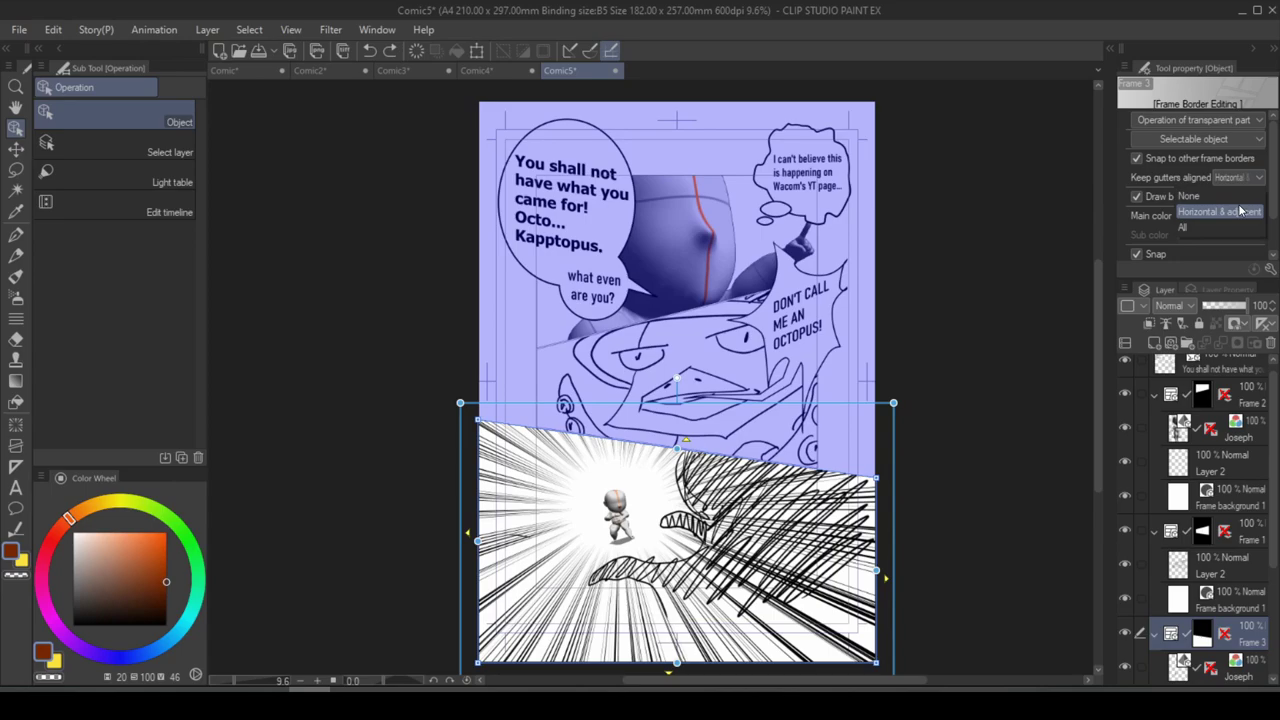
left_click(1190, 196)
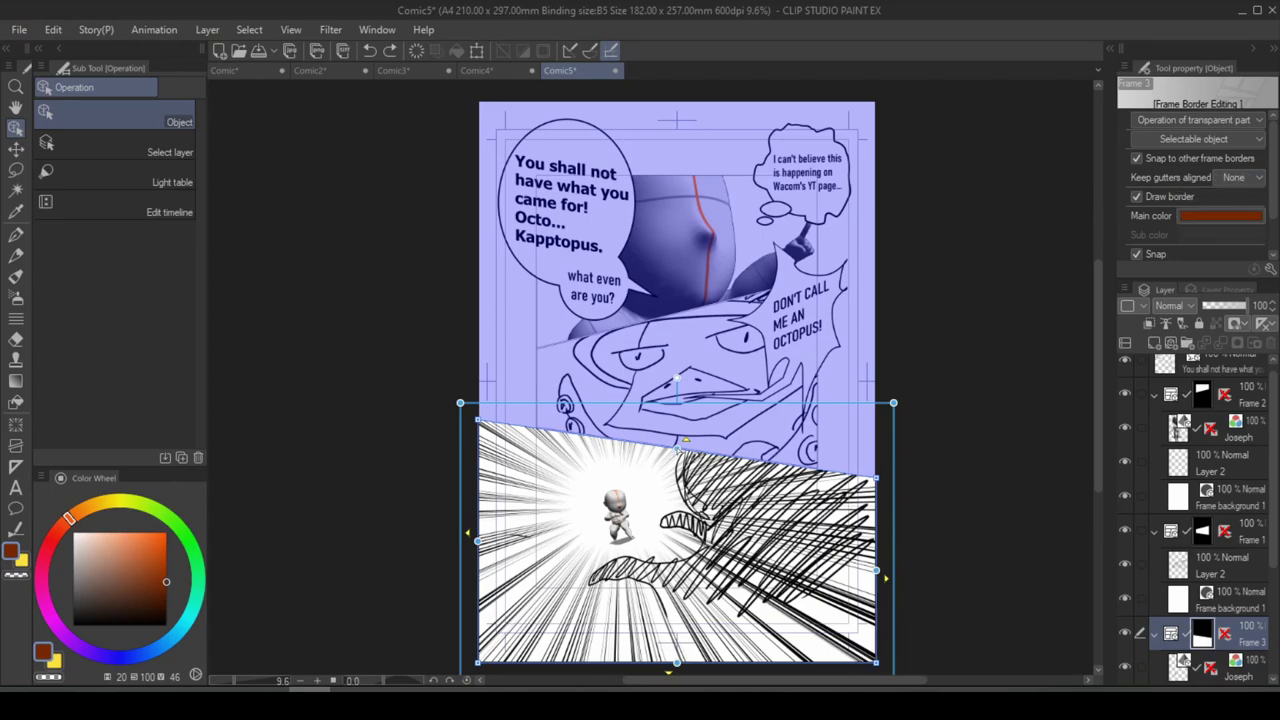
left_click_drag(686, 440, 688, 95)
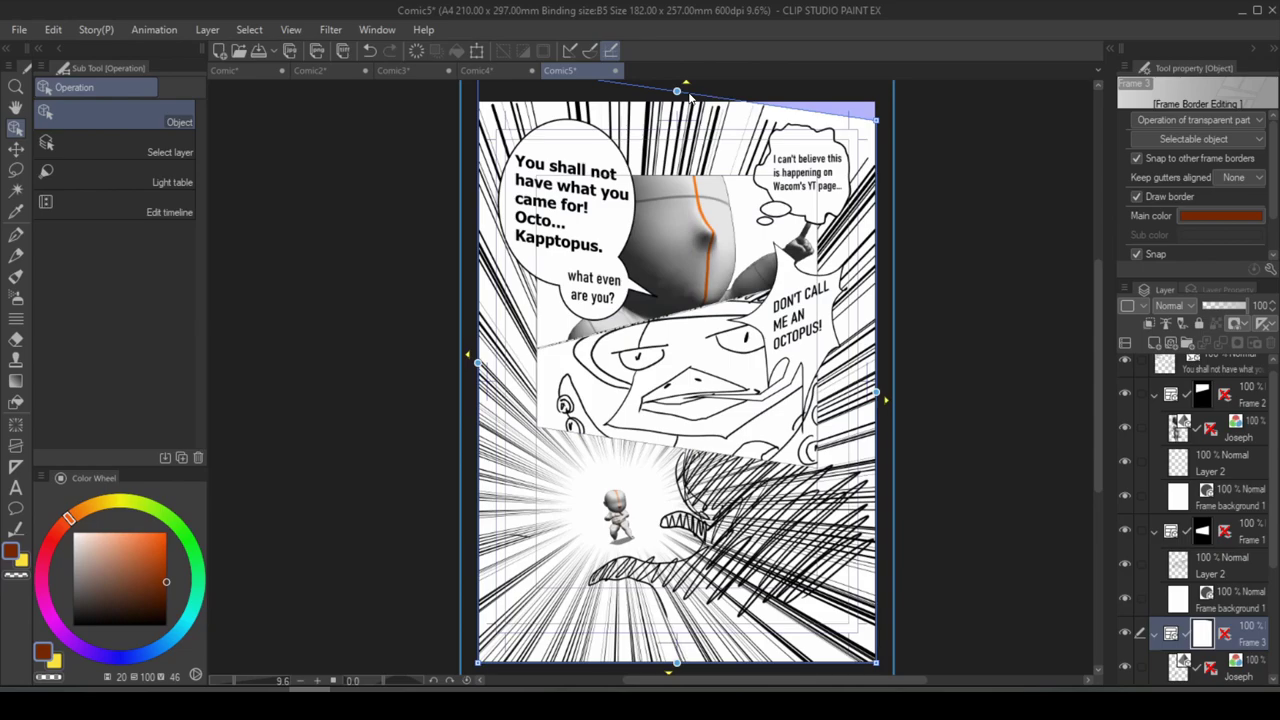
key("ctrl+z")
Select the duck panel's border, turn off snapping, and lower its top edge slightly
left_click_drag(836, 118, 780, 474)
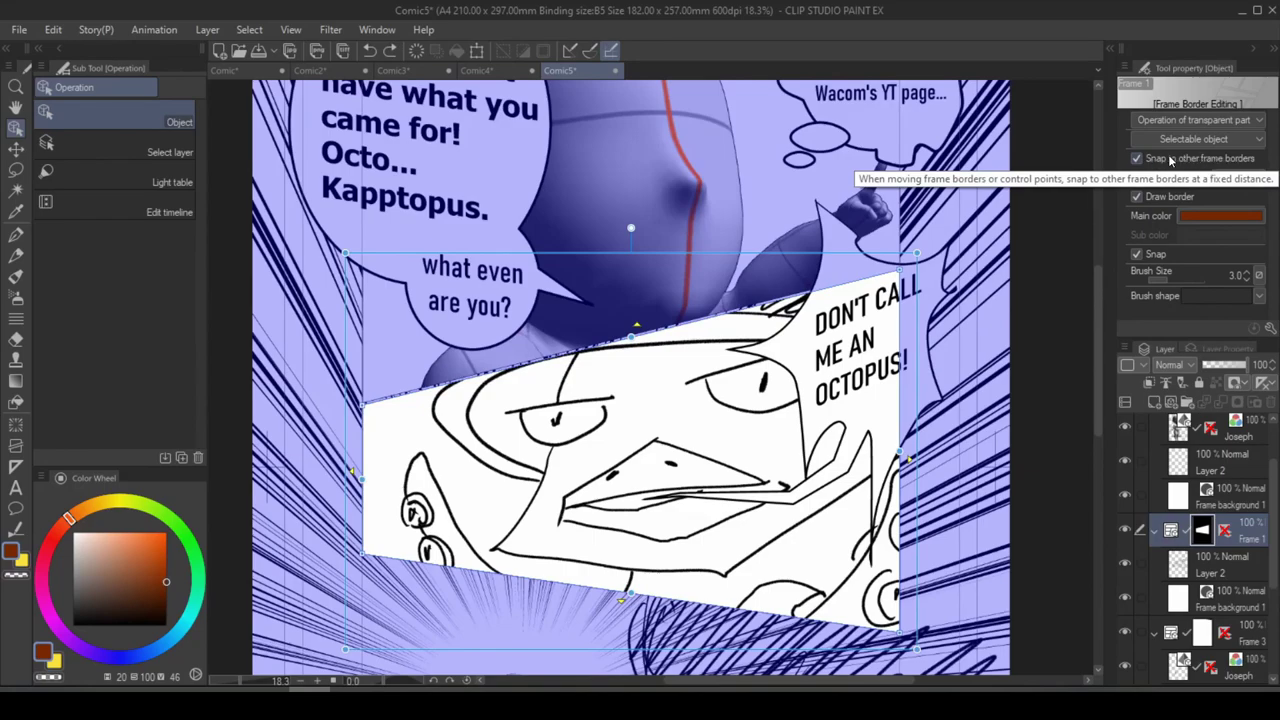
left_click(1138, 159)
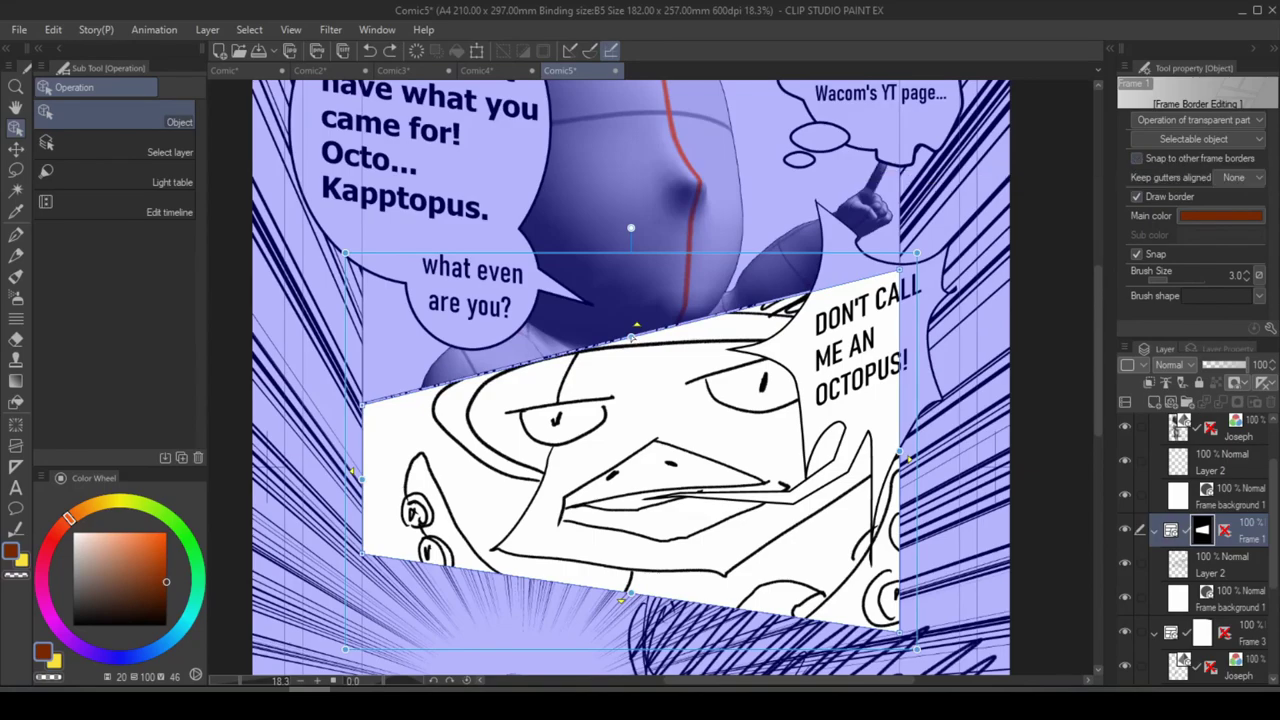
left_click_drag(631, 338, 631, 347)
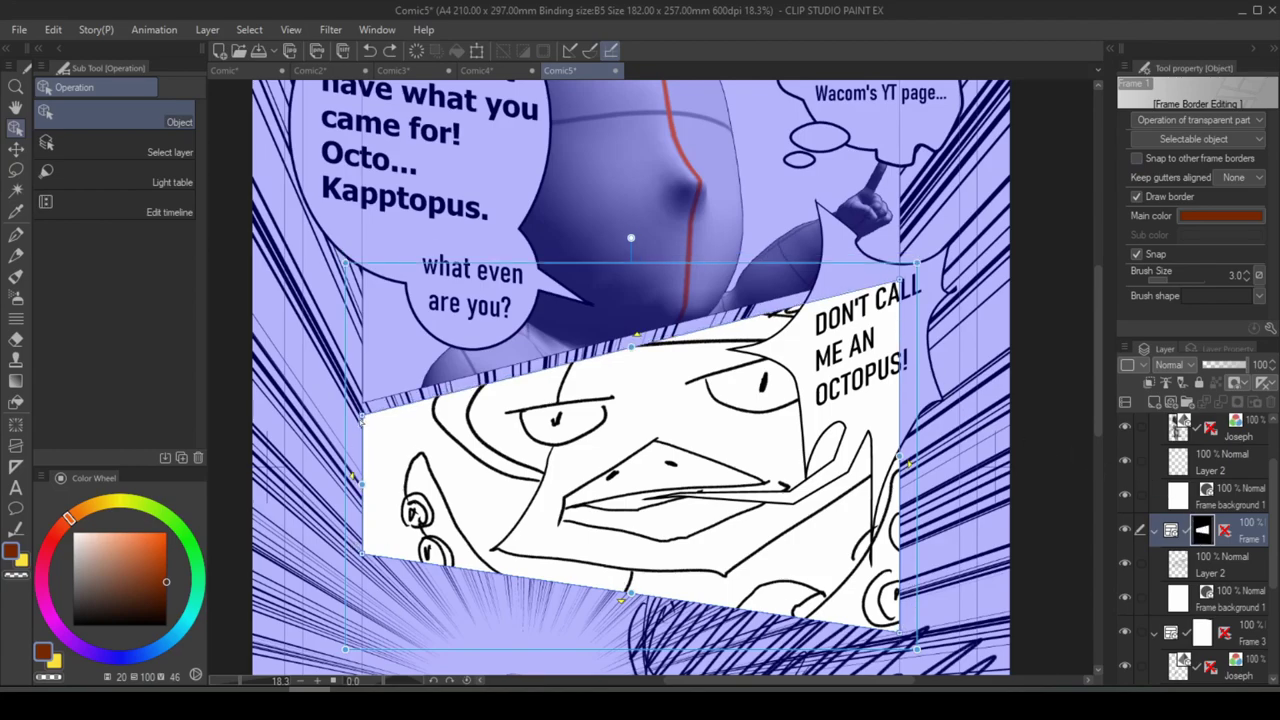
Thicken the panel border to about 45 and give it a dotted line shape
left_click(1182, 284)
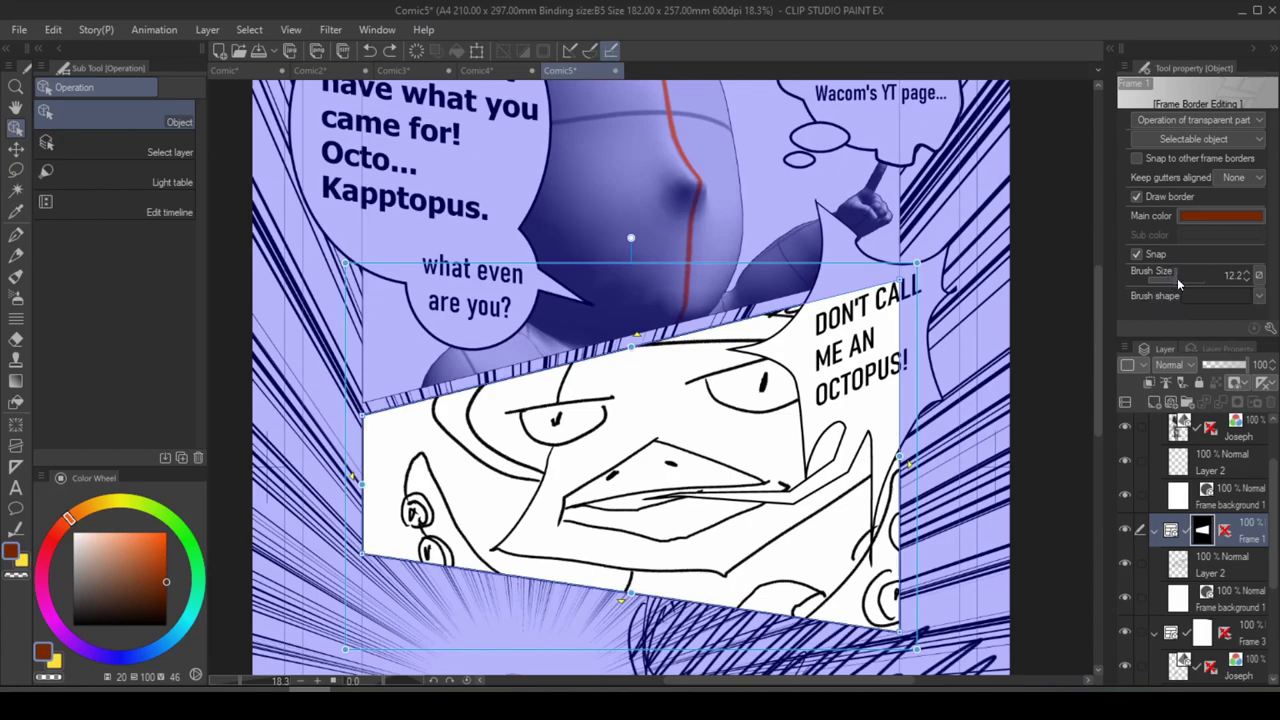
left_click_drag(1182, 284, 1210, 284)
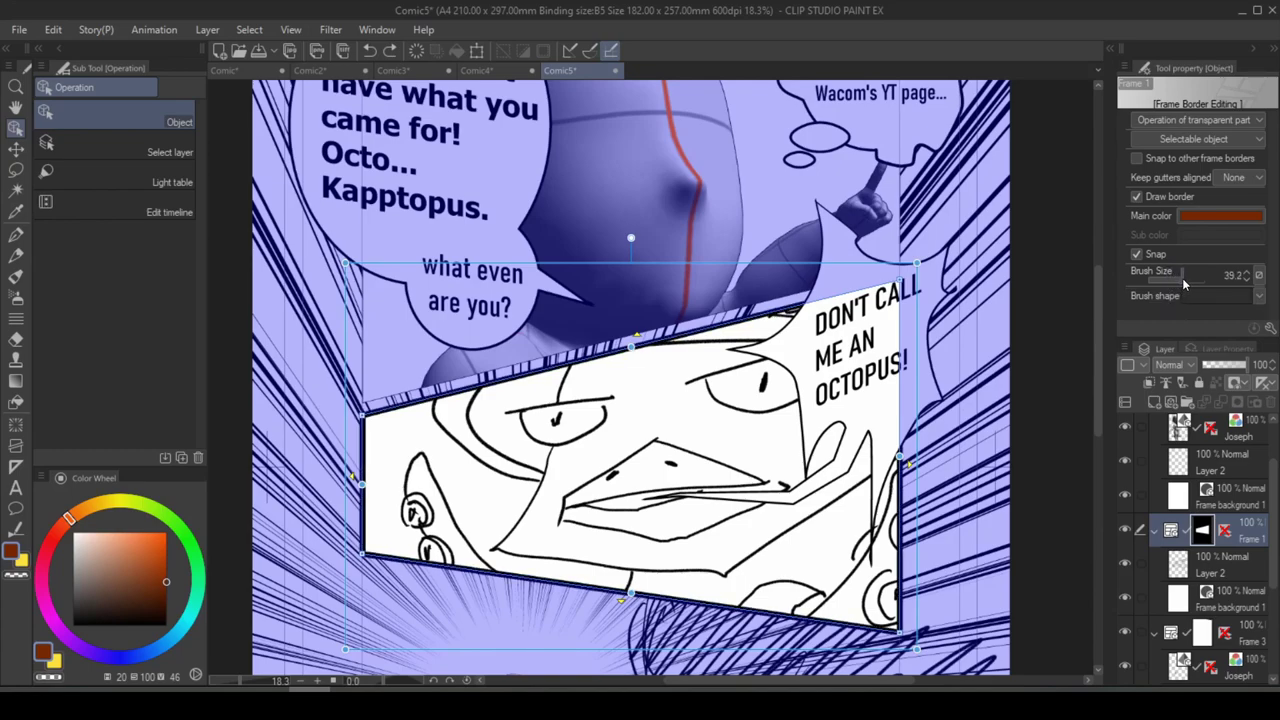
left_click(1260, 300)
left_click_drag(1265, 363, 1262, 534)
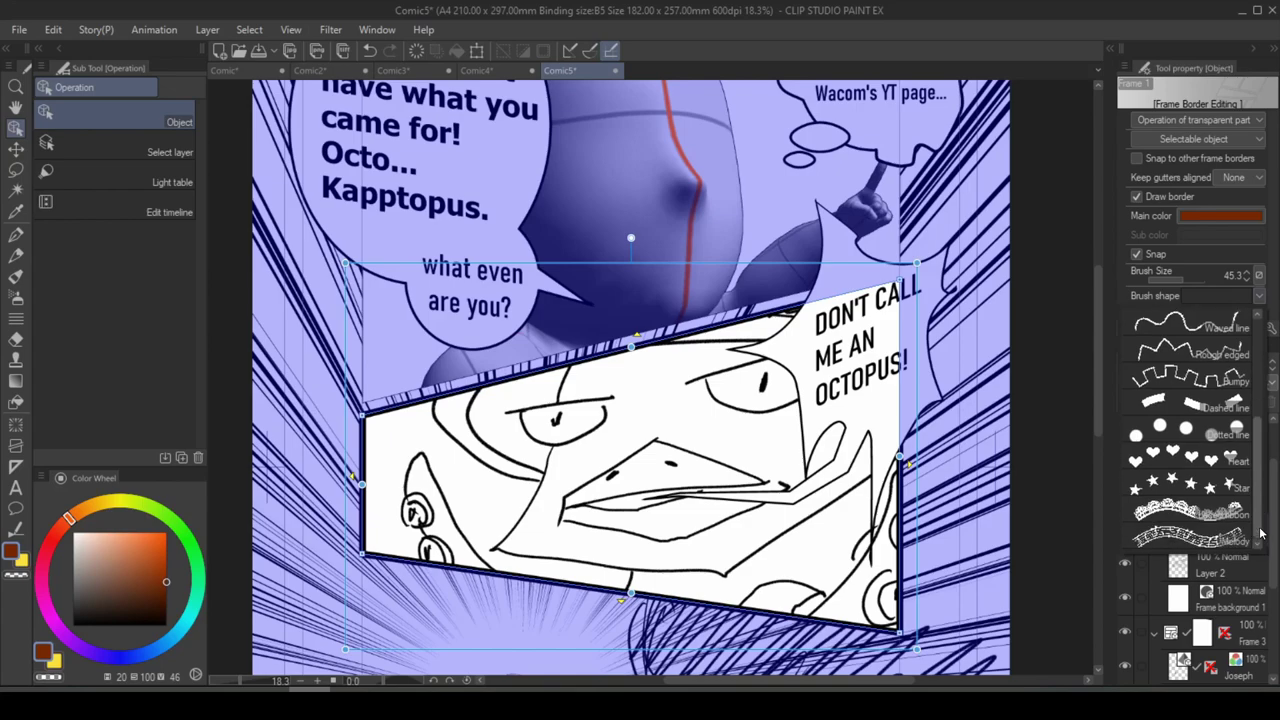
left_click(1210, 459)
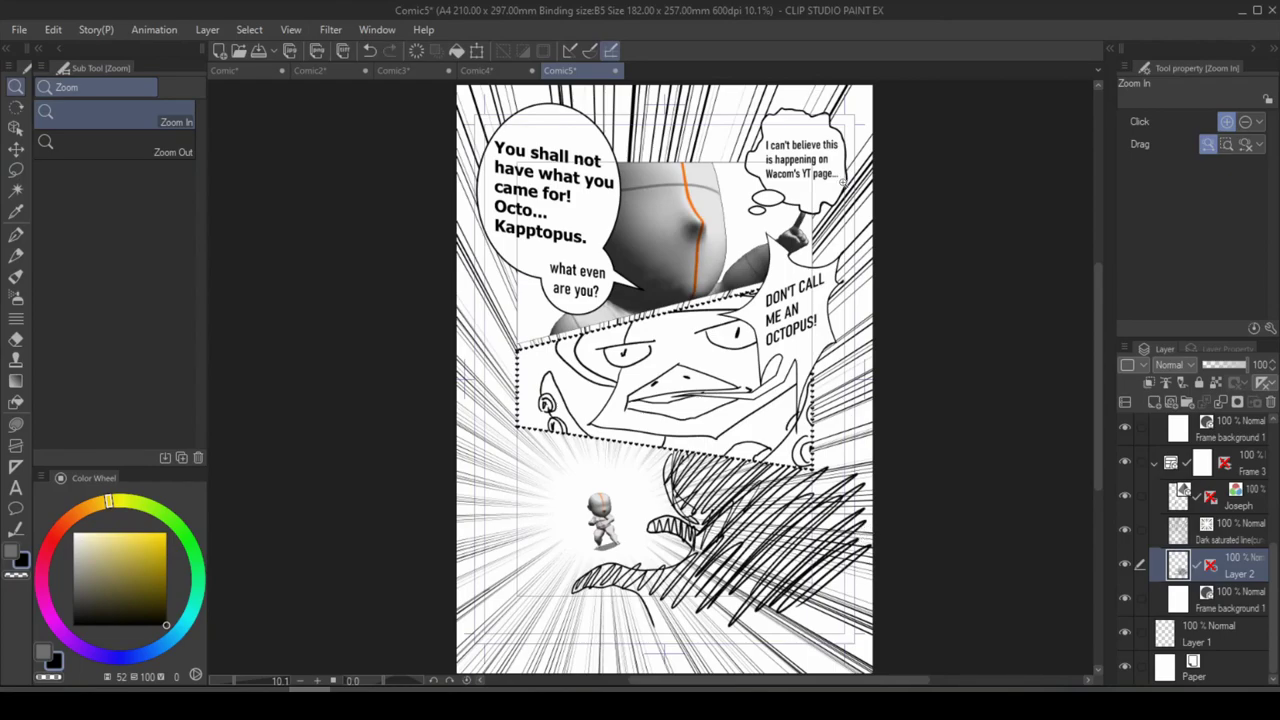
left_click(16, 297)
left_click(115, 150)
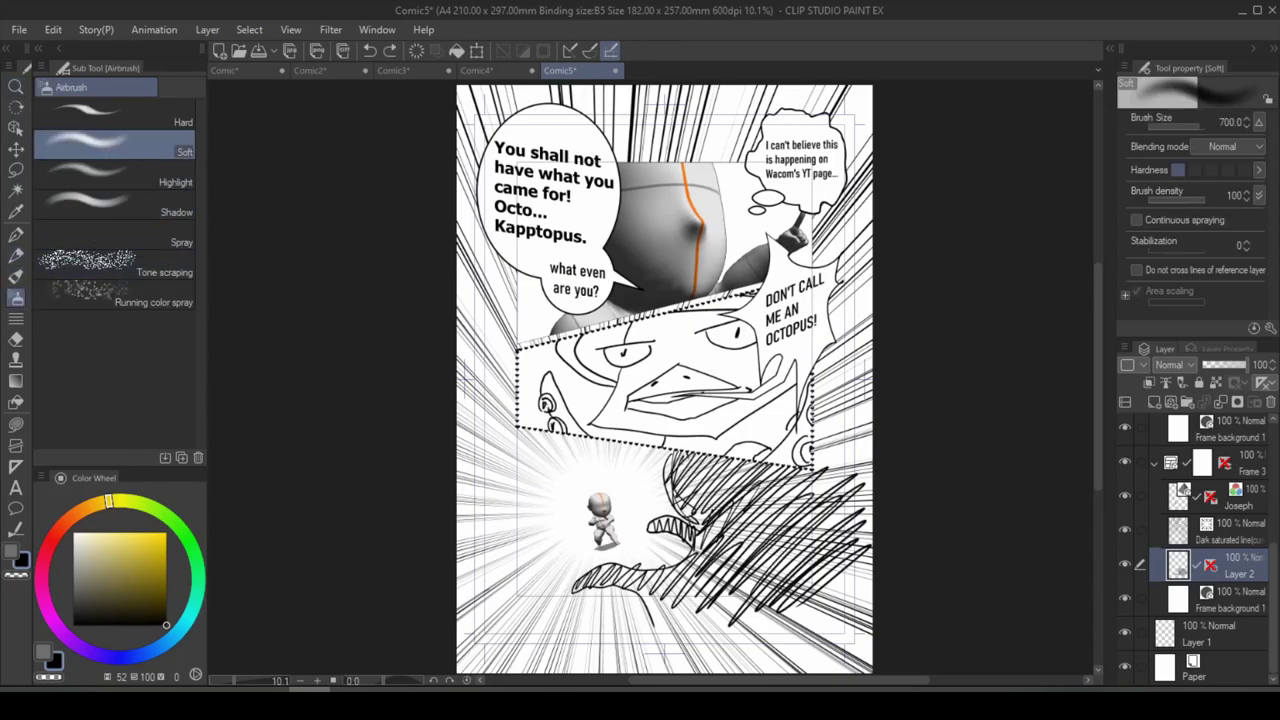
mouse_move(463, 469)
left_mouse_down()
mouse_move(449, 384)
mouse_move(510, 135)
mouse_move(570, 164)
mouse_move(537, 287)
mouse_move(590, 101)
mouse_move(726, 130)
left_mouse_up()
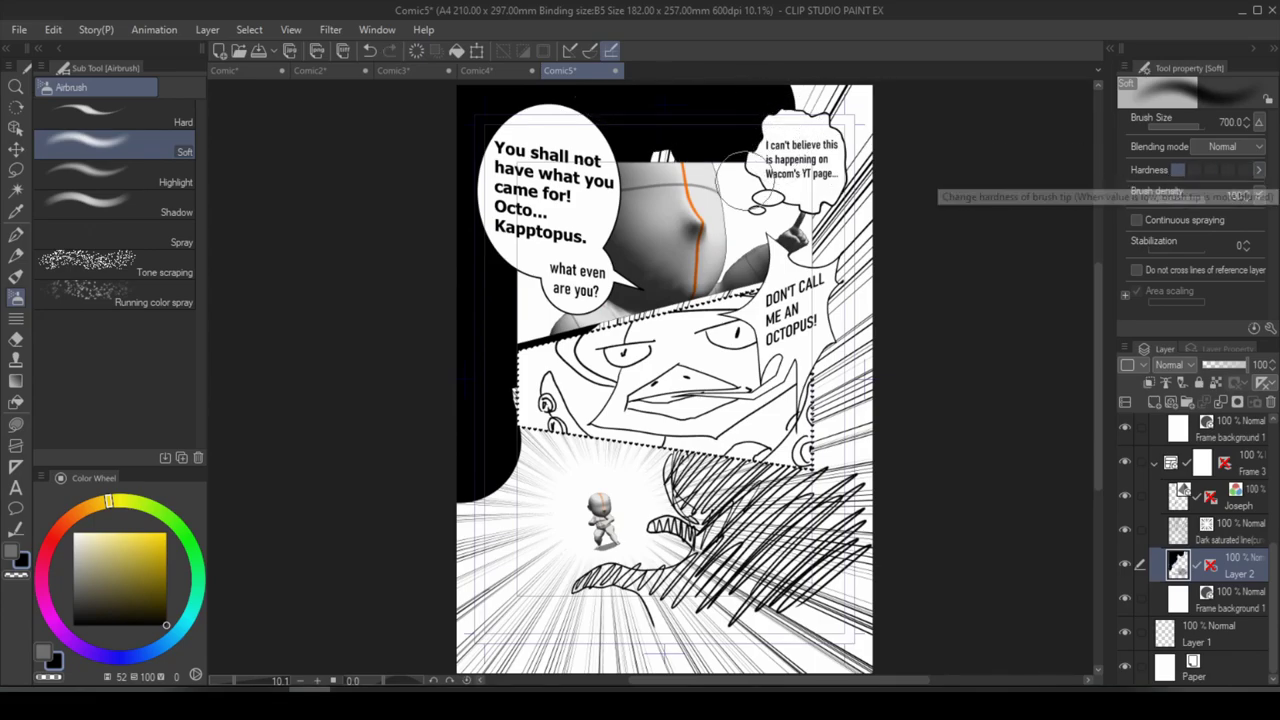
left_click(53, 29)
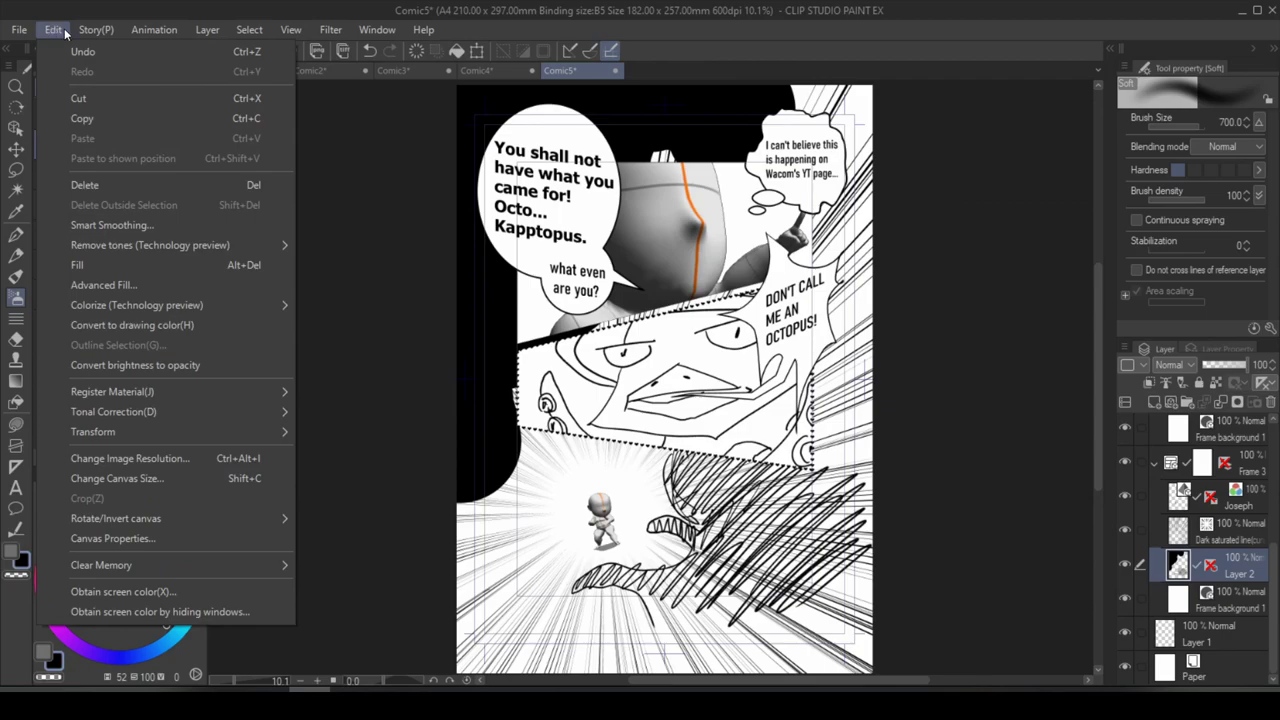
left_click(164, 540)
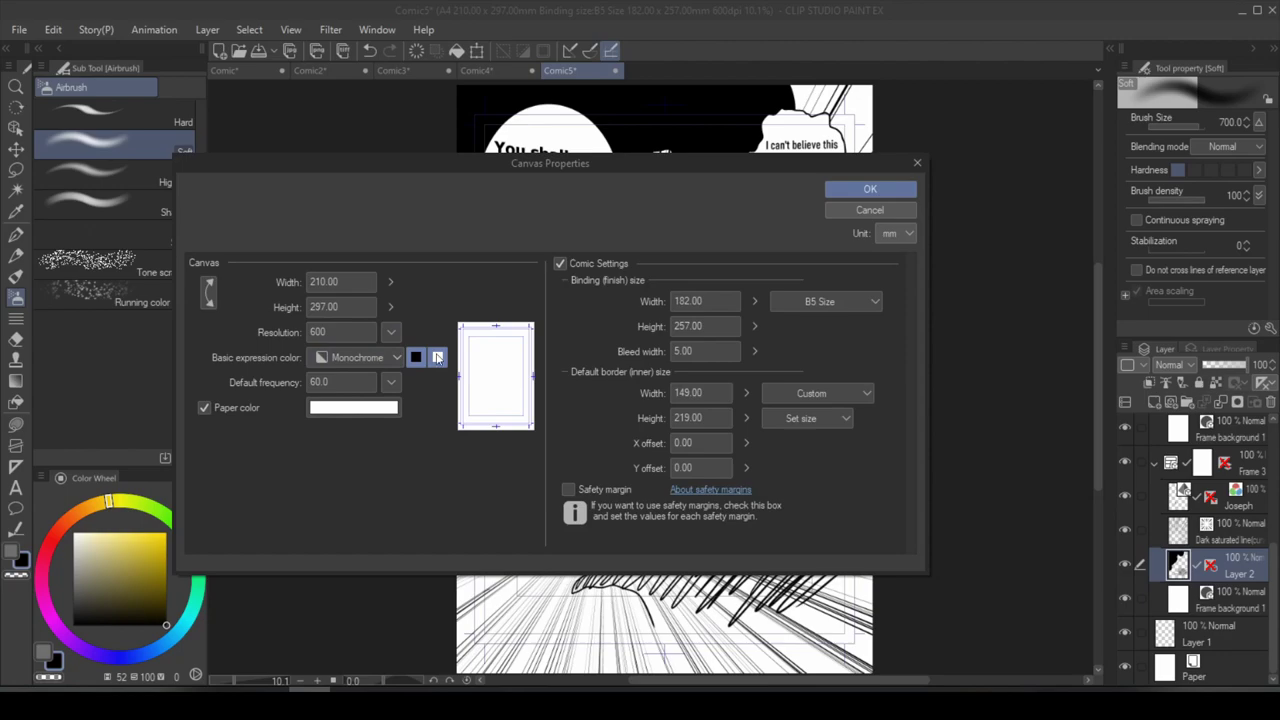
key("Escape")
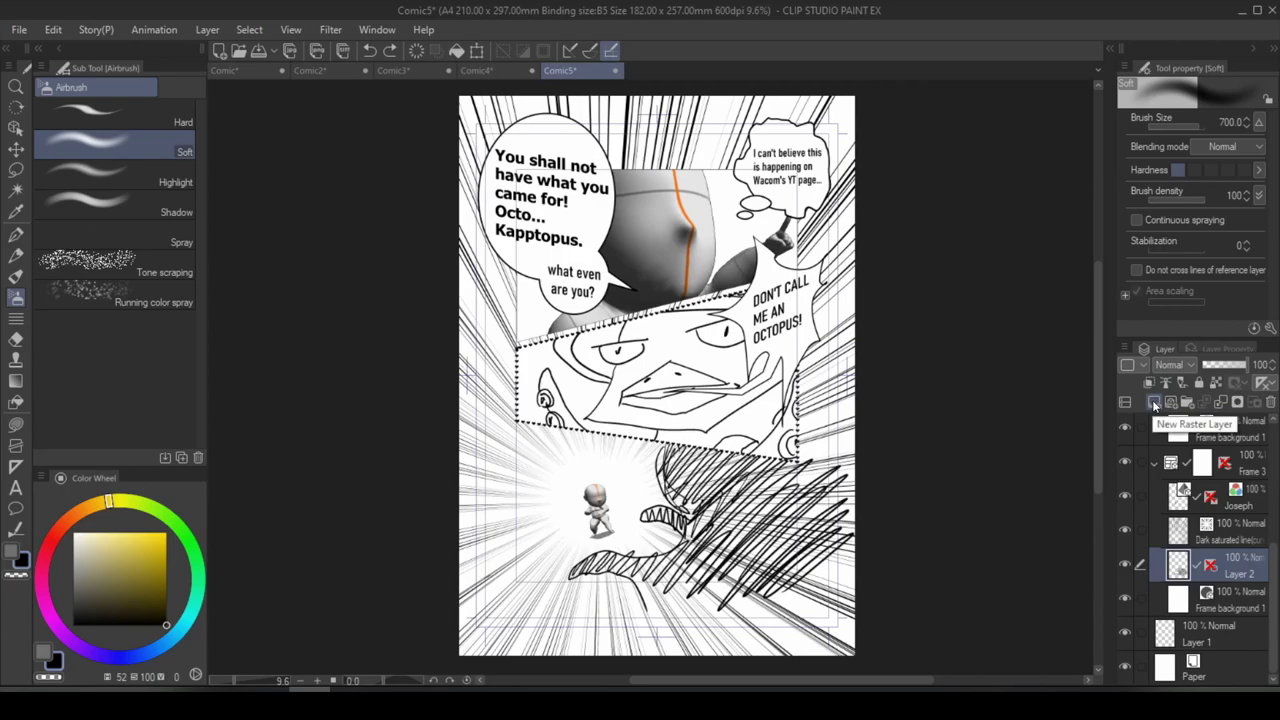
Add a new raster layer above Layer 2 and show its Layer Property
left_click(1160, 401)
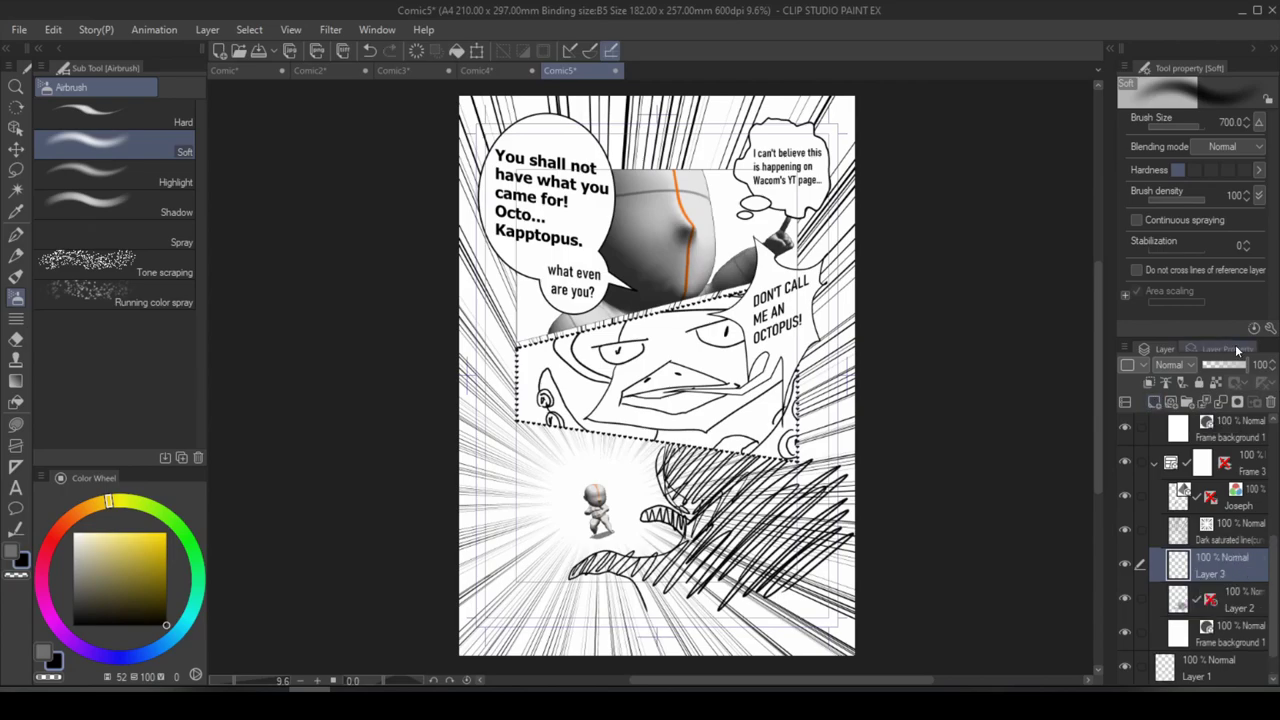
left_click(1226, 349)
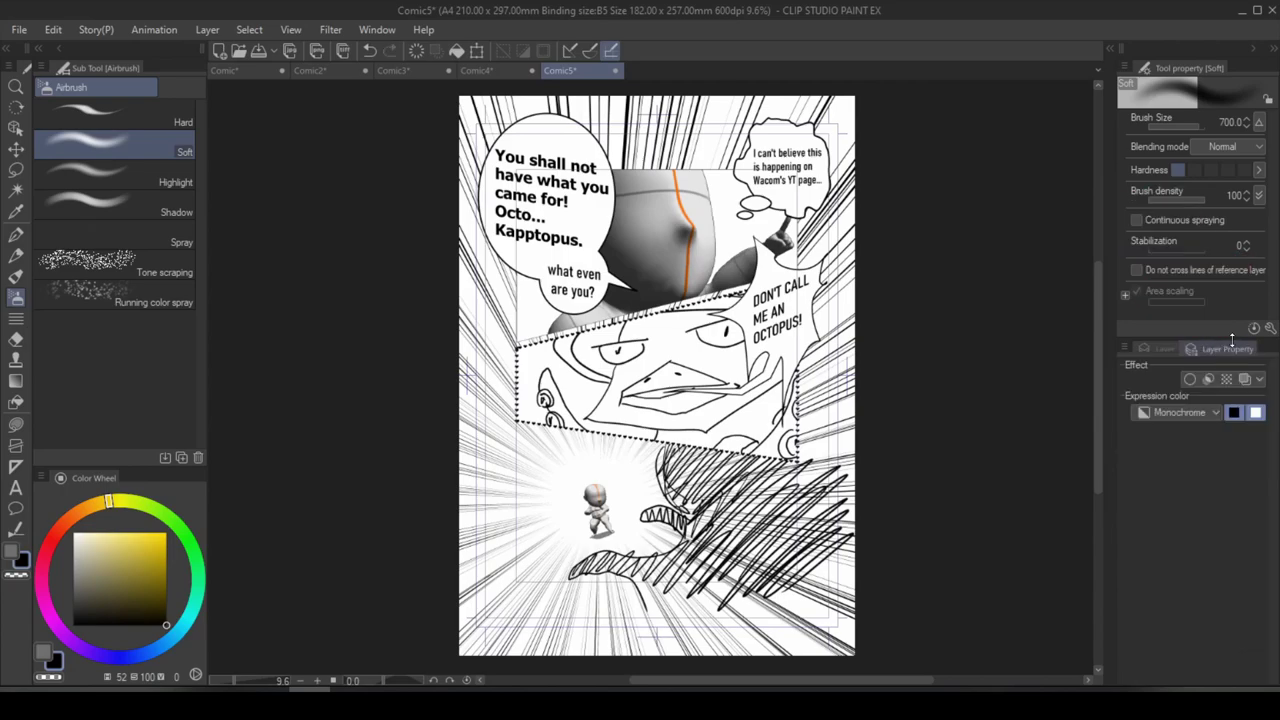
left_click(378, 29)
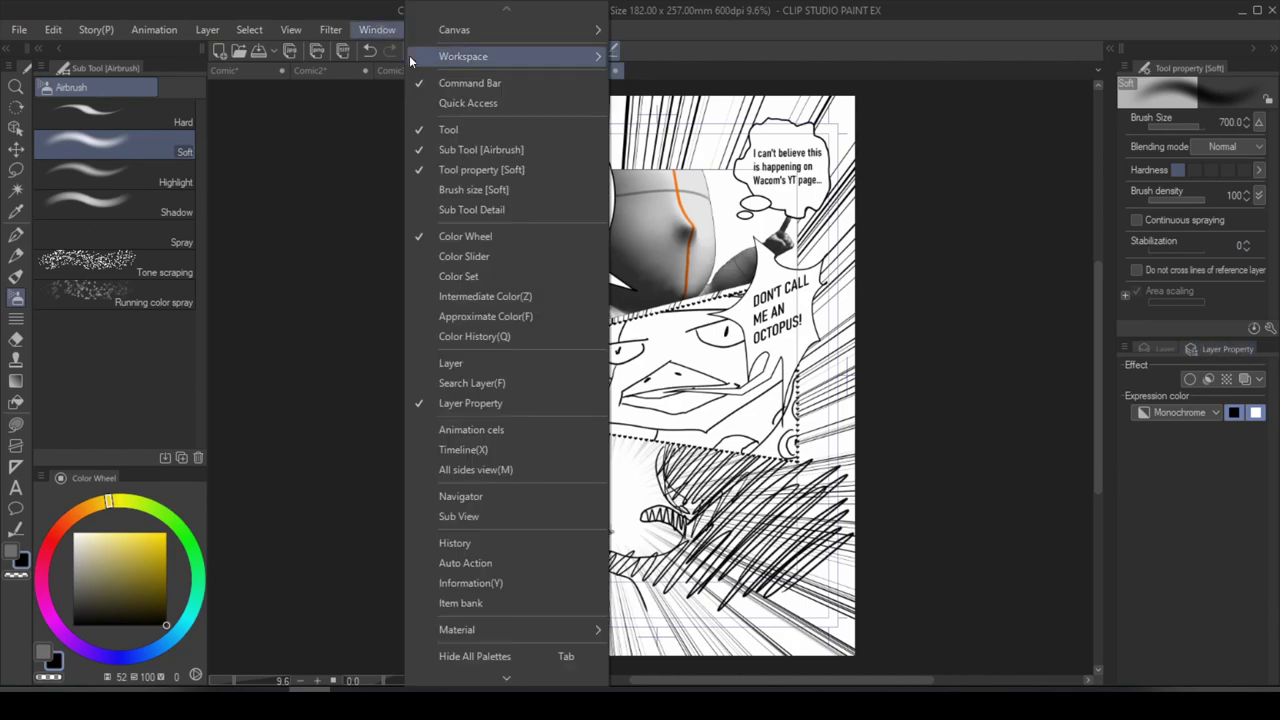
key("Escape")
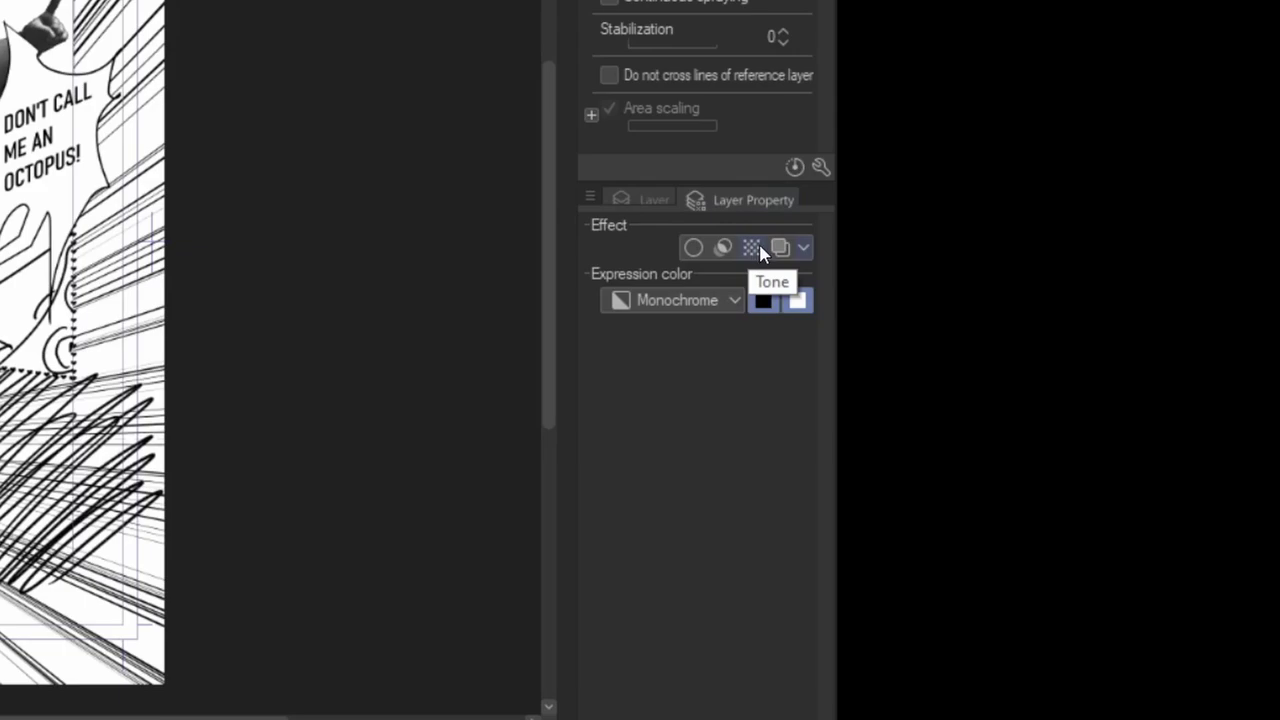
Enable a Gray Tone effect on the layer and airbrush shading down the page's left edge
left_click(752, 249)
left_click(718, 405)
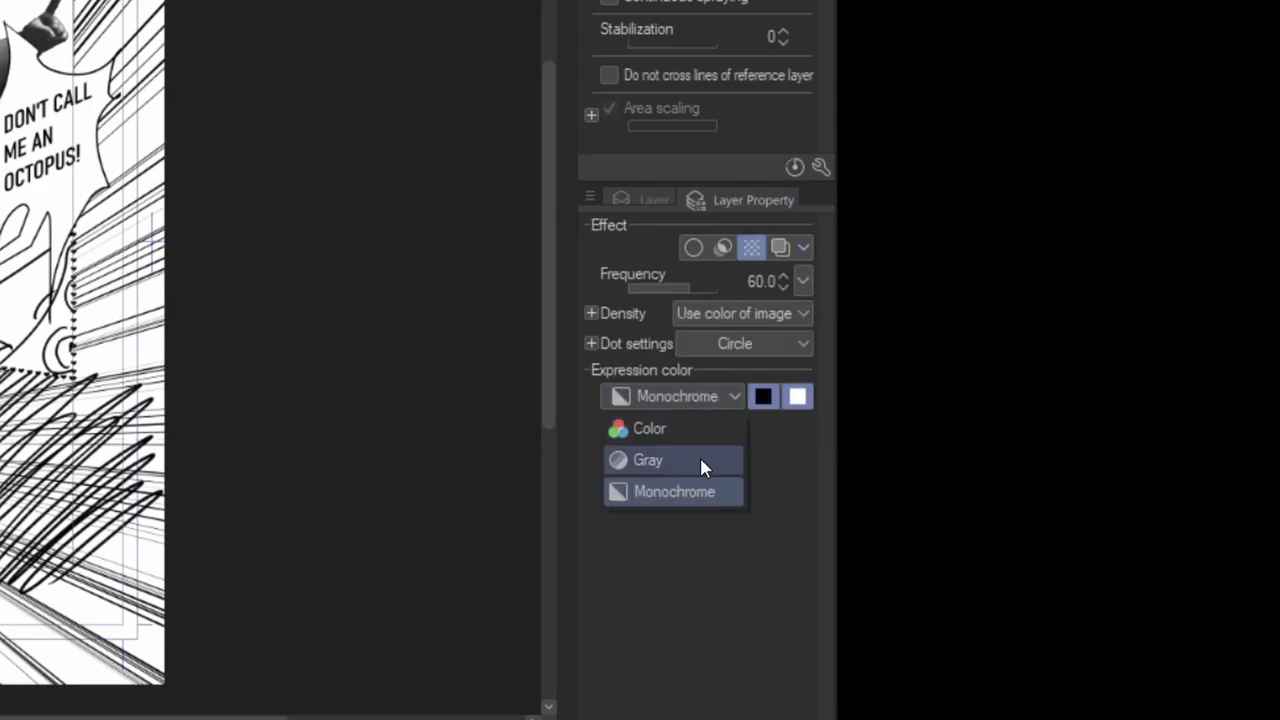
left_click(688, 456)
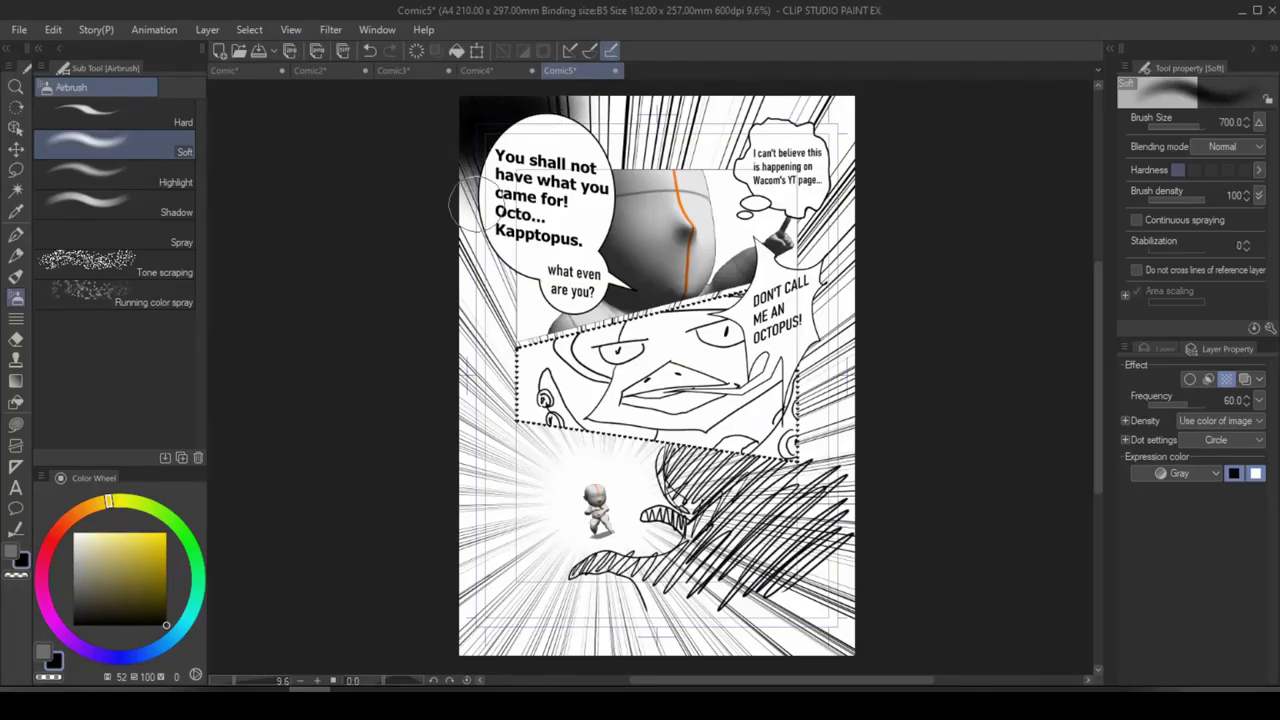
mouse_move(472, 207)
left_mouse_down()
mouse_move(465, 357)
mouse_move(565, 440)
mouse_move(608, 413)
mouse_move(992, 398)
left_mouse_up()
key("slash")
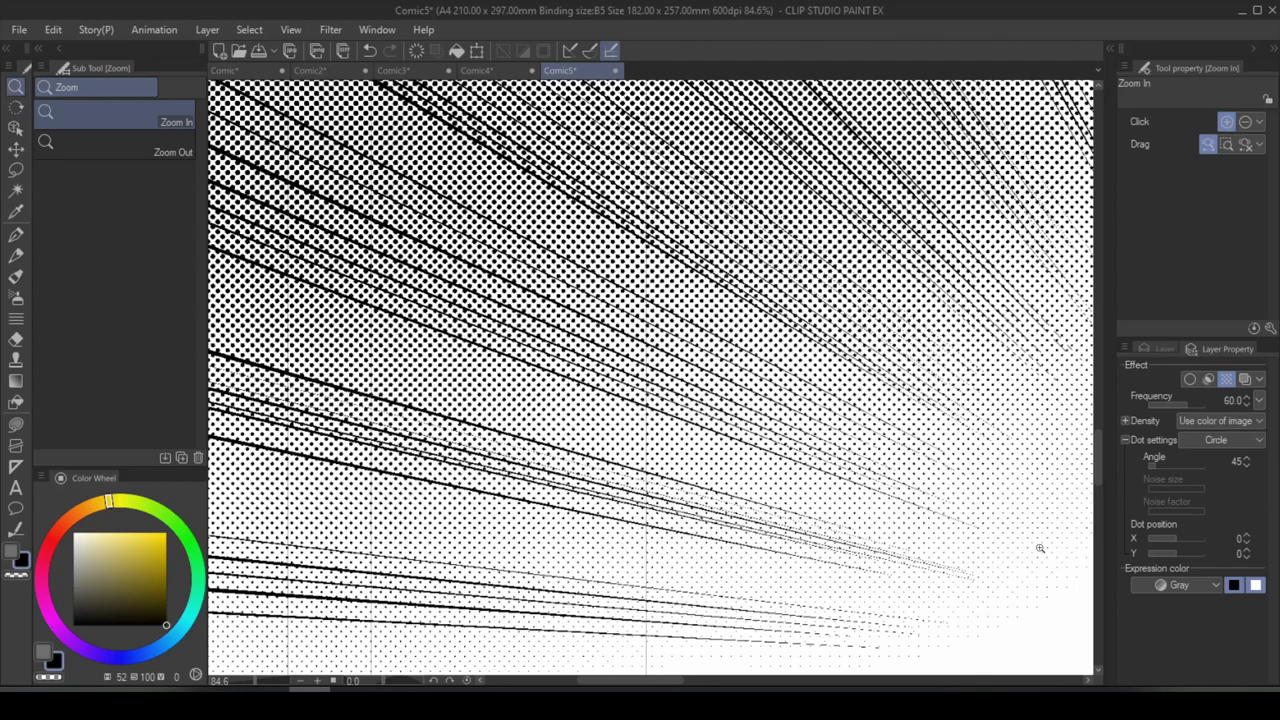
Change the halftone dots from Circle to Cross and steepen the screen angle toward 132°
left_click(1140, 441)
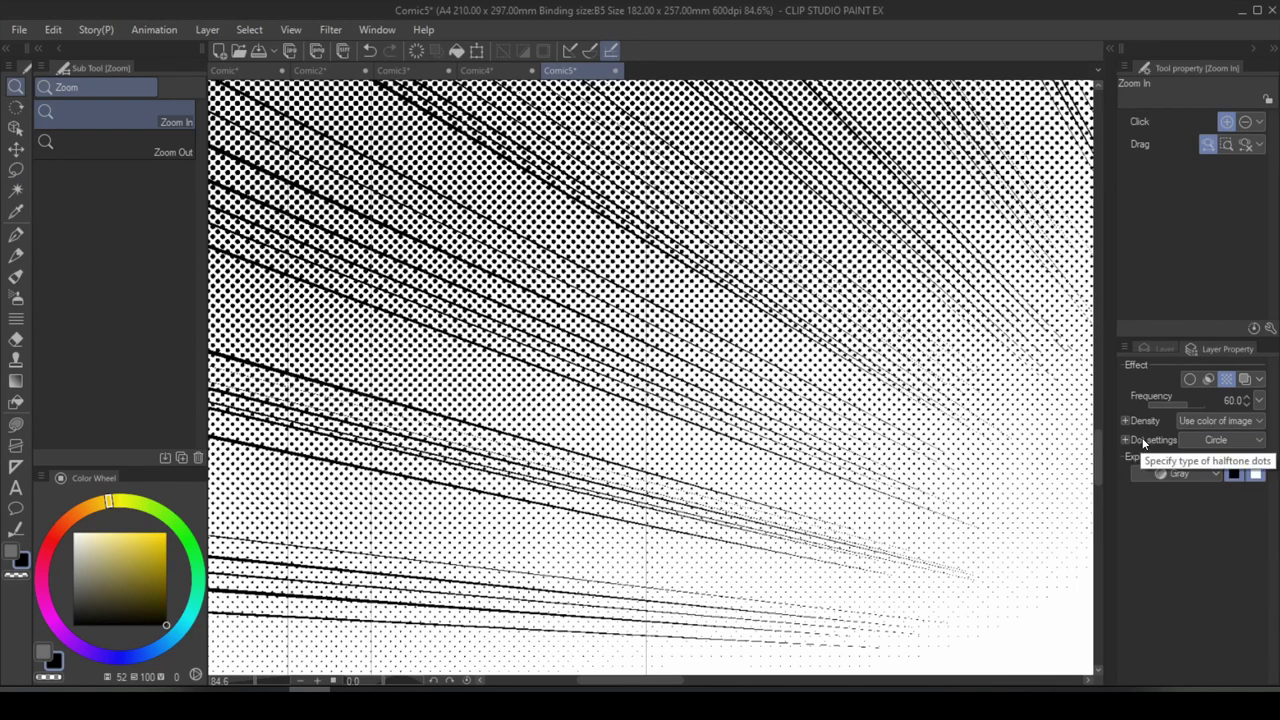
left_click(1253, 446)
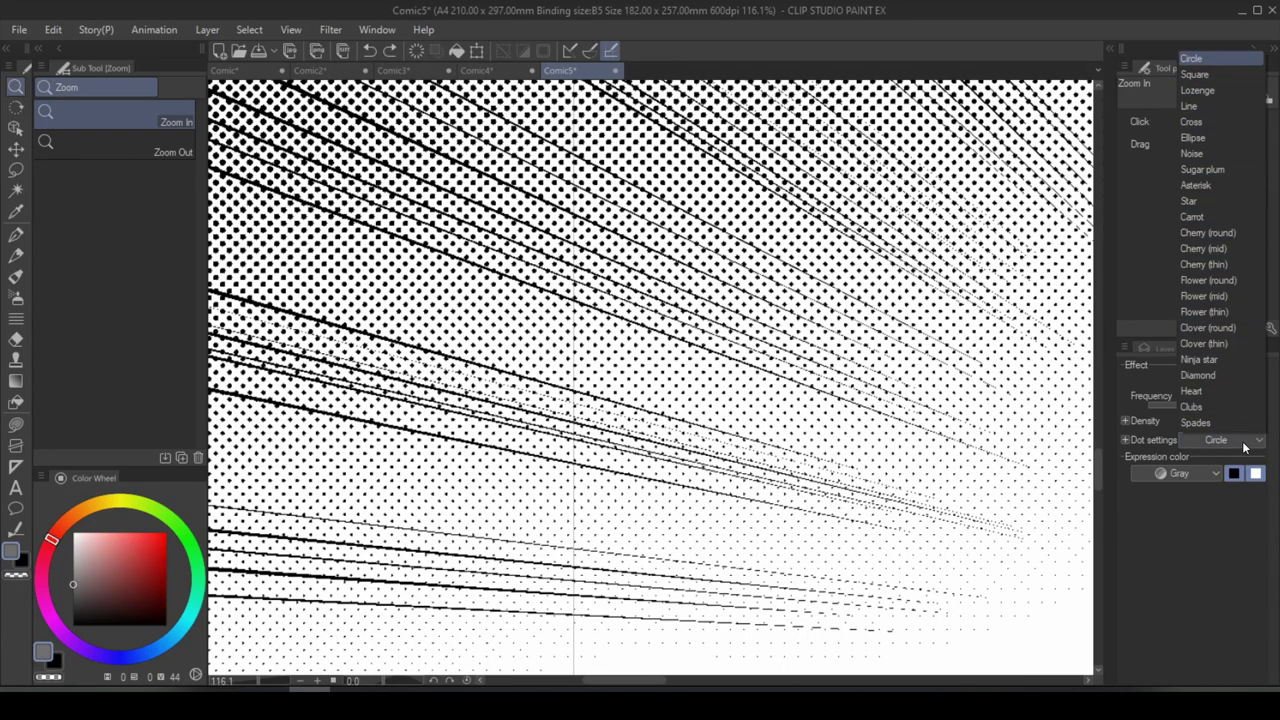
left_click(1209, 104)
left_click(1251, 439)
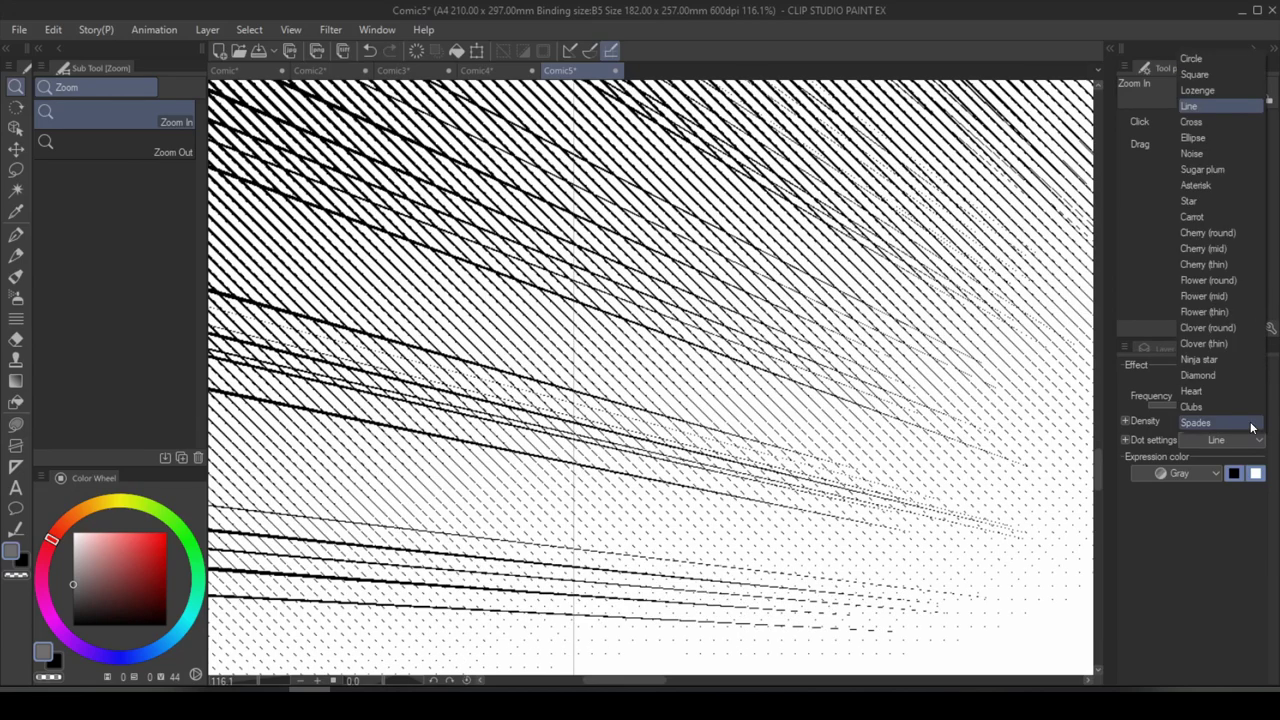
left_click(1255, 121)
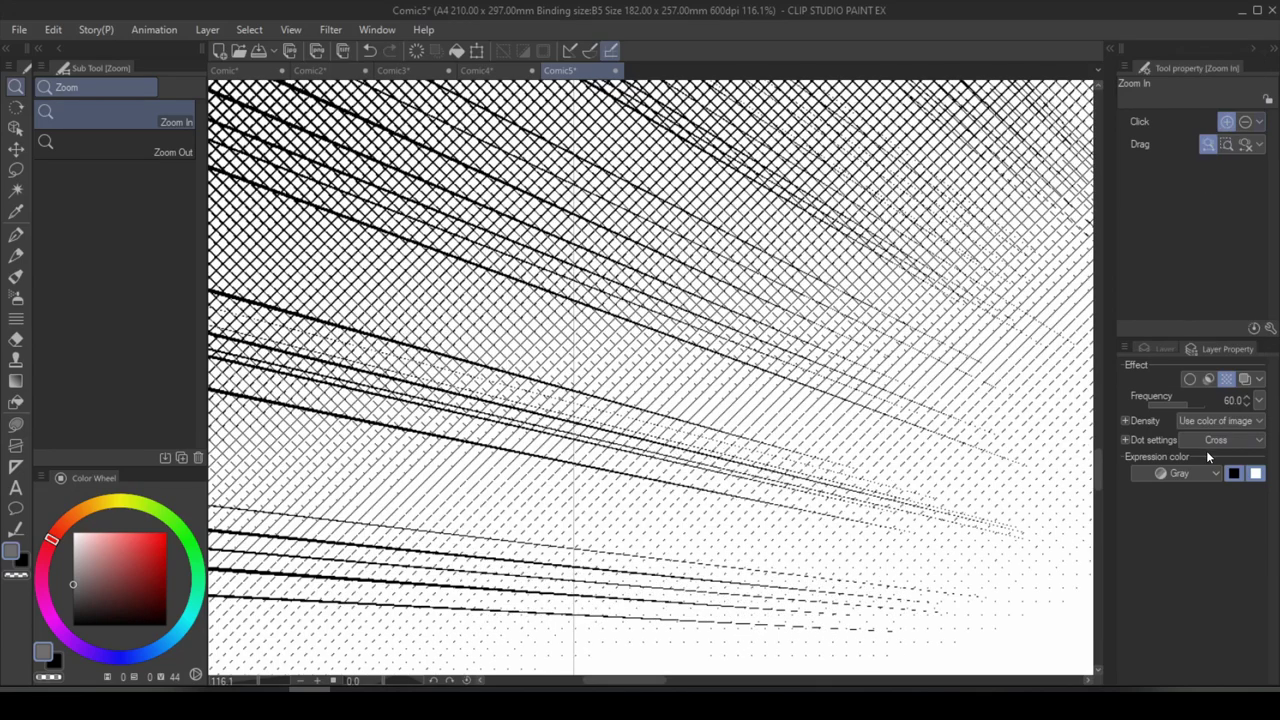
left_click(1126, 440)
left_click_drag(1163, 466, 1167, 464)
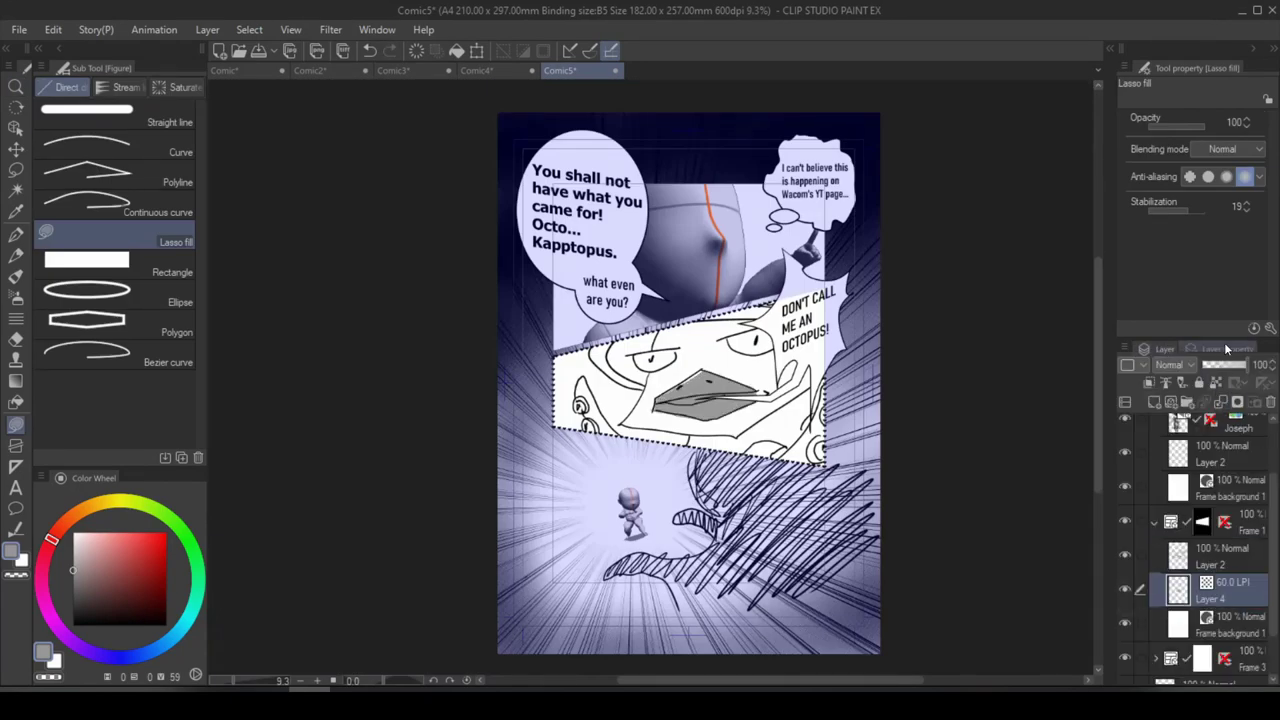
Lasso-fill three grey patches on the octopus face
mouse_move(628, 370)
left_mouse_down()
mouse_move(626, 318)
mouse_move(612, 360)
left_mouse_up()
mouse_move(588, 430)
left_mouse_down()
mouse_move(580, 380)
mouse_move(600, 425)
left_mouse_up()
left_click_drag(800, 415, 740, 460)
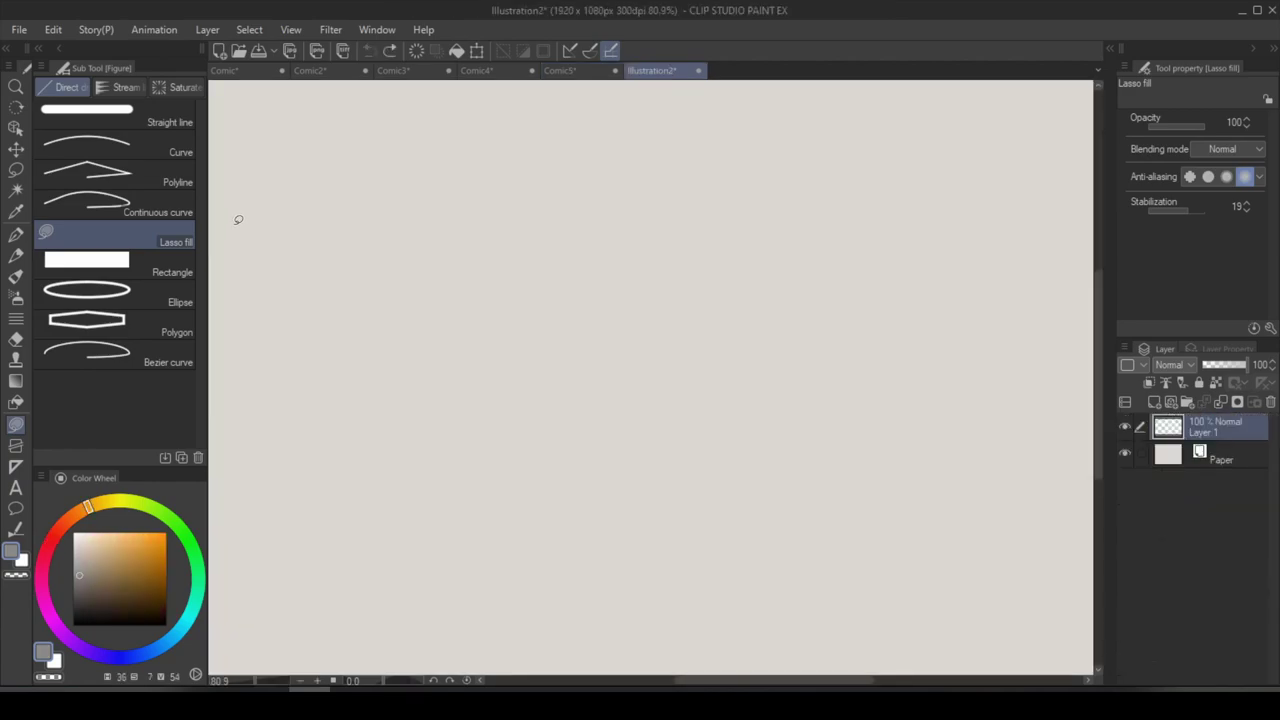
Lasso-fill a grey arrow and a large blob in the Illustration2 canvas
mouse_move(234, 220)
left_mouse_down()
mouse_move(315, 258)
mouse_move(233, 220)
left_mouse_up()
mouse_move(300, 188)
left_mouse_down()
mouse_move(360, 219)
mouse_move(284, 226)
left_mouse_up()
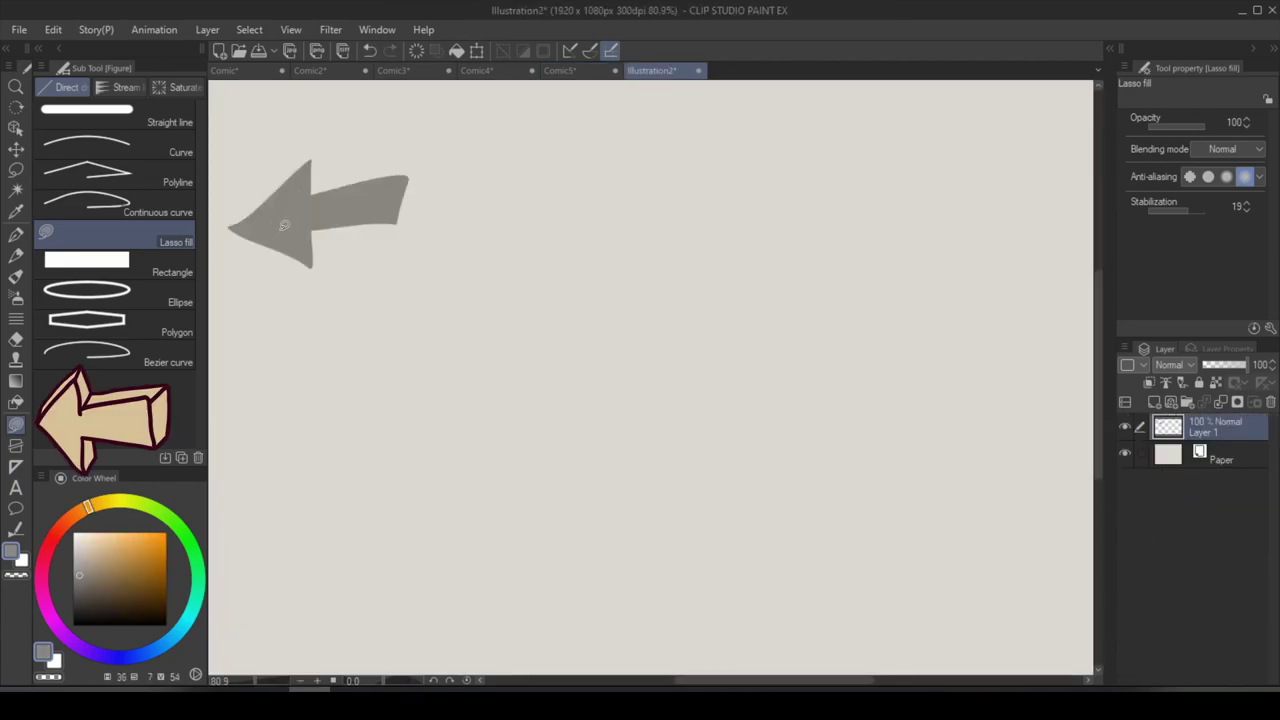
mouse_move(606, 296)
left_mouse_down()
mouse_move(546, 509)
mouse_move(831, 297)
mouse_move(702, 277)
mouse_move(636, 250)
mouse_move(562, 316)
mouse_move(598, 262)
left_mouse_up()
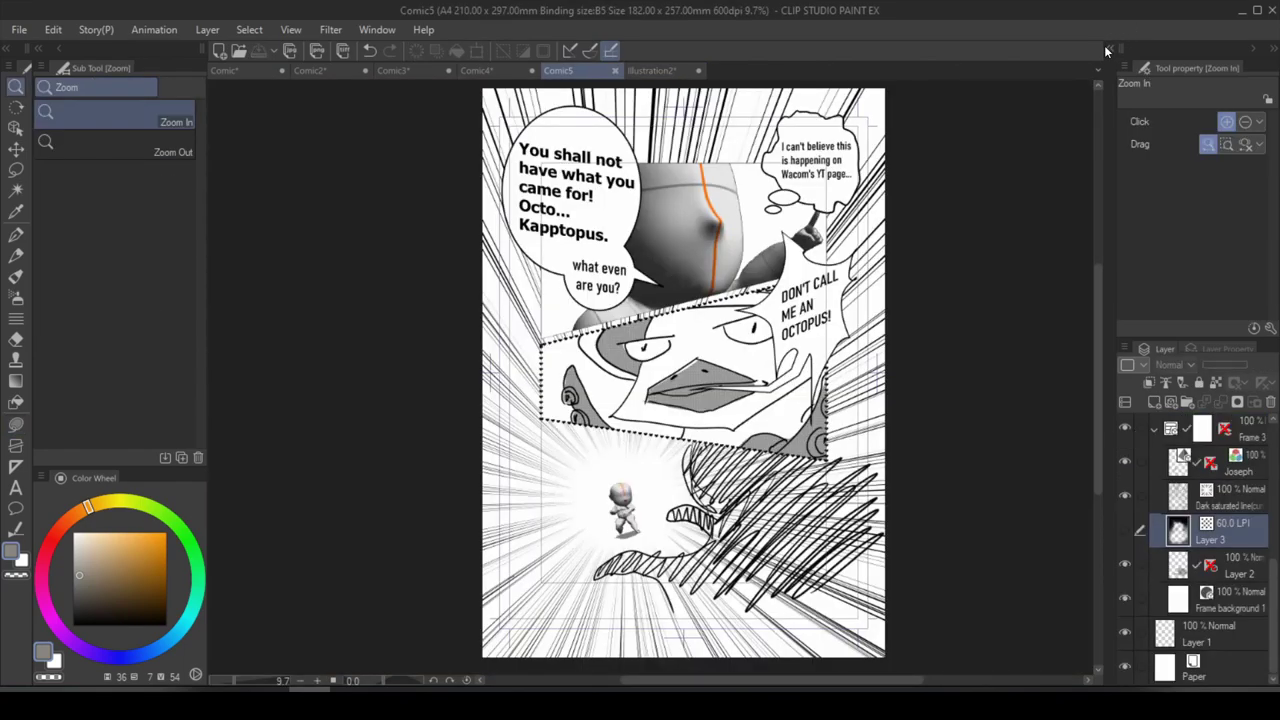
Open the Material palette's Monochromatic pattern tones and select the 100% Circular L tone
left_click(1108, 49)
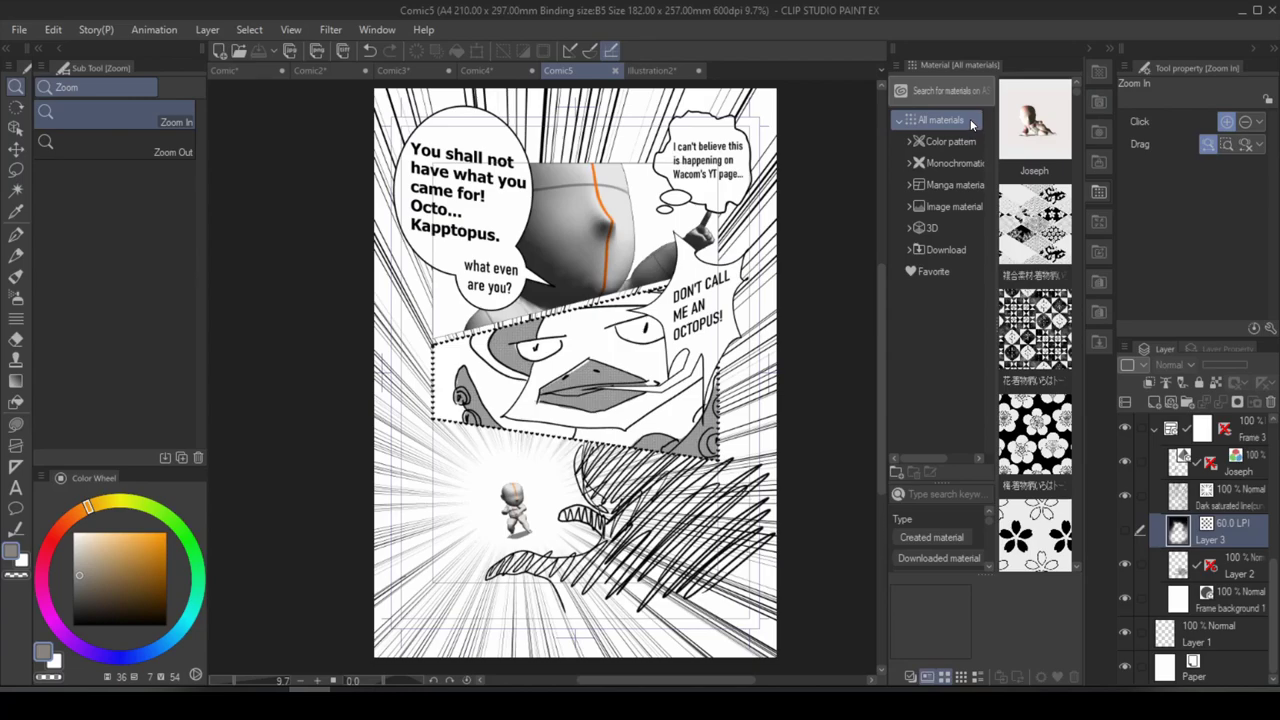
left_click(377, 29)
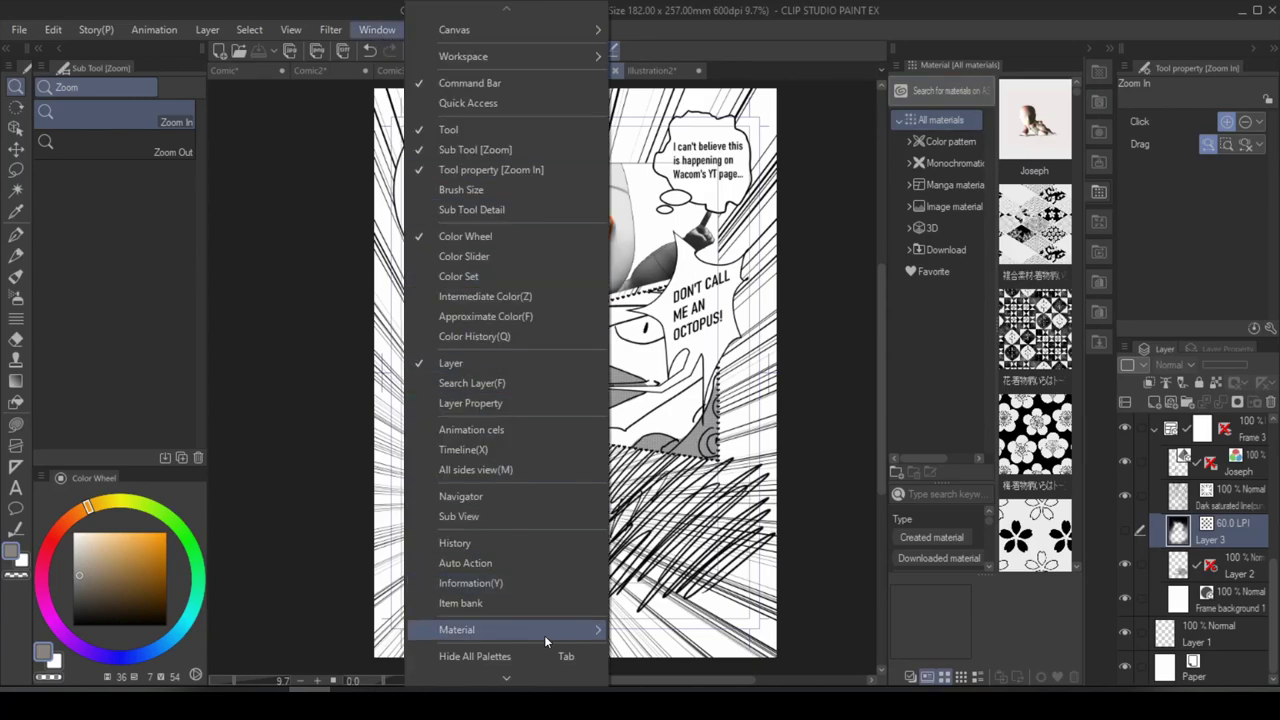
mouse_move(544, 635)
left_click(745, 626)
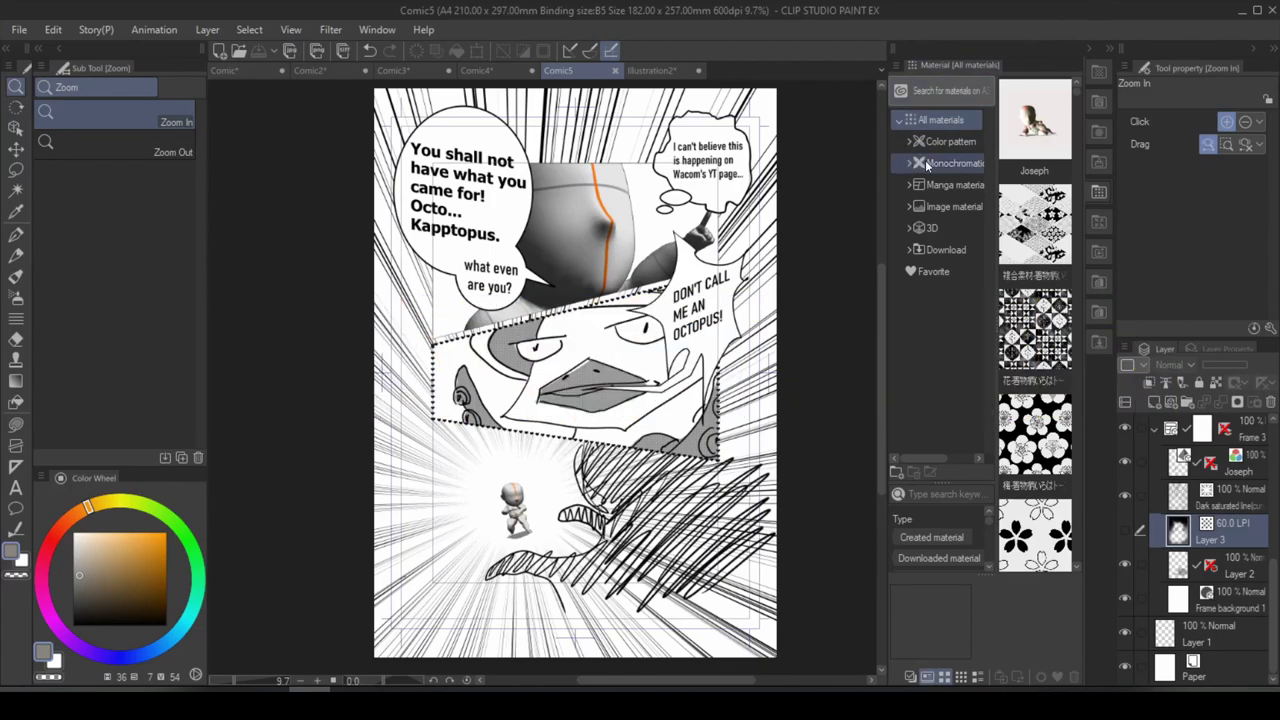
scroll(1076, 167, "down", 10)
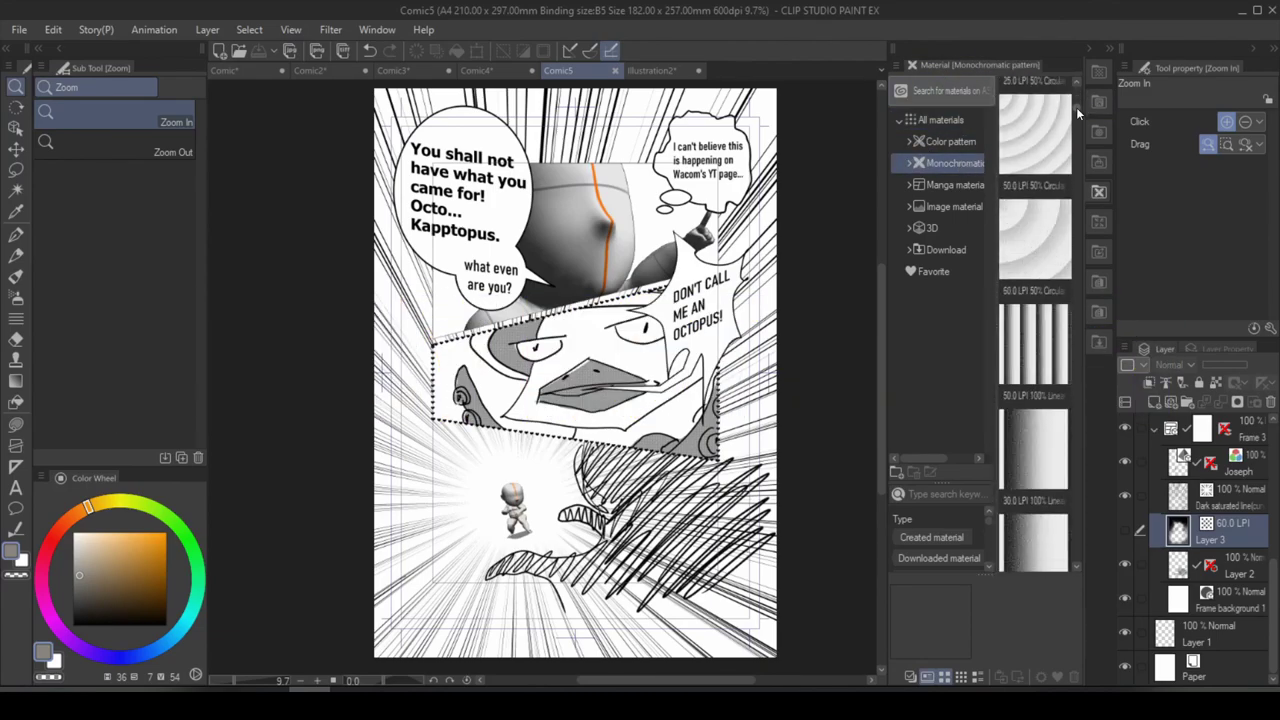
scroll(1076, 167, "down", 5)
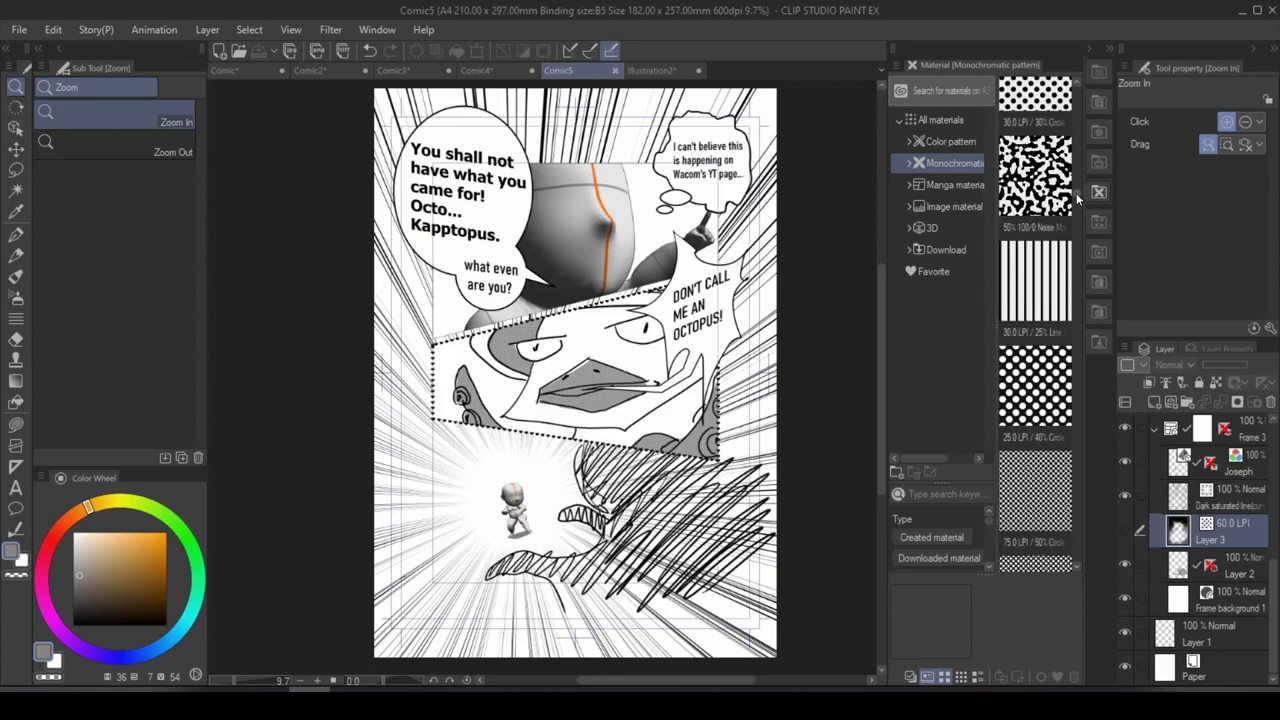
left_click(1037, 497)
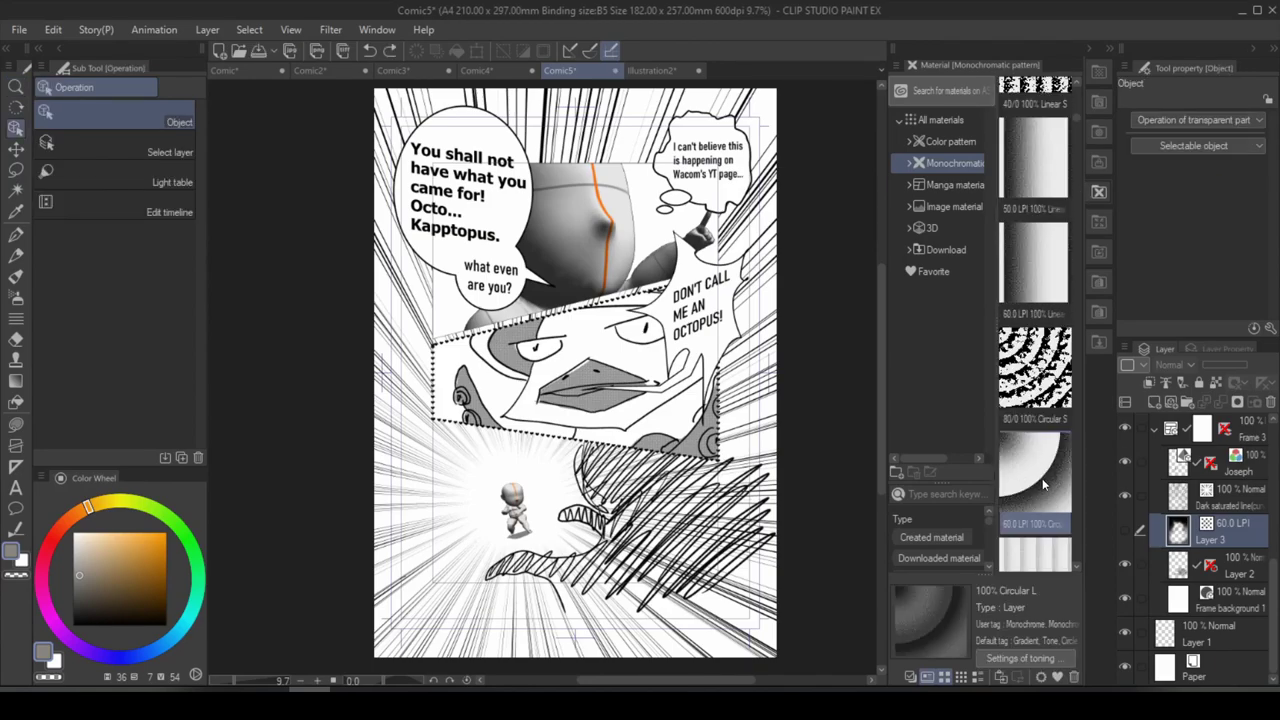
Place the 100% Circular L tone, reverse its gradient, and shrink the circle around the small figure
left_click_drag(1045, 482, 518, 516)
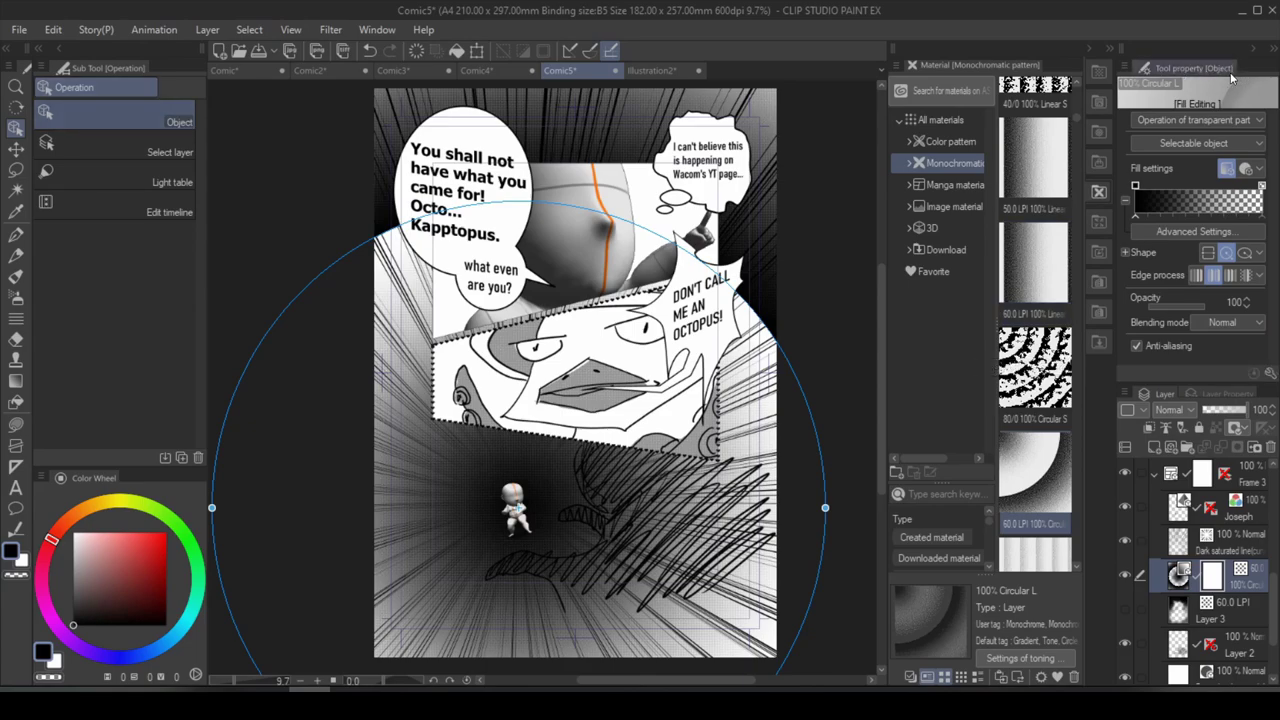
left_click(1195, 277)
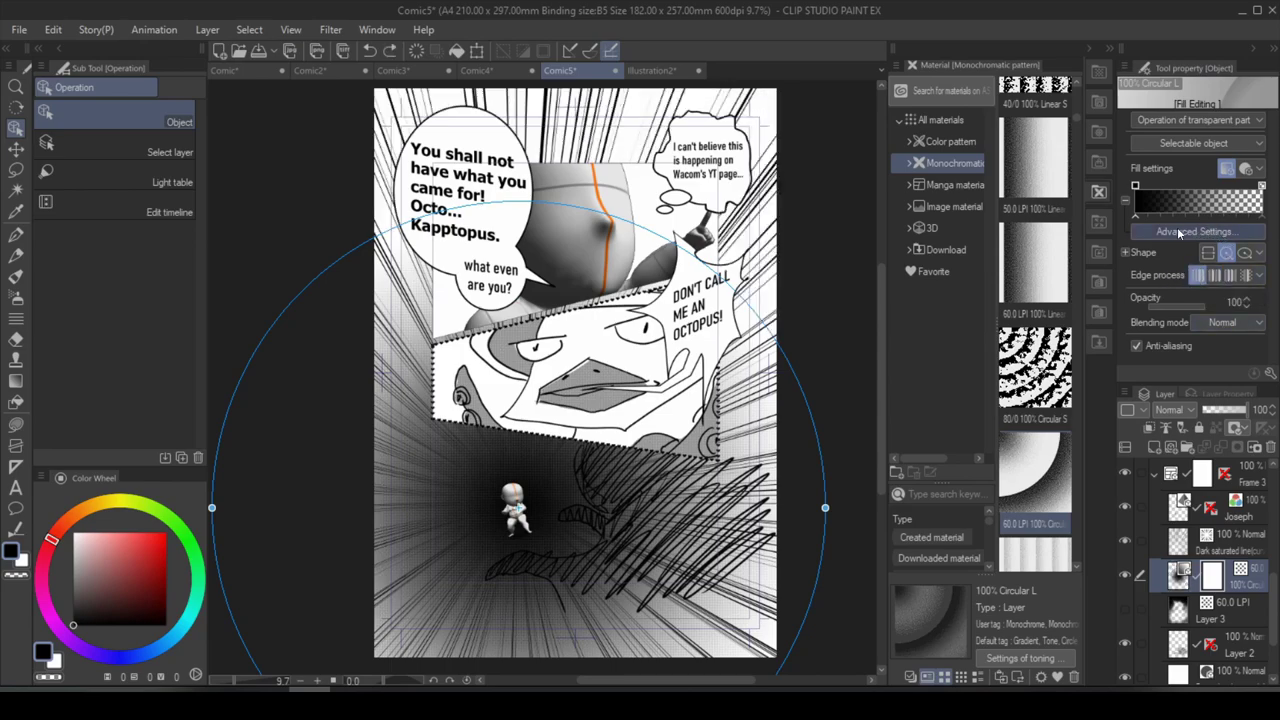
left_click(1235, 235)
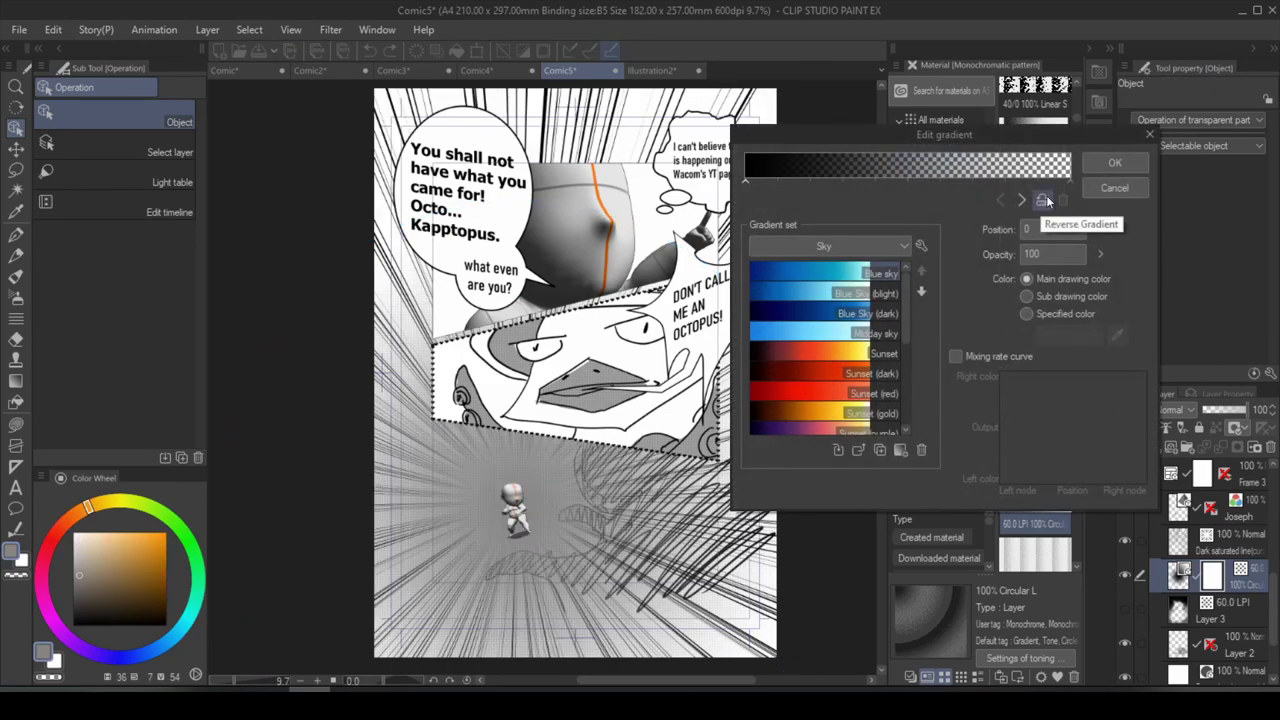
left_click(1044, 203)
left_click(1115, 162)
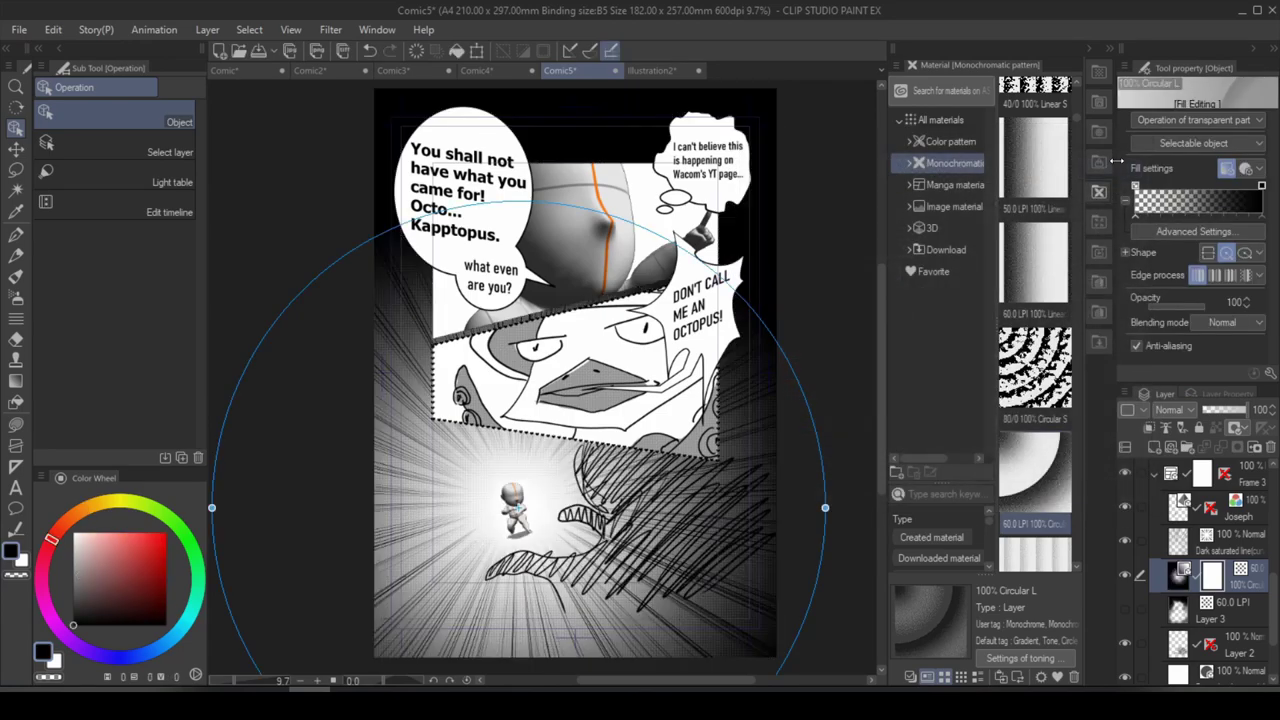
left_click_drag(789, 510, 660, 545)
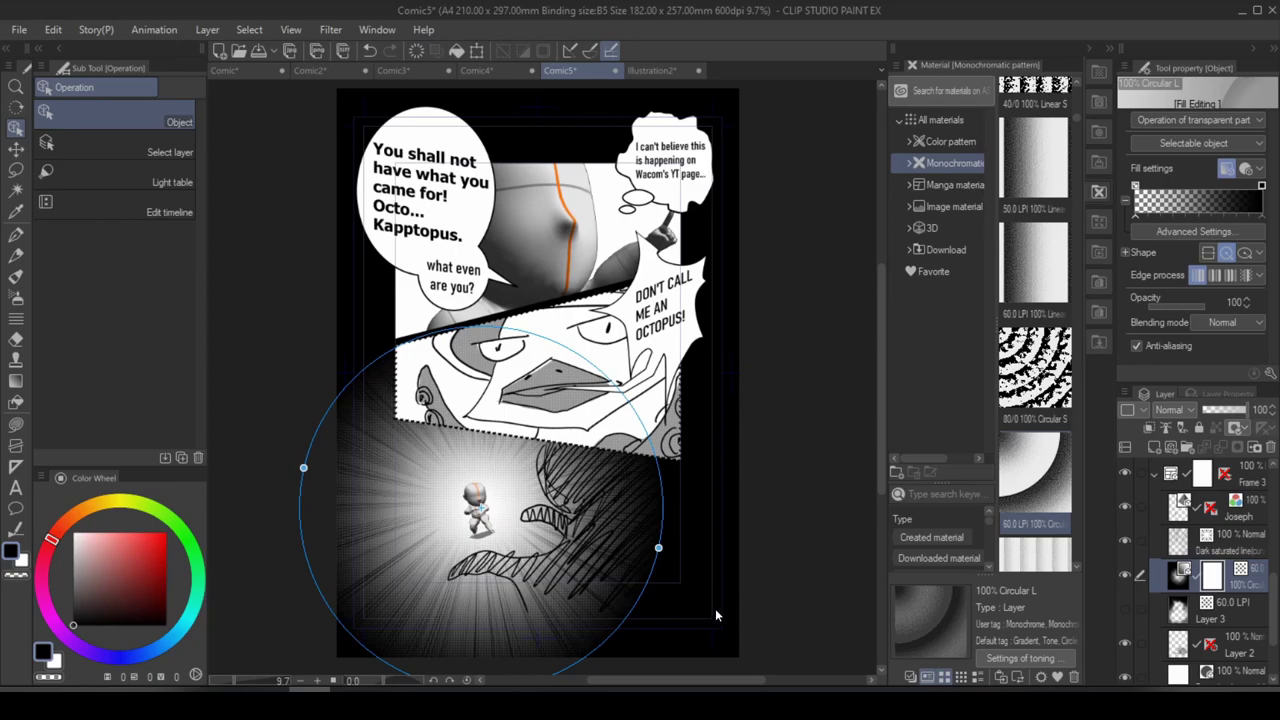
Try the gradient's edge process options and view the tone layer's dot shape choices
left_click(1244, 277)
left_click(1228, 277)
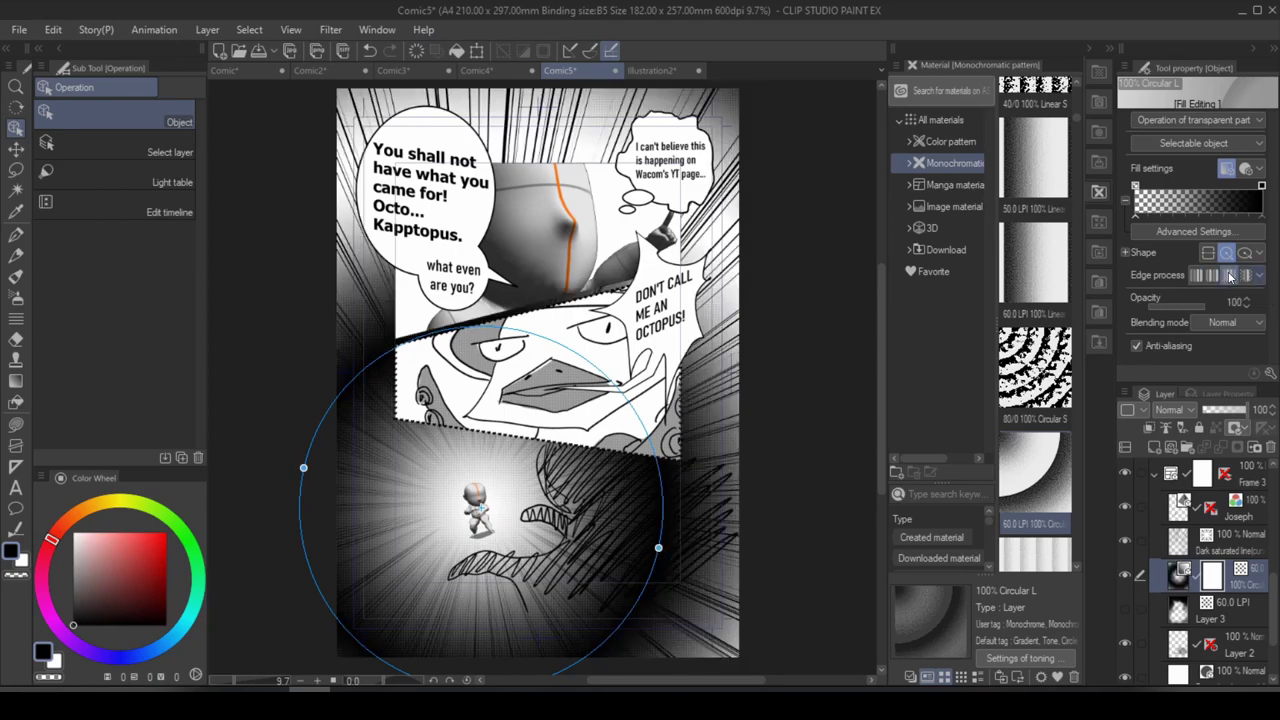
left_click(1213, 277)
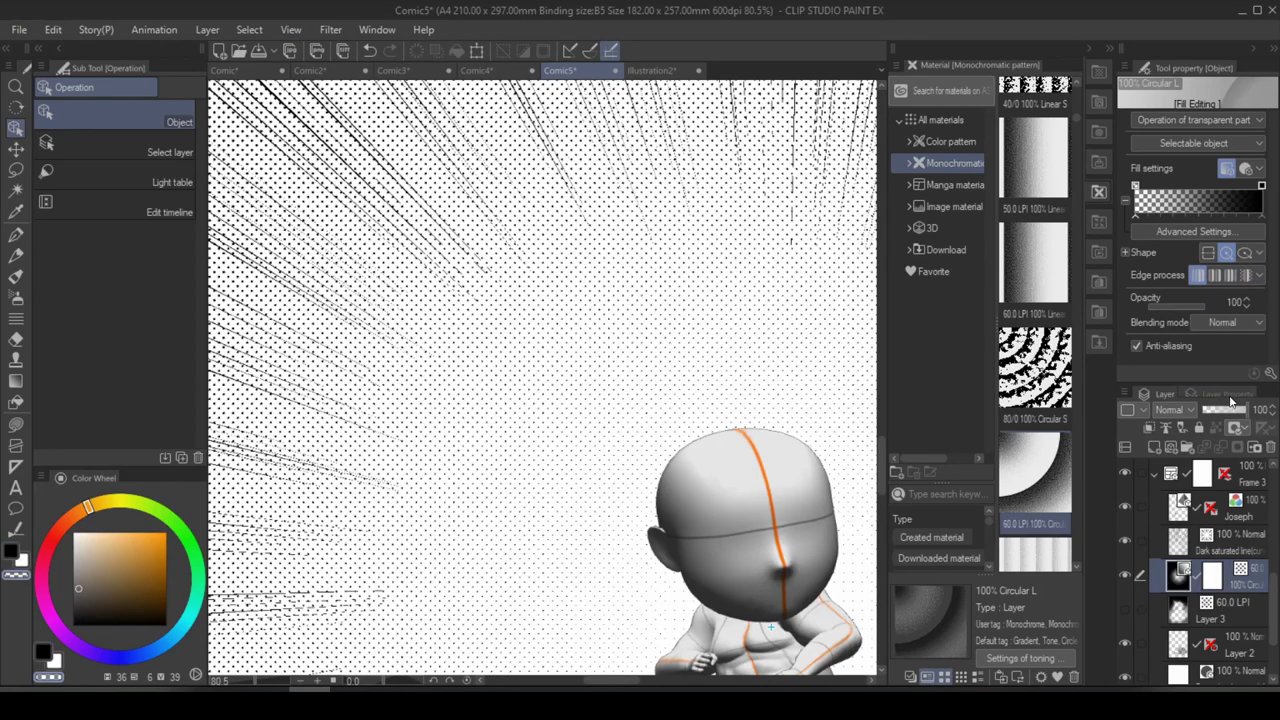
left_click(1229, 398)
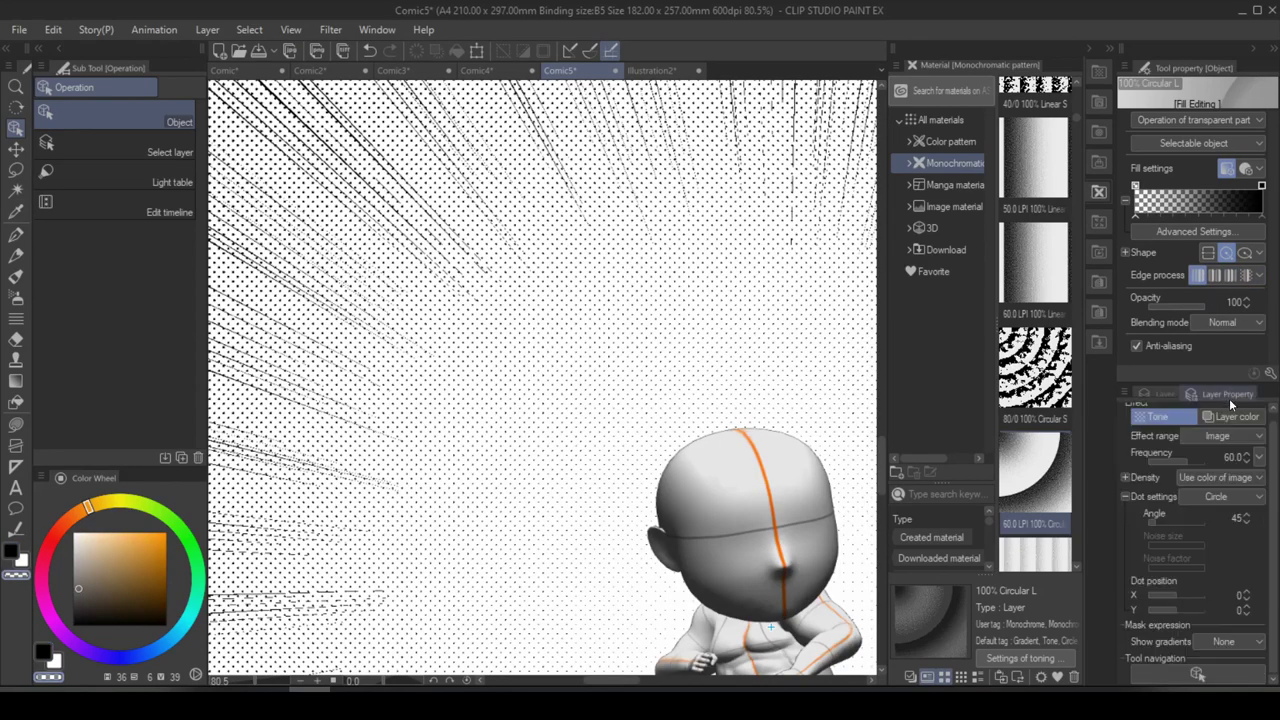
left_click(1244, 498)
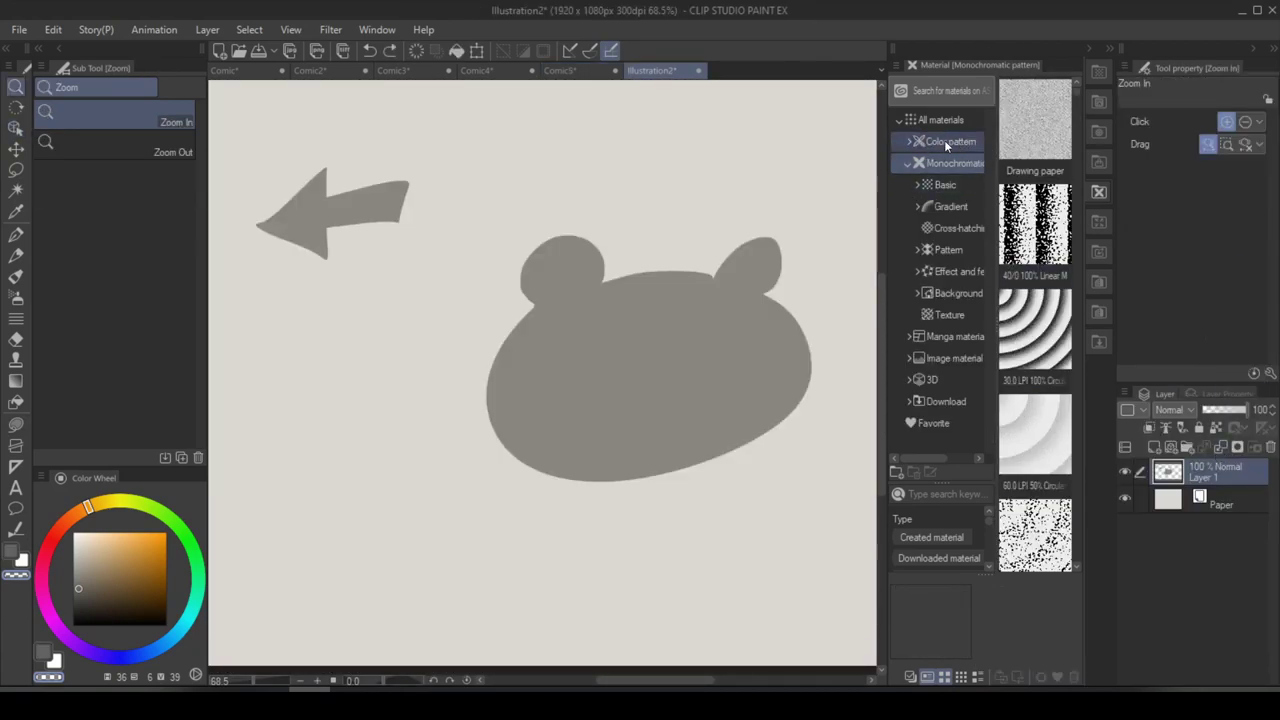
Drag the Argyle_transparent_IS colour pattern onto the bear illustration and scale it down to 70%
left_click(944, 140)
scroll(1078, 490, "down", 2)
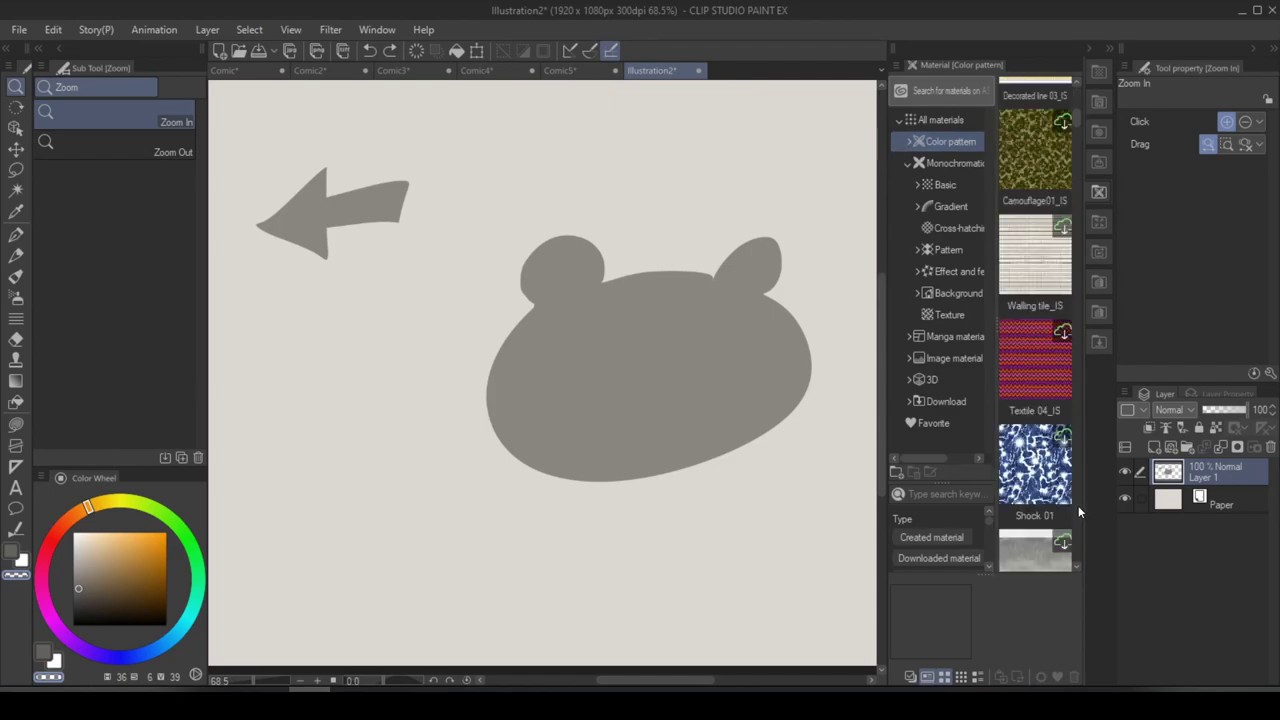
scroll(1078, 515, "down", 3)
left_click_drag(1035, 285, 564, 405)
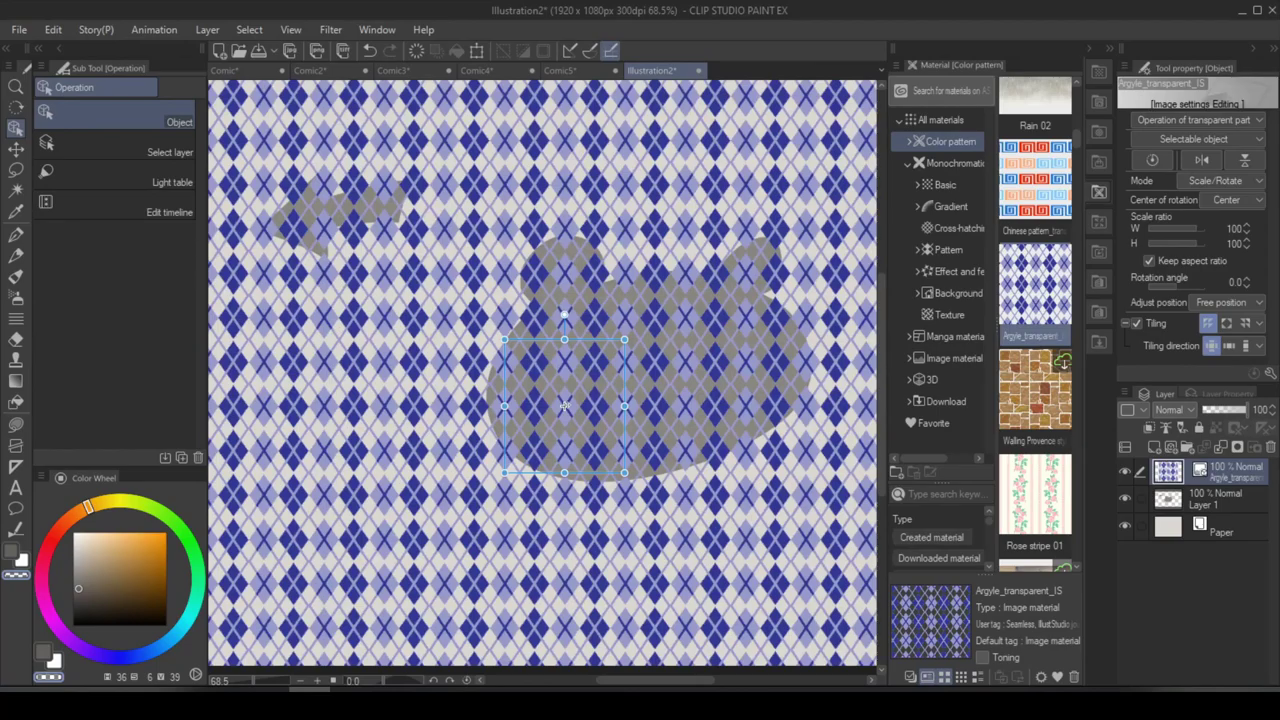
left_click_drag(624, 340, 580, 366)
Hide the Argyle layer and open CLIP STUDIO ASSETS' detailed search via File > Open CLIP STUDIO
left_click(1150, 428)
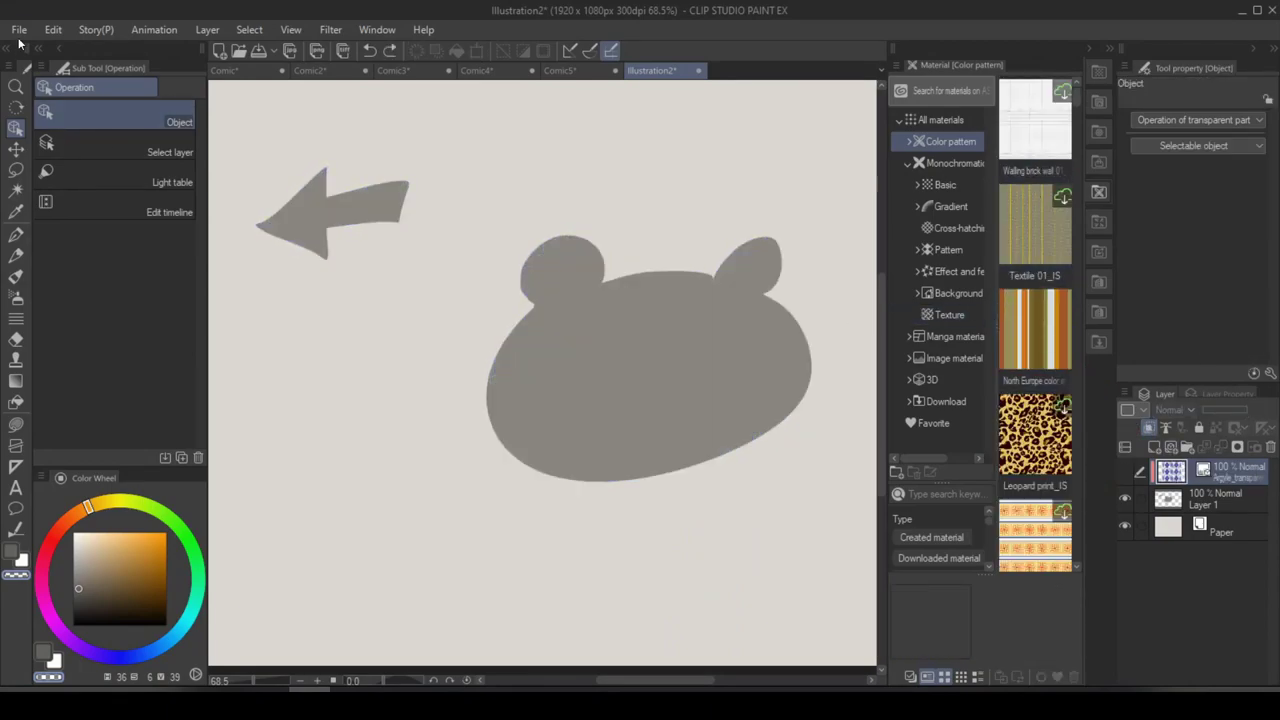
left_click(18, 30)
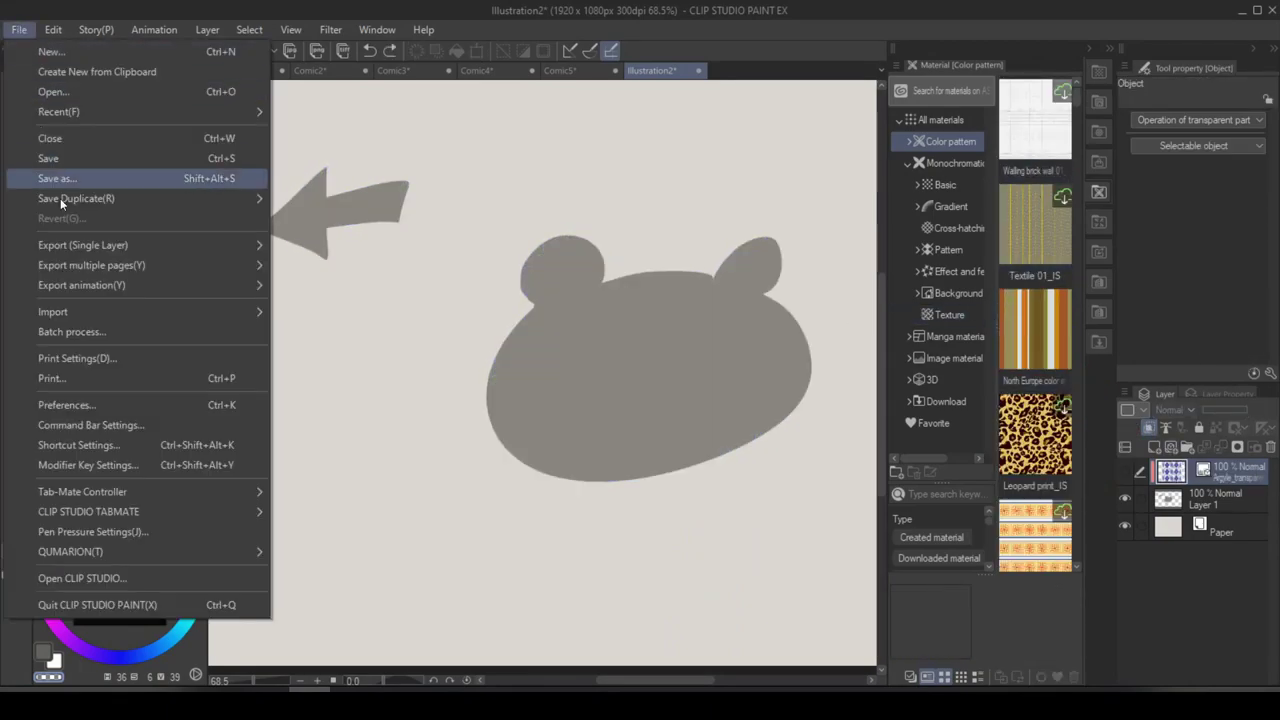
left_click(134, 578)
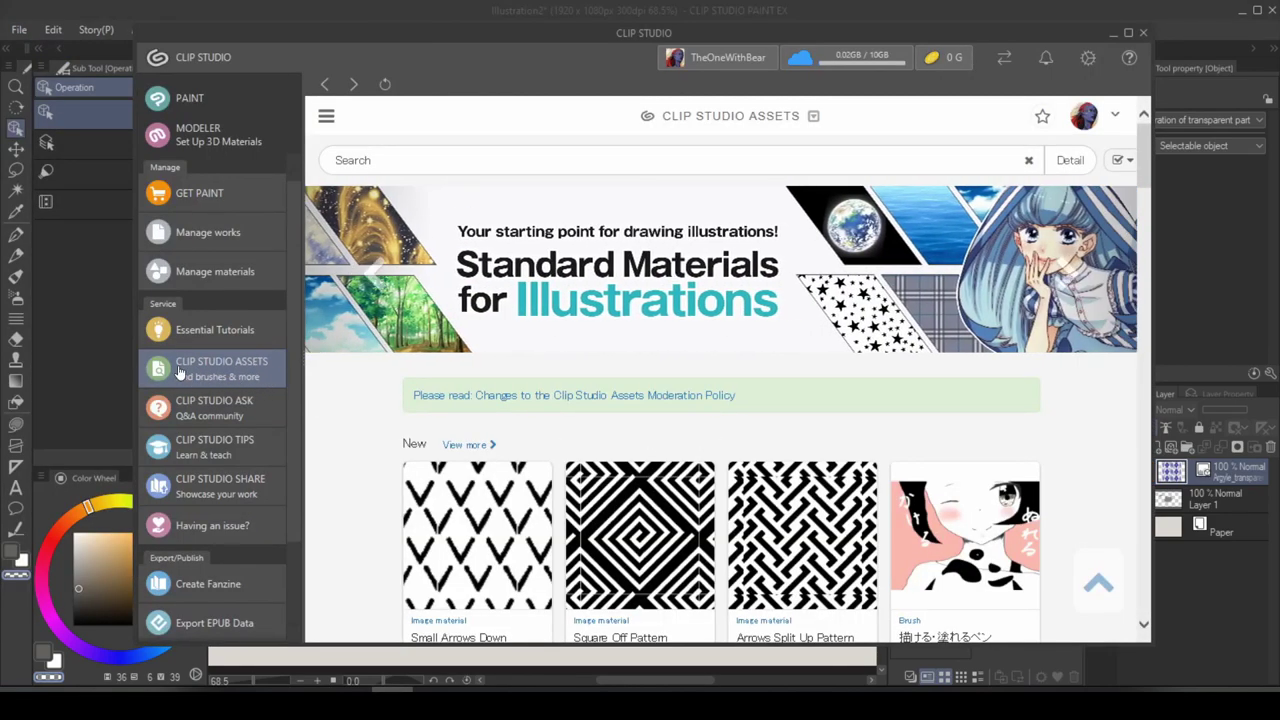
left_click(1068, 162)
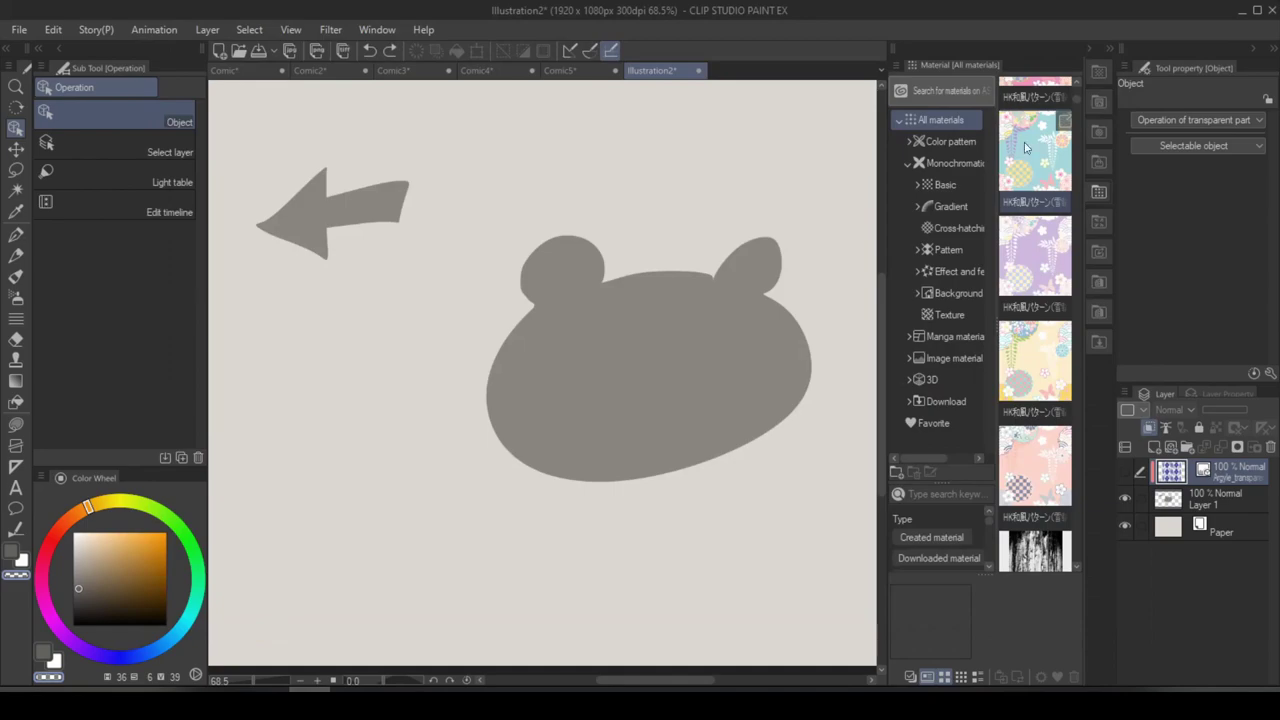
Place the floral pattern material on the canvas at 30% scale with mirrored and flipped tiling
left_click_drag(1055, 168, 580, 427)
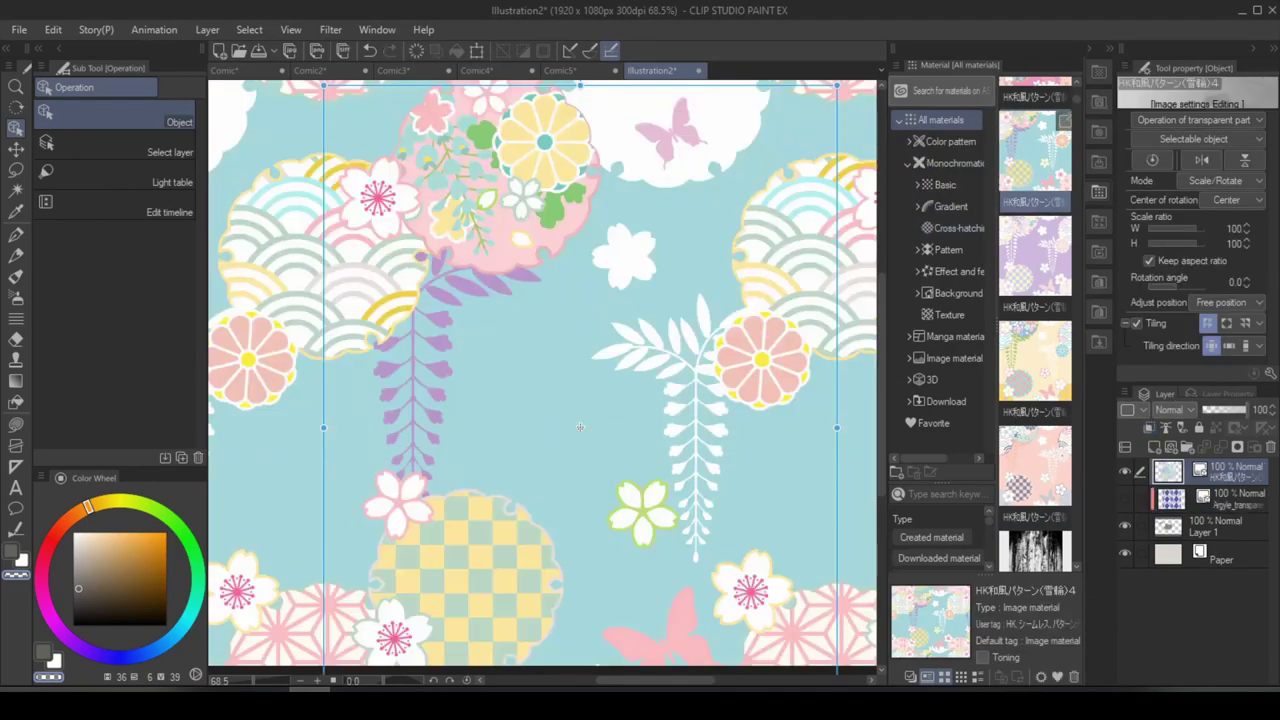
left_click(1227, 324)
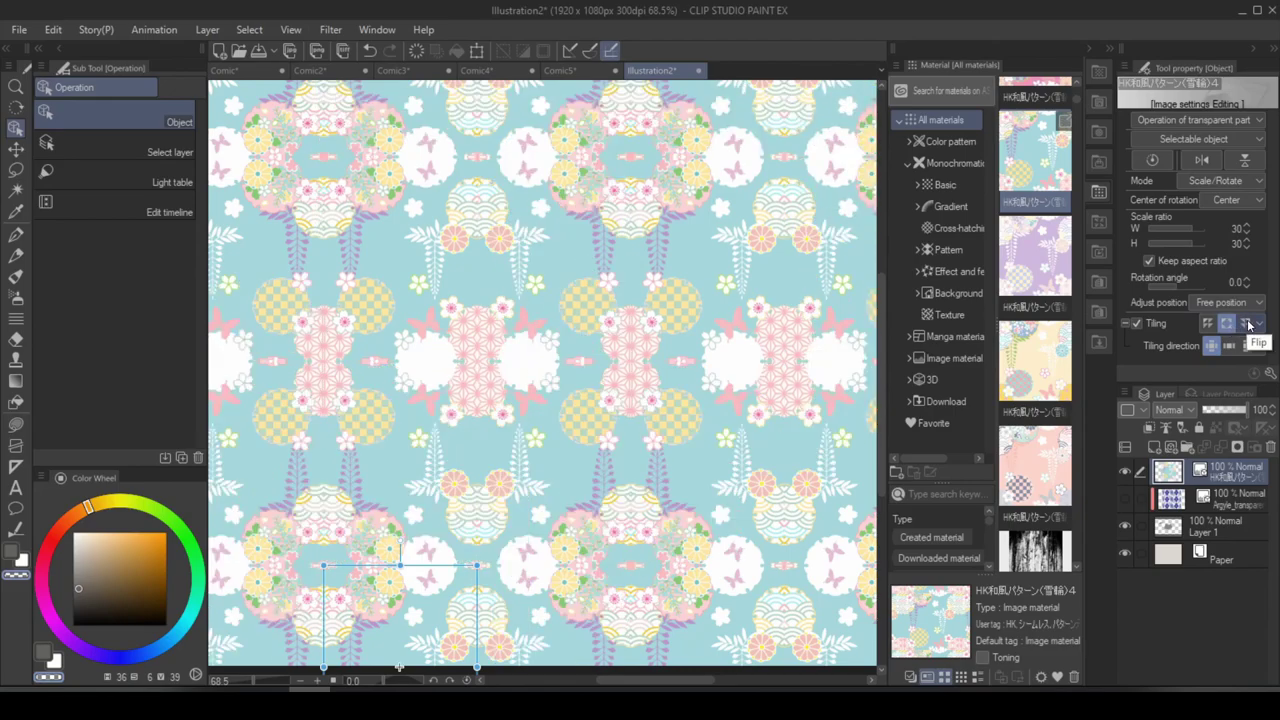
left_click(1245, 323)
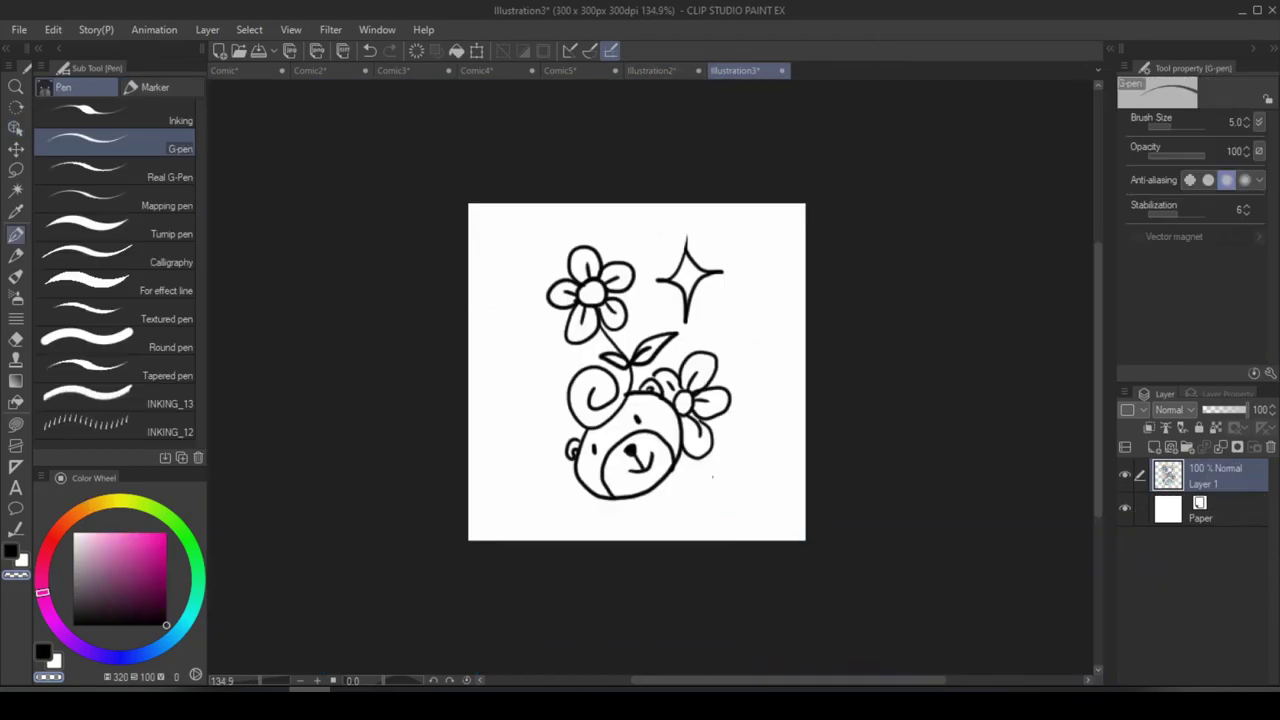
Convert Layer 1 to a file object limited to the drawing area, keeping the original, saved to Desktop
left_click(207, 30)
mouse_move(250, 258)
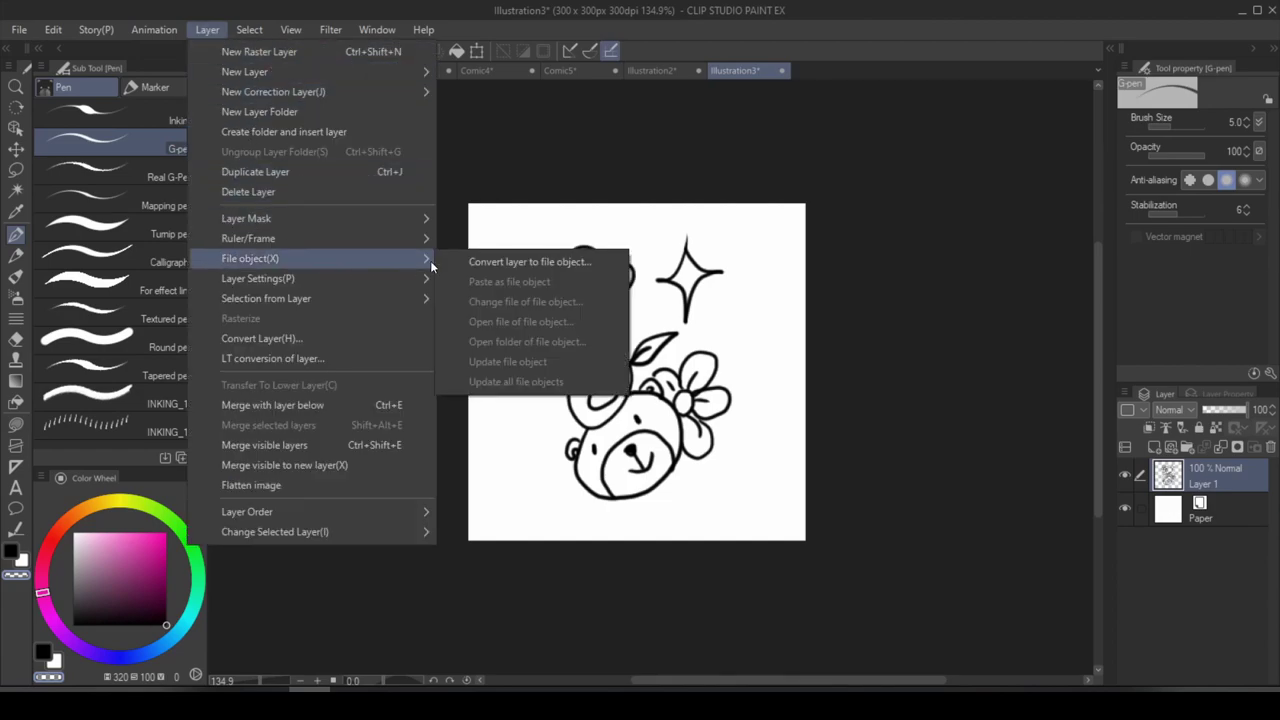
left_click(586, 262)
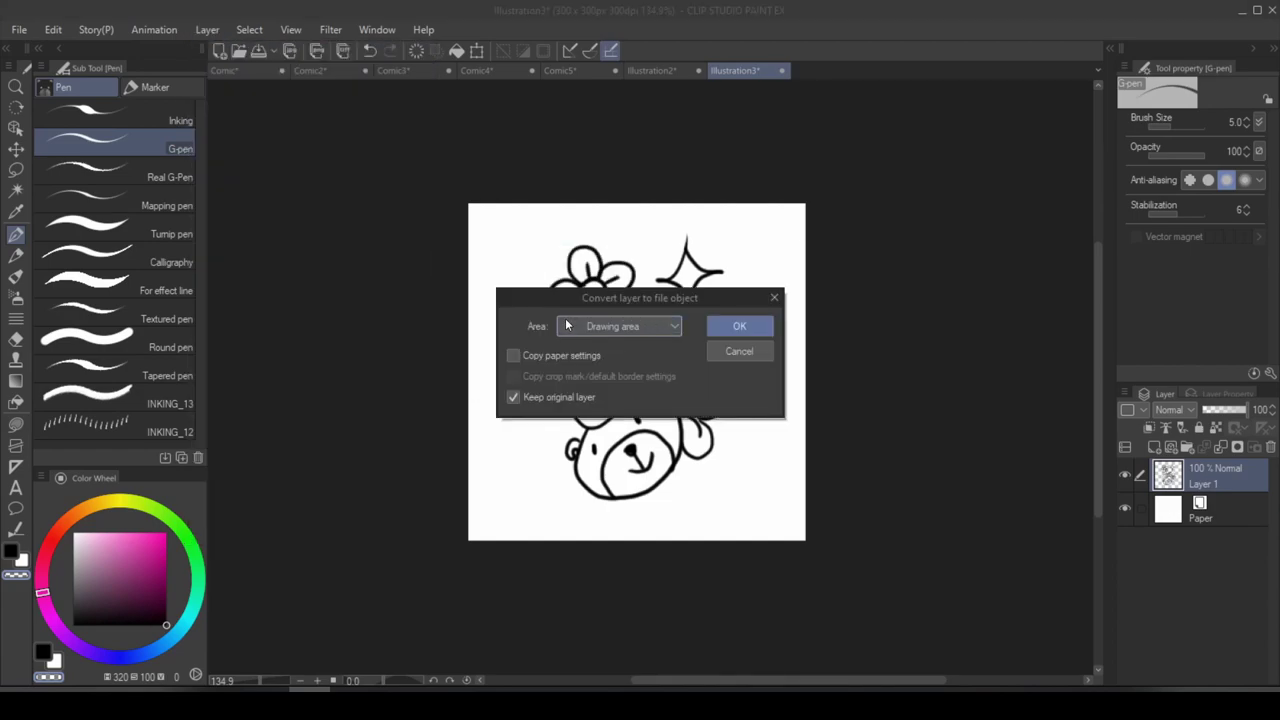
left_click_drag(648, 297, 986, 287)
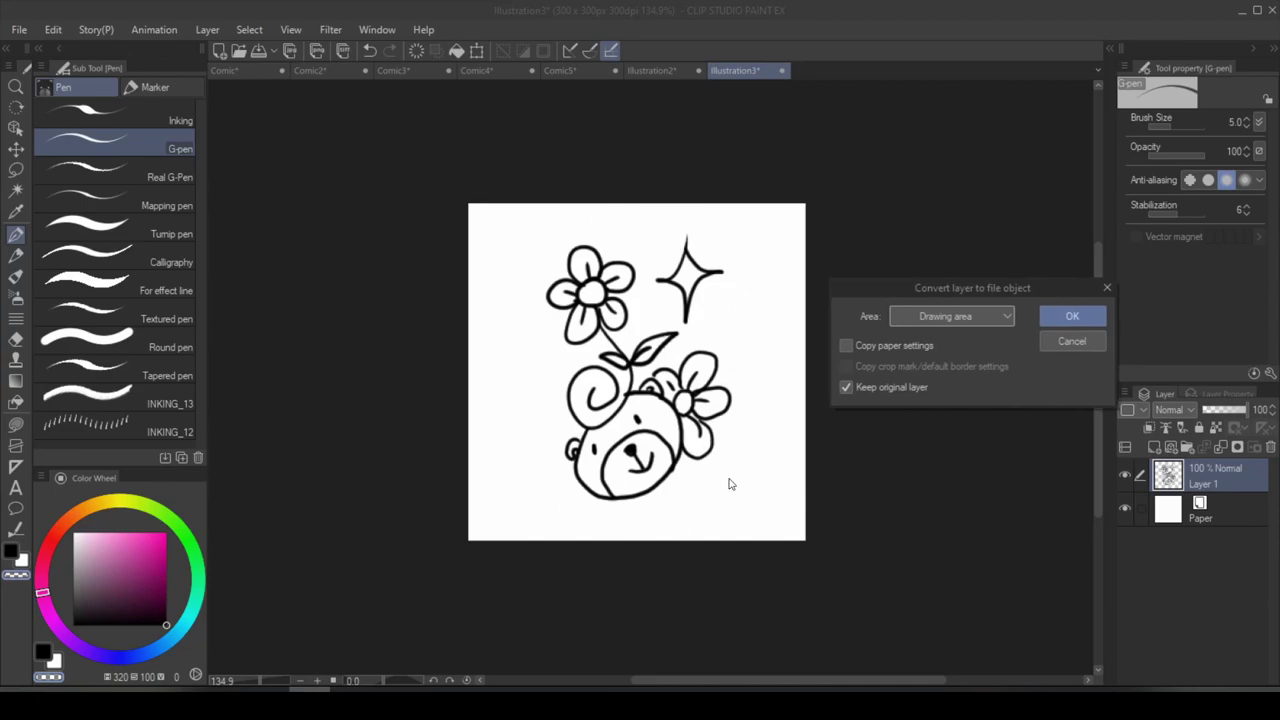
left_click_drag(965, 317, 972, 336)
left_click(951, 316)
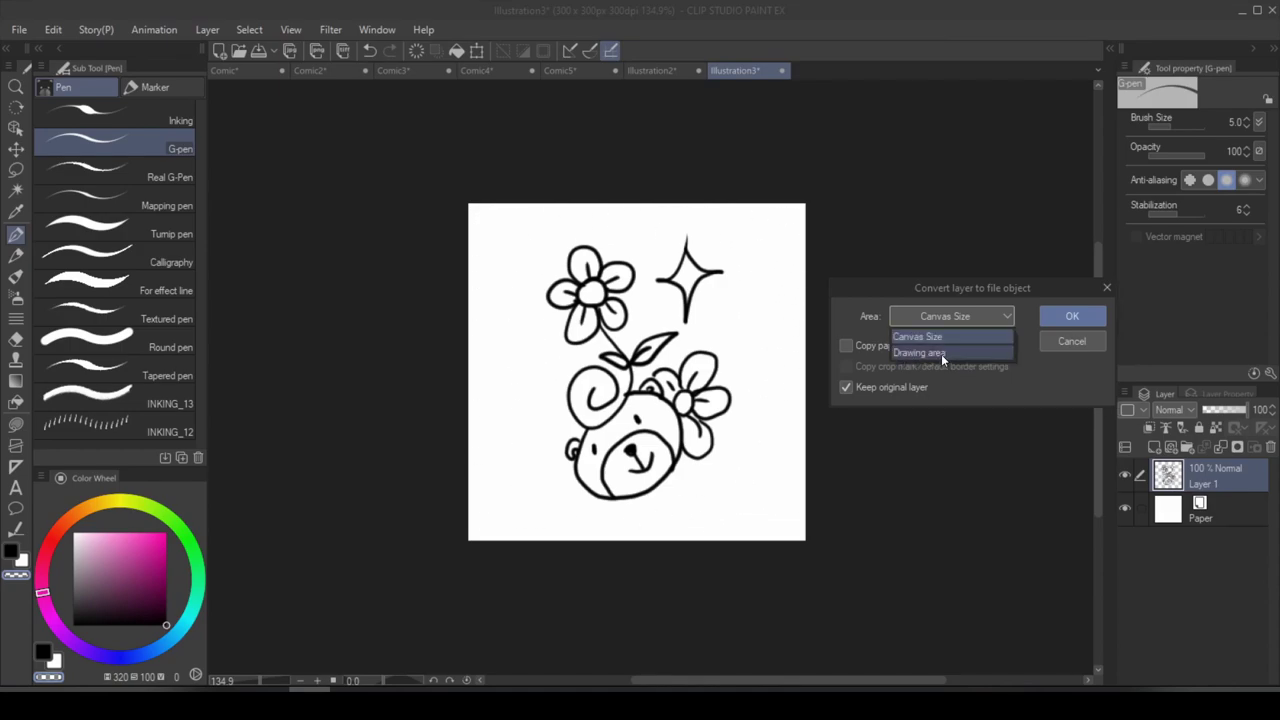
left_click(962, 351)
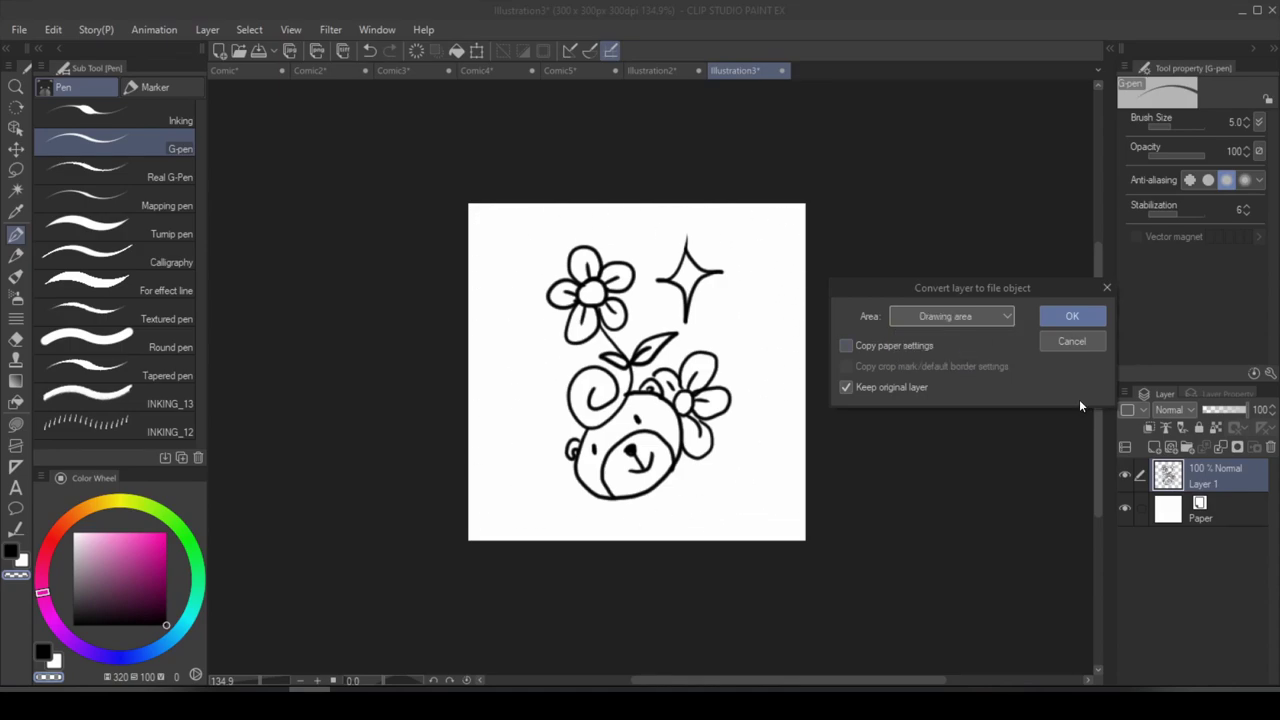
left_click(1082, 318)
left_click(70, 231)
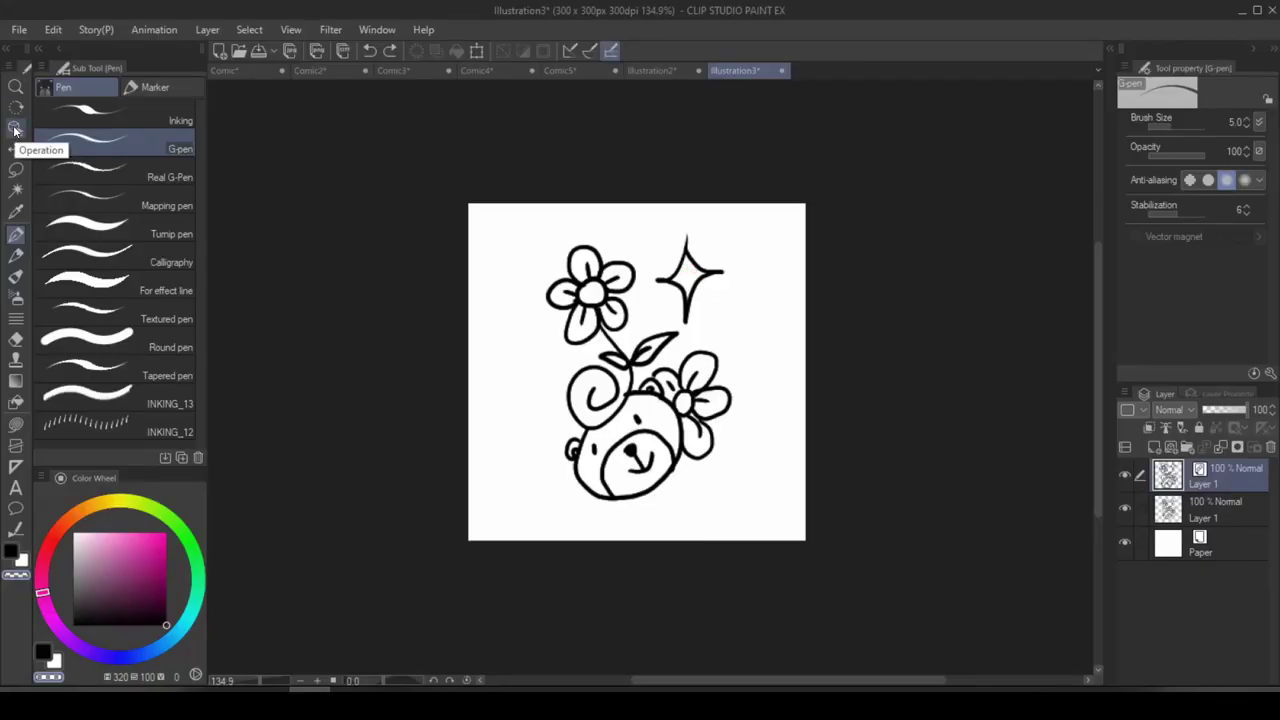
Hide the original drawing layer and tile the file object across the canvas with mirrored, flipped tiles
left_click(15, 128)
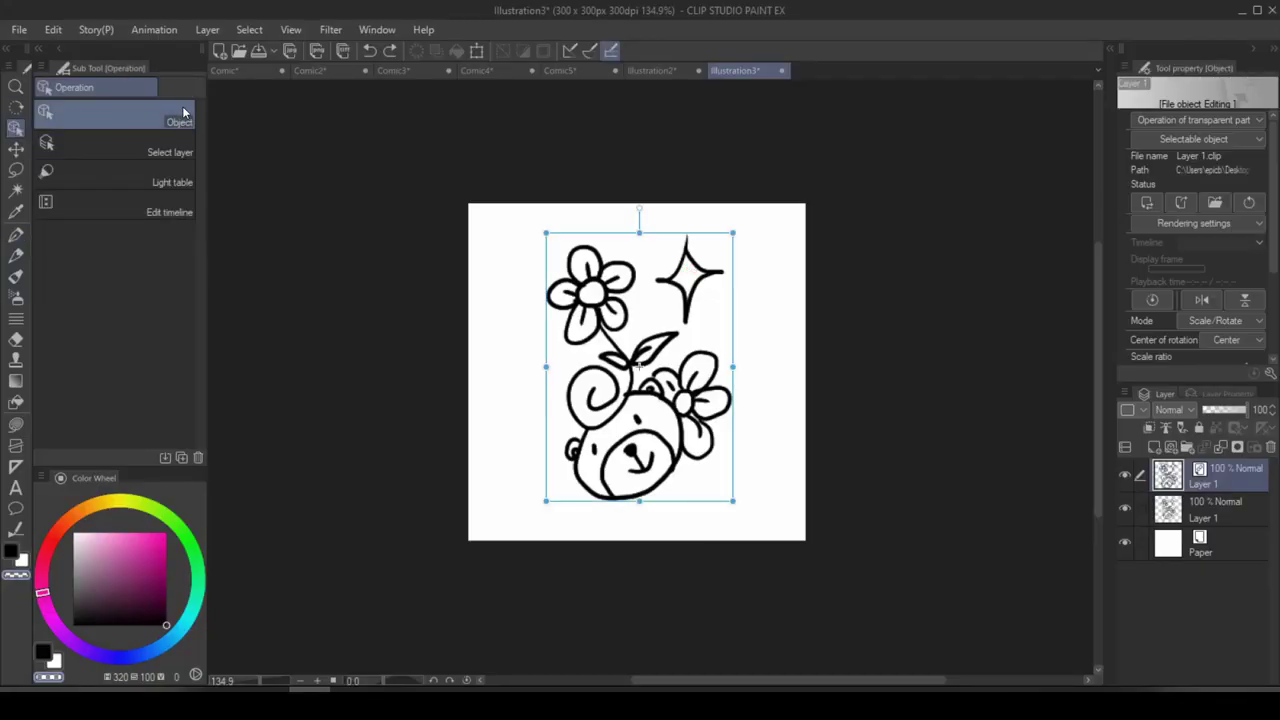
left_click(1125, 508)
scroll(1143, 335, "down", 3)
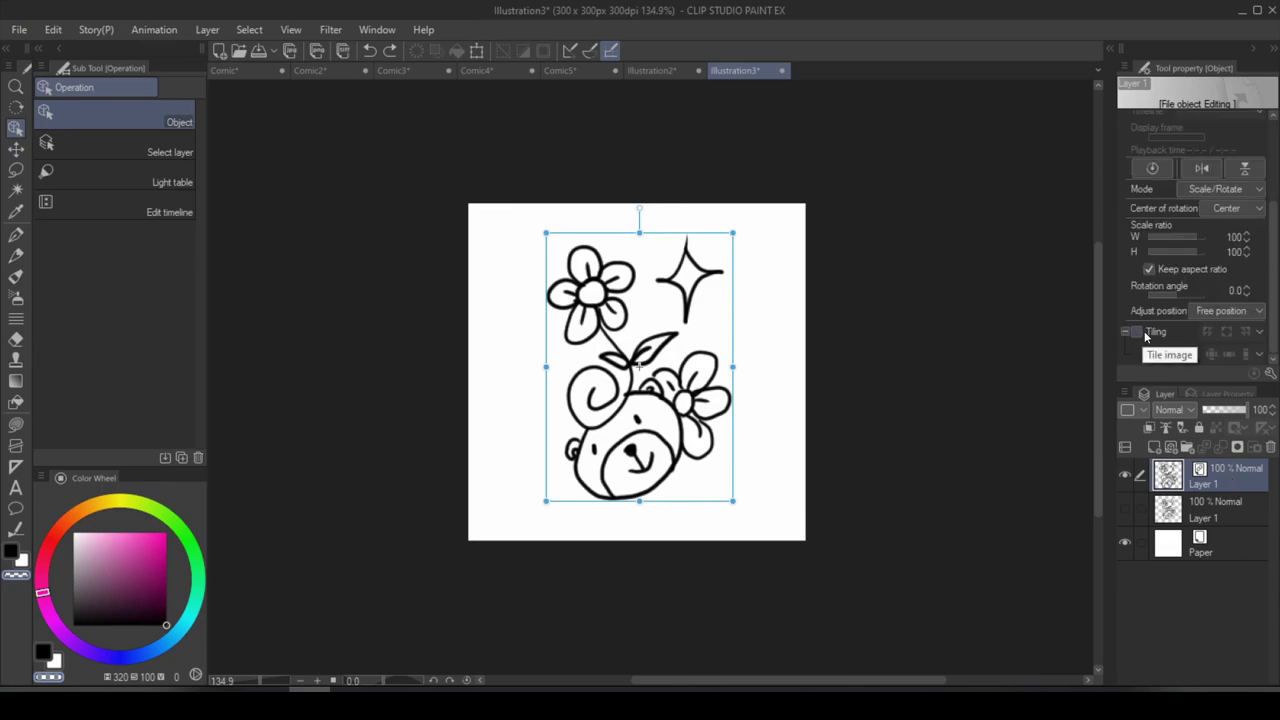
left_click(1136, 331)
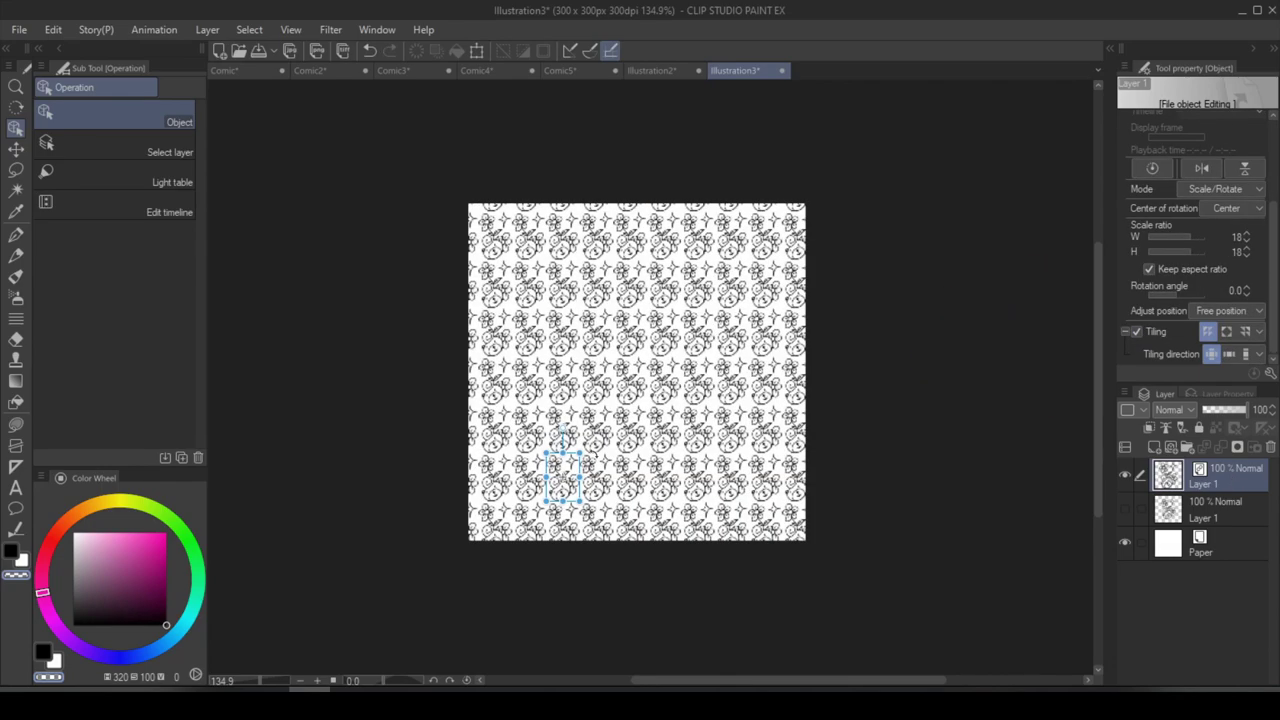
left_click(1226, 331)
left_click(1243, 332)
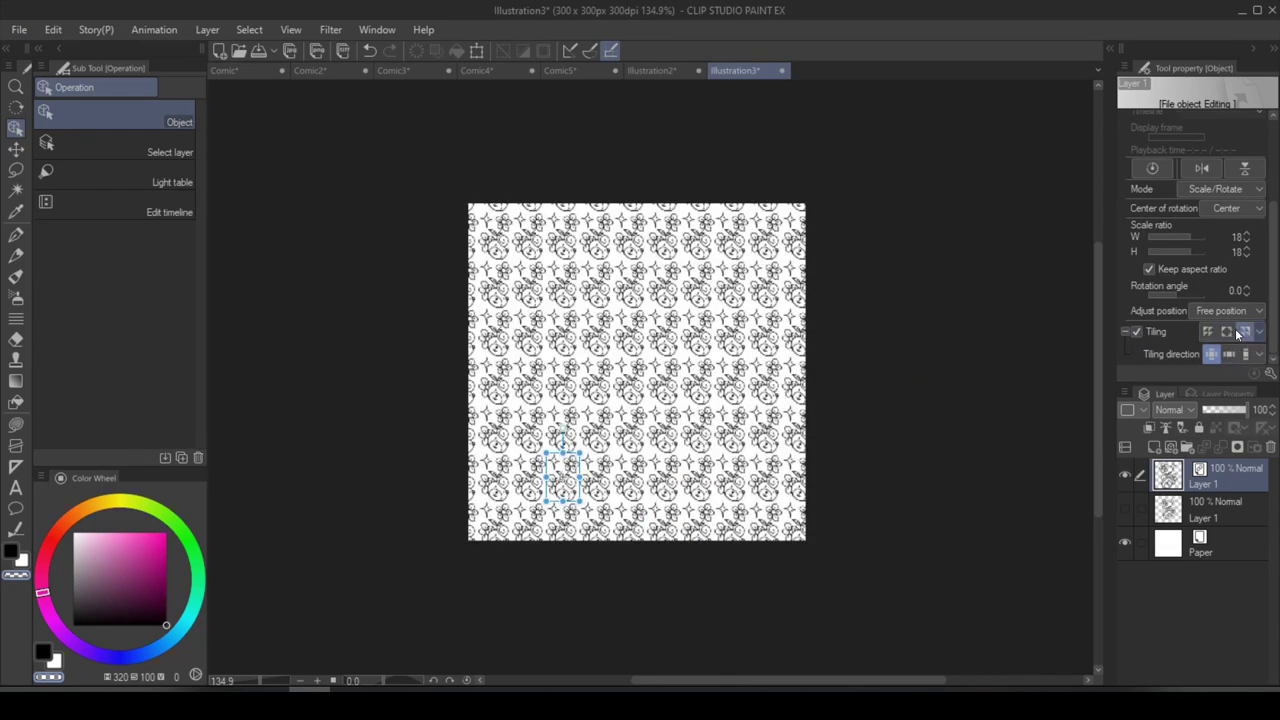
Switch the tiling to a horizontal row, then a vertical column, and open the Desktop folder
left_click(1228, 354)
left_click(1208, 331)
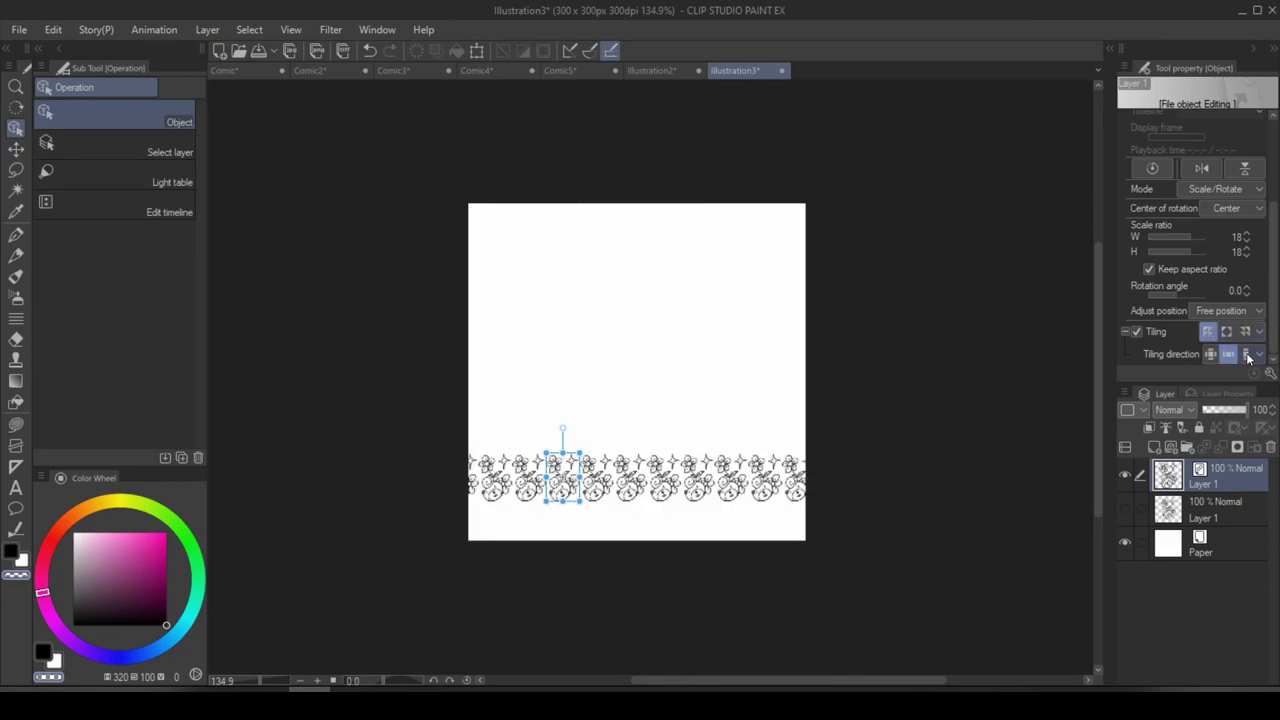
left_click(1246, 354)
key("super+e")
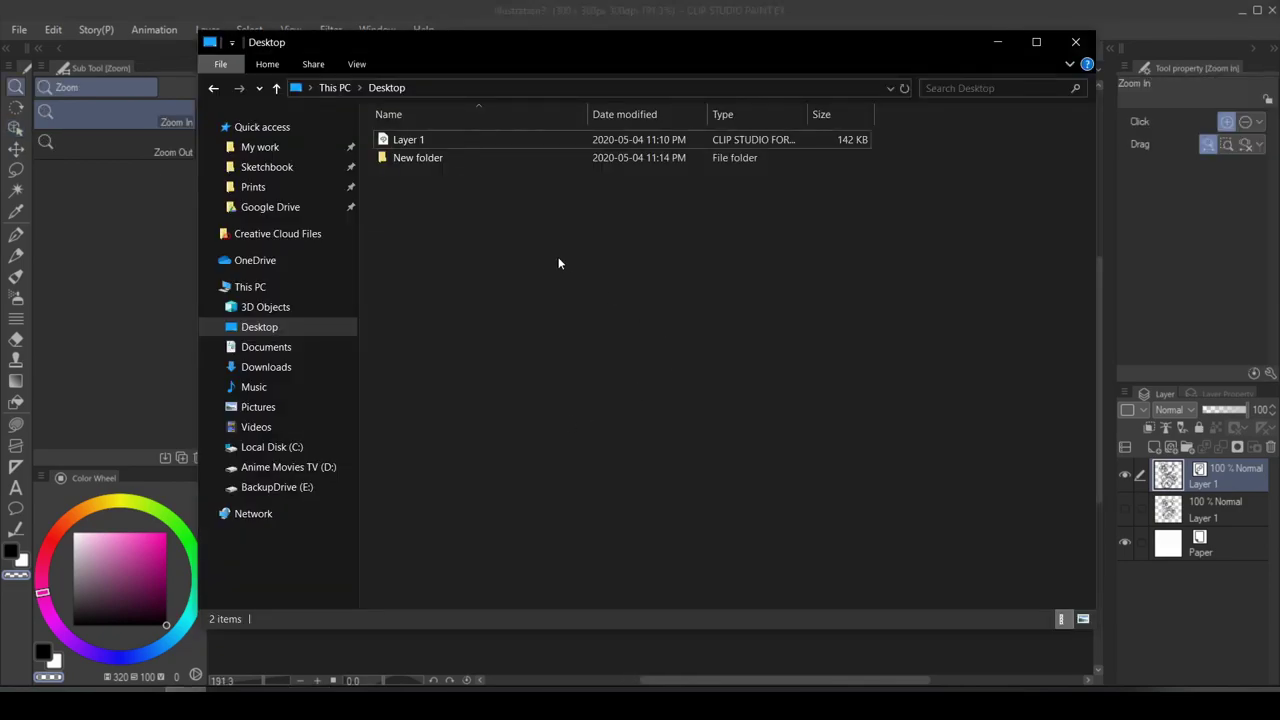
In the Layer 1 file, fill the flowers pink and red, star yellow, bear tan and leaves green
double_click(440, 139)
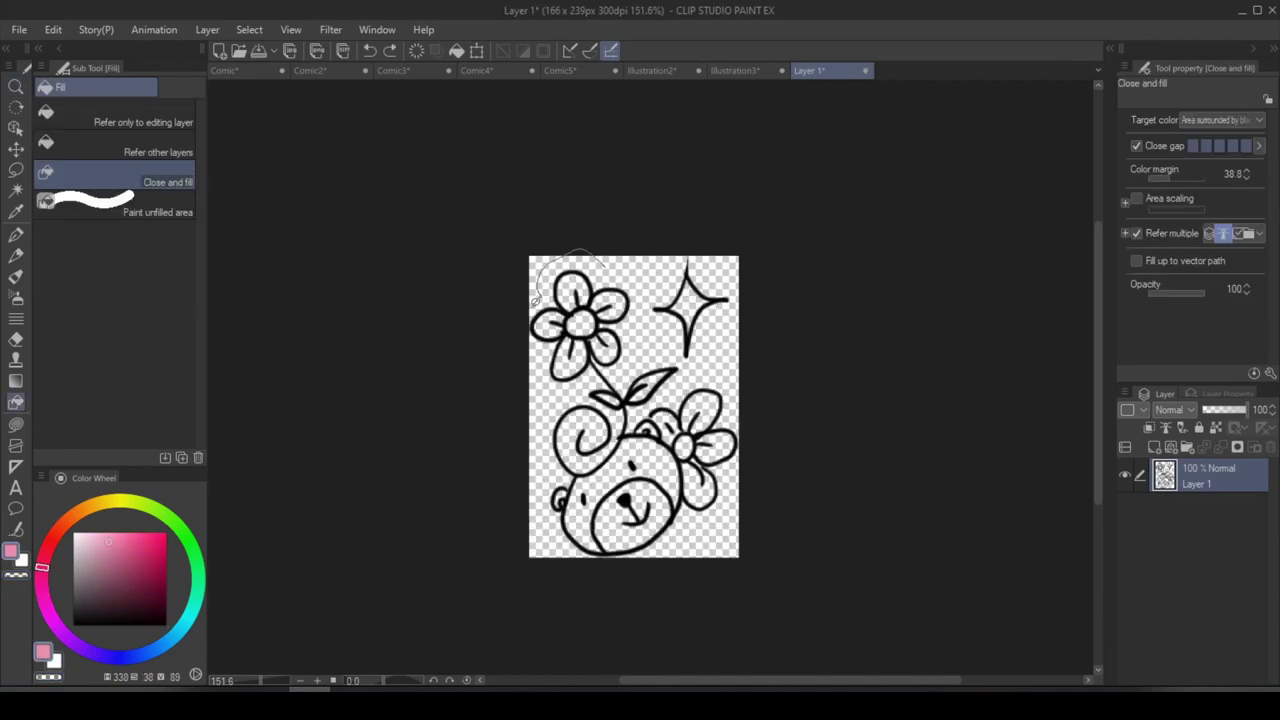
left_click_drag(537, 300, 540, 318)
left_click(100, 504)
left_click_drag(690, 258, 695, 262)
left_click(82, 510)
left_click_drag(560, 430, 565, 435)
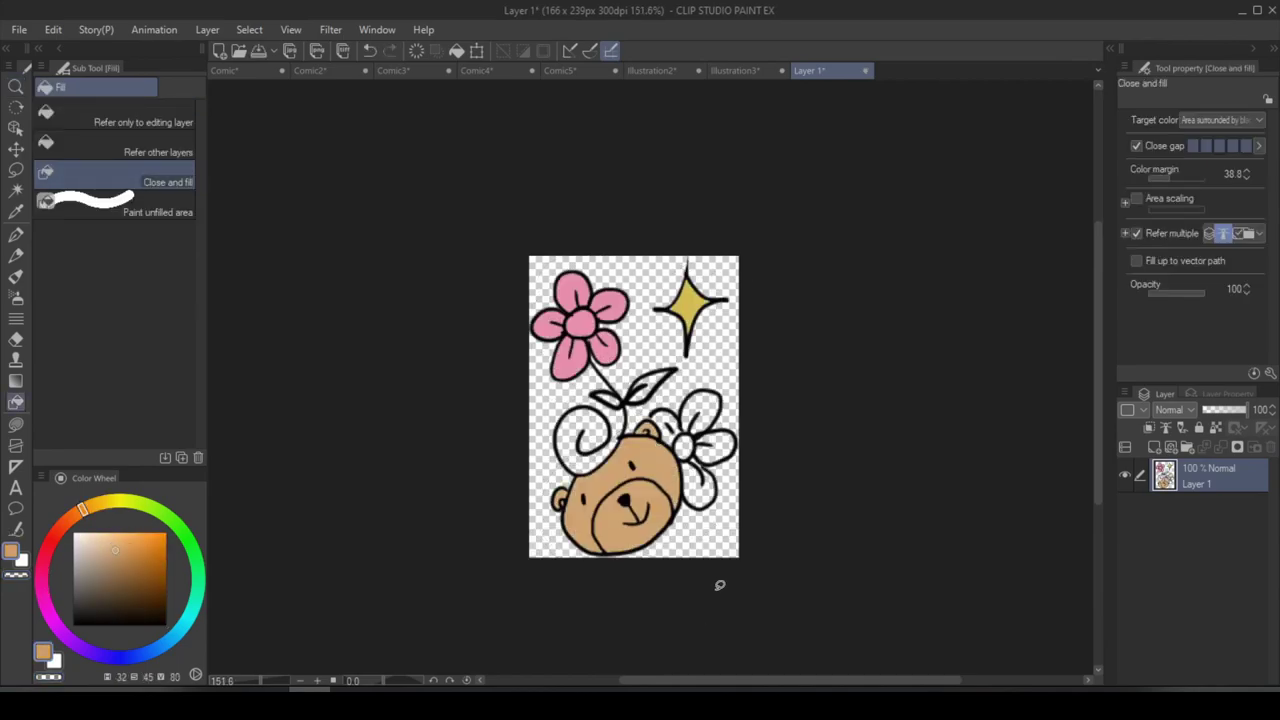
left_click(55, 538)
left_click(705, 425)
left_click(1220, 120)
left_click(1215, 150)
left_click(190, 543)
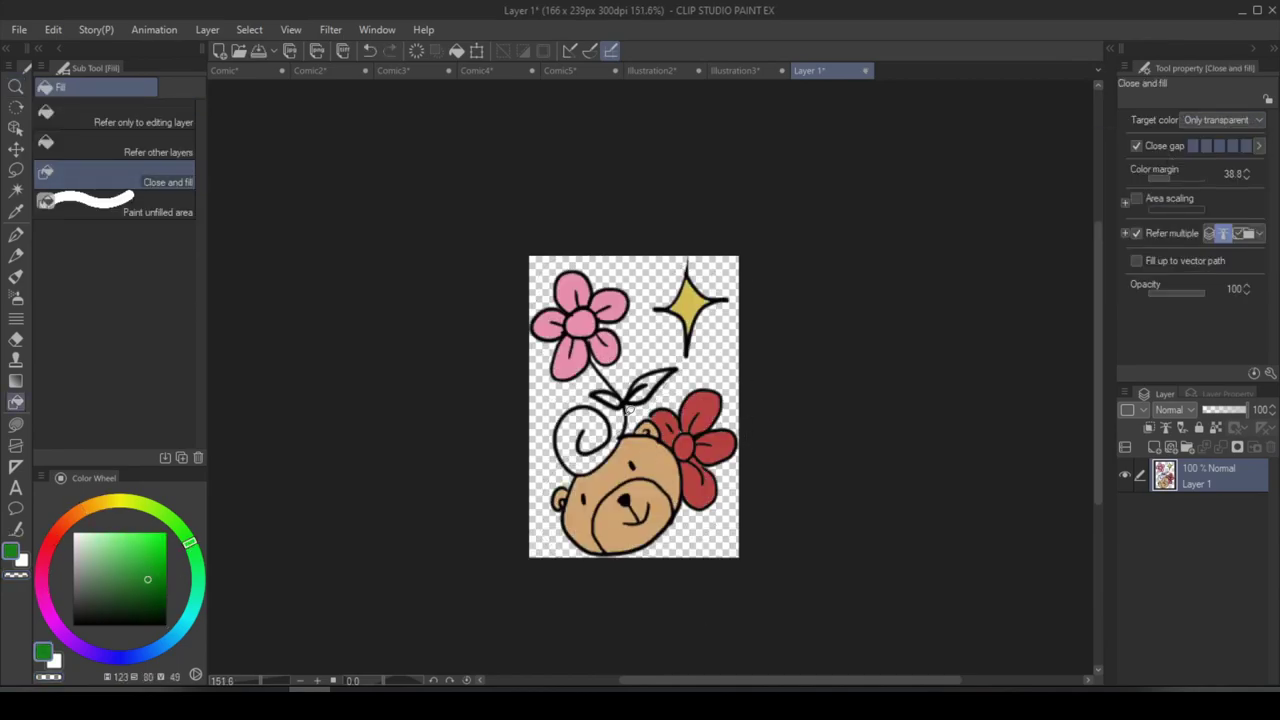
left_click(628, 400)
Back on Illustration3, tile the recoloured motif in all directions across the whole canvas
left_click(740, 70)
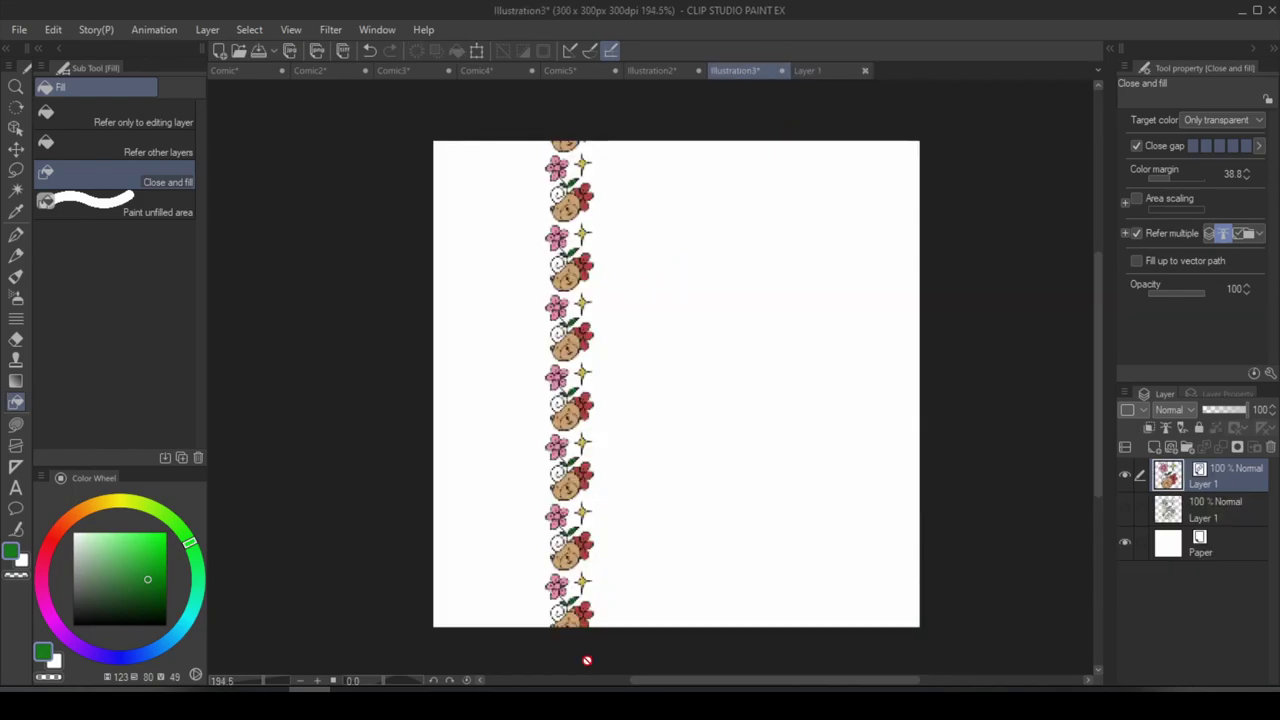
key("o")
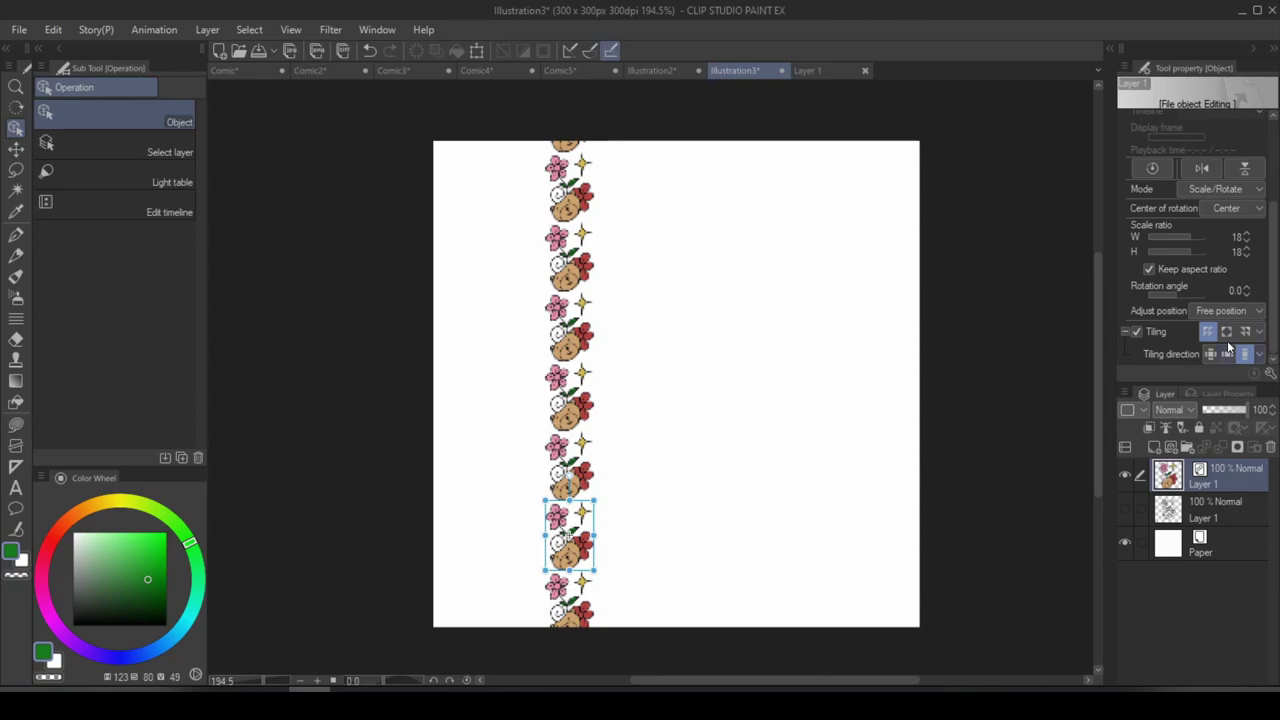
left_click(1211, 353)
key("ctrl+space")
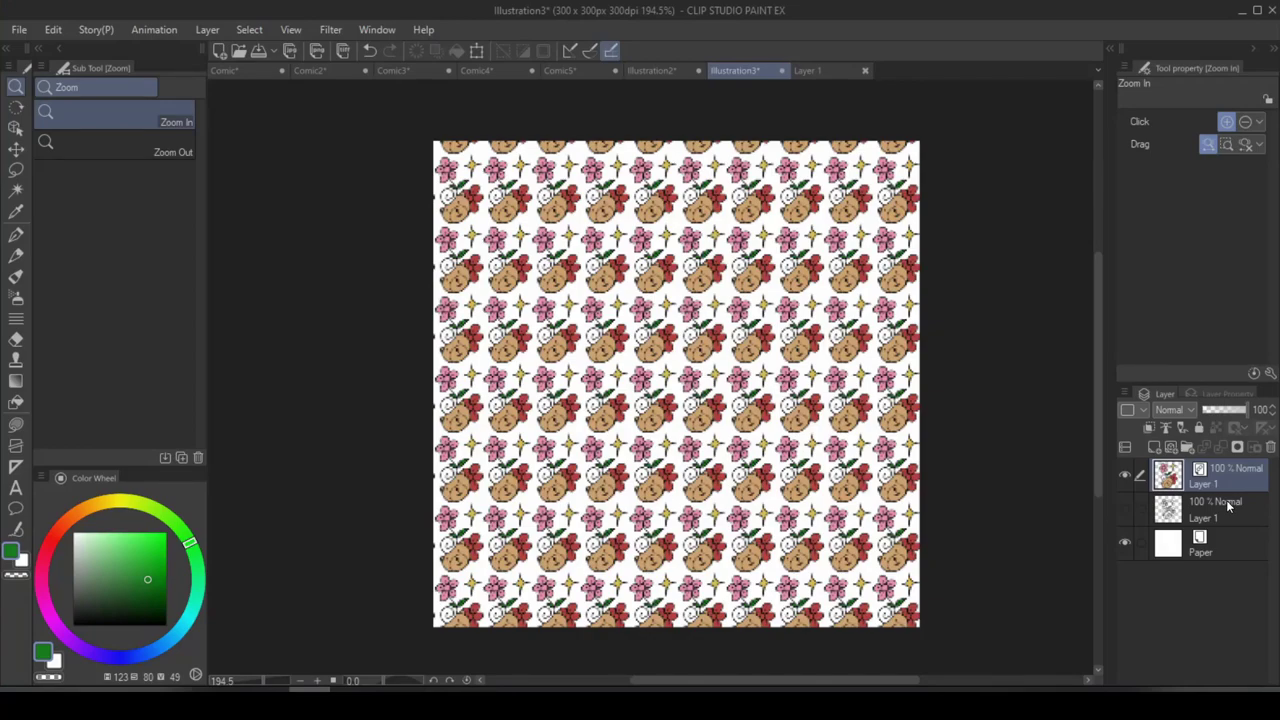
Paste the pattern into the Comic5 face panel as Layer 1 Copy and raise its scale ratio to 306
left_click(575, 70)
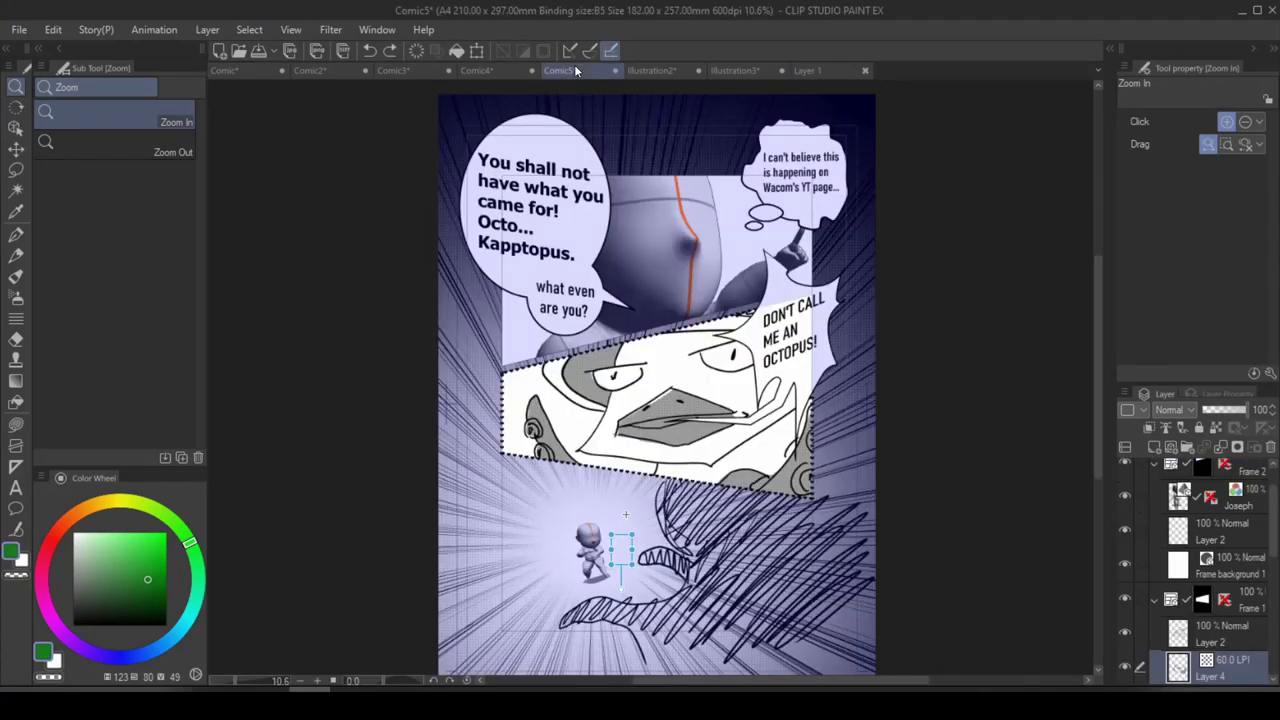
key("ctrl+v")
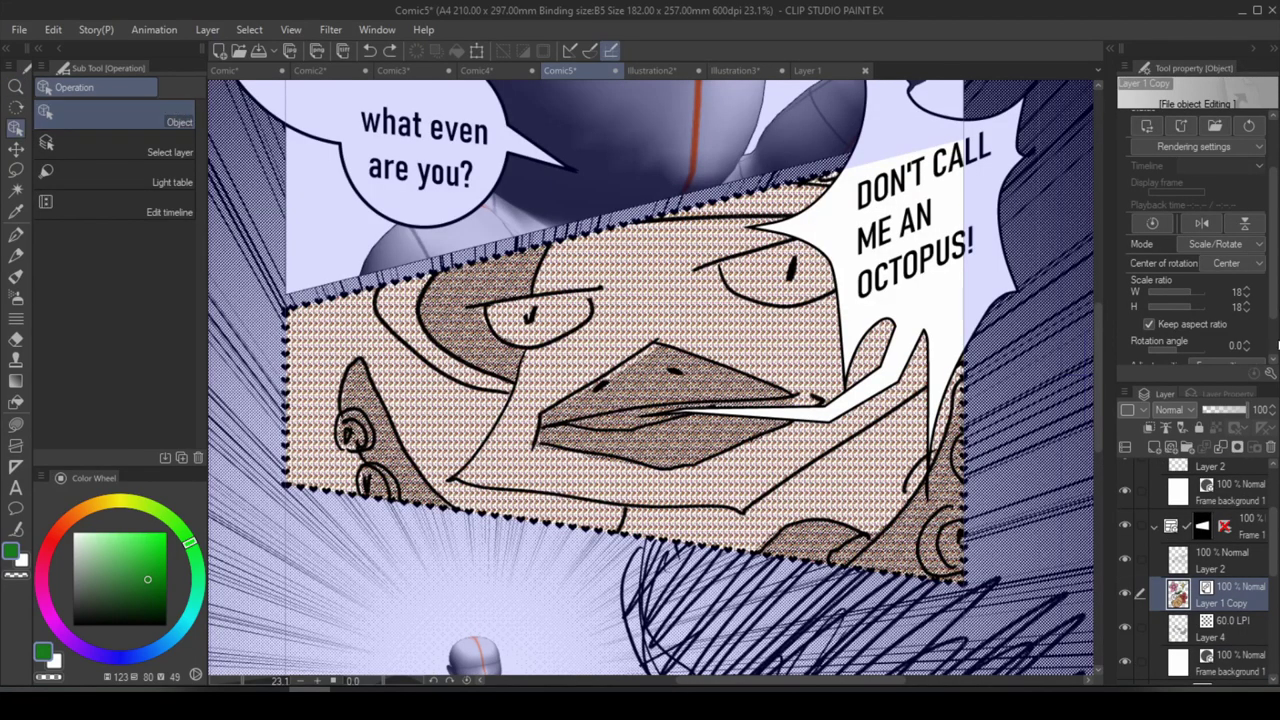
left_click_drag(1193, 291, 1210, 289)
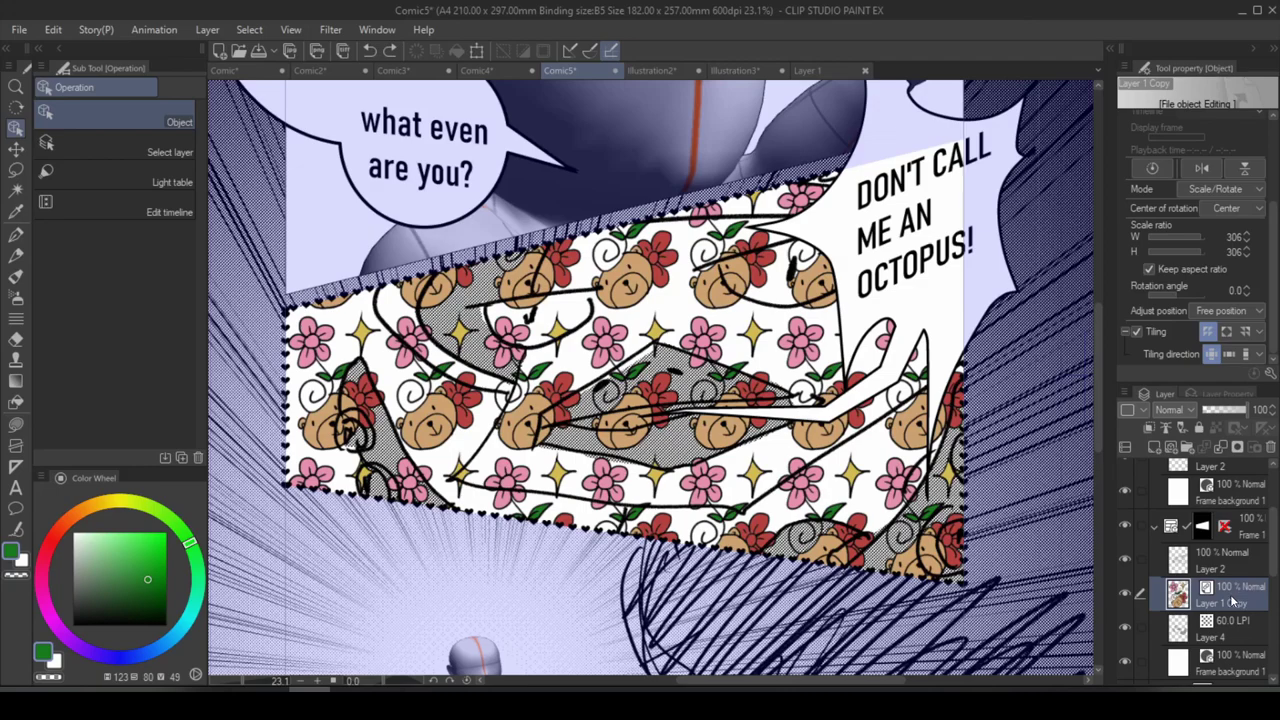
Apply the Tone effect to the pattern layer and add a layer mask over the panel's lower right
left_click(1234, 395)
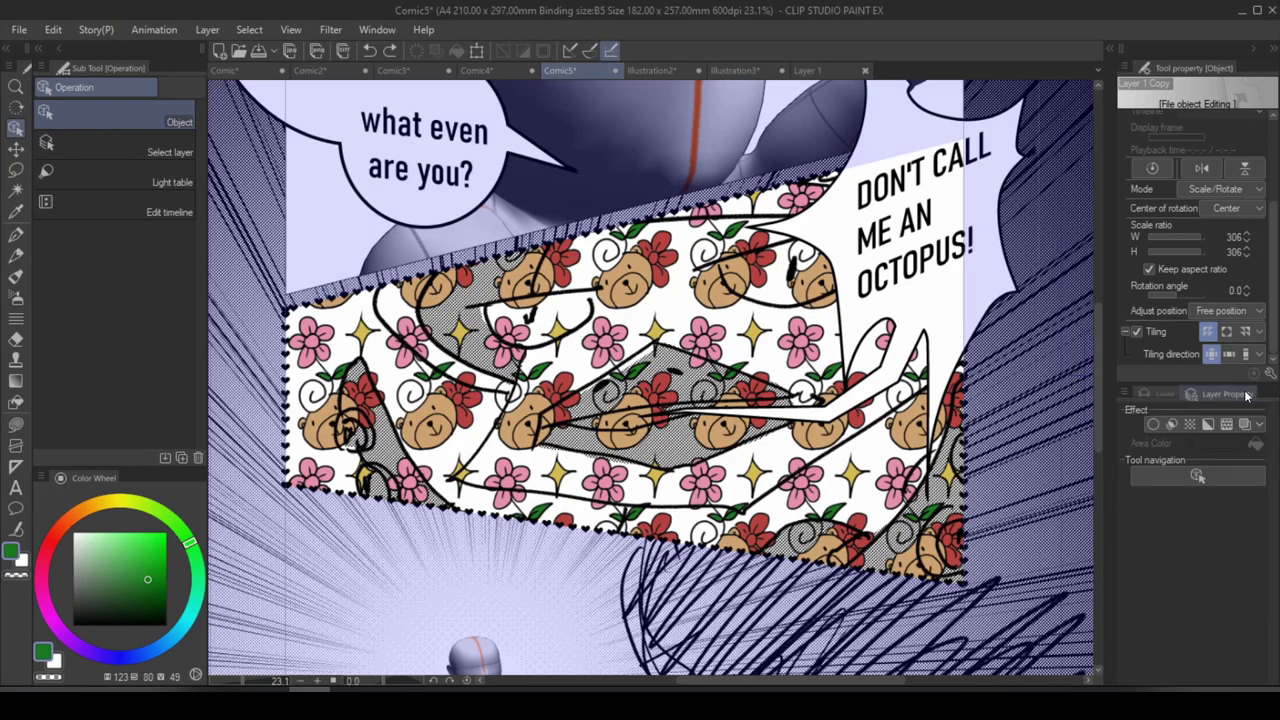
left_click(1190, 425)
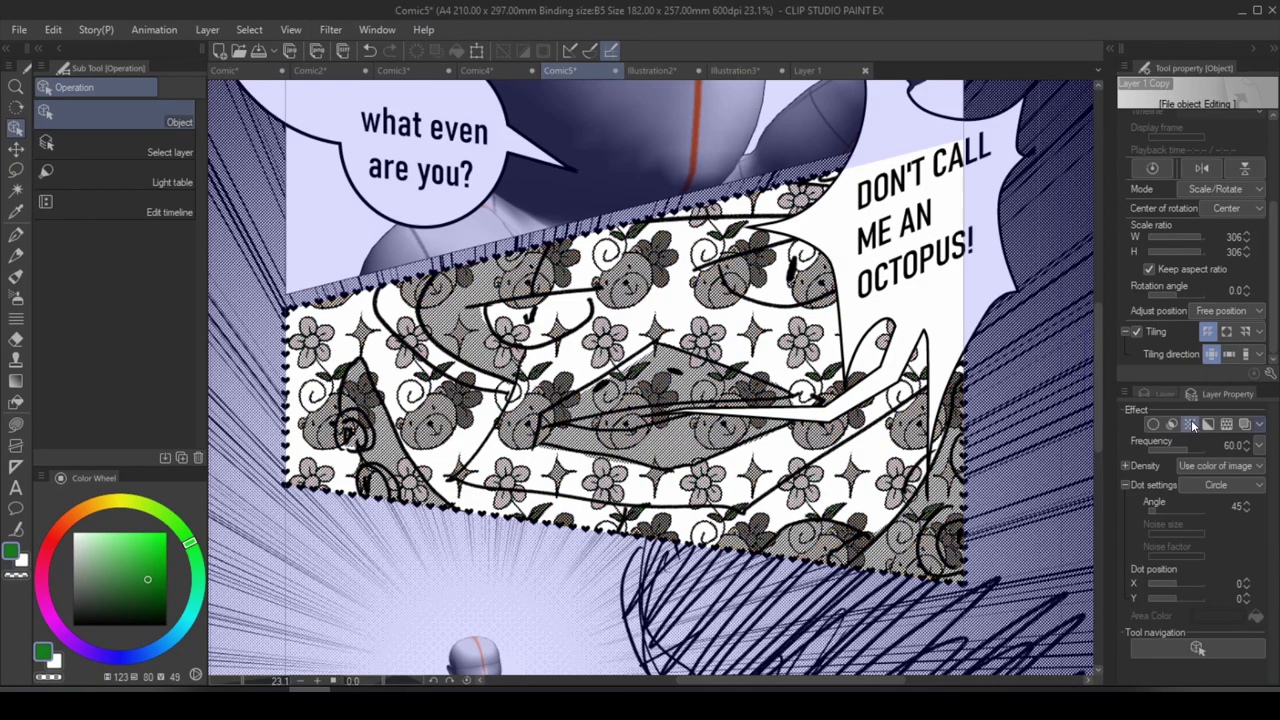
key("p")
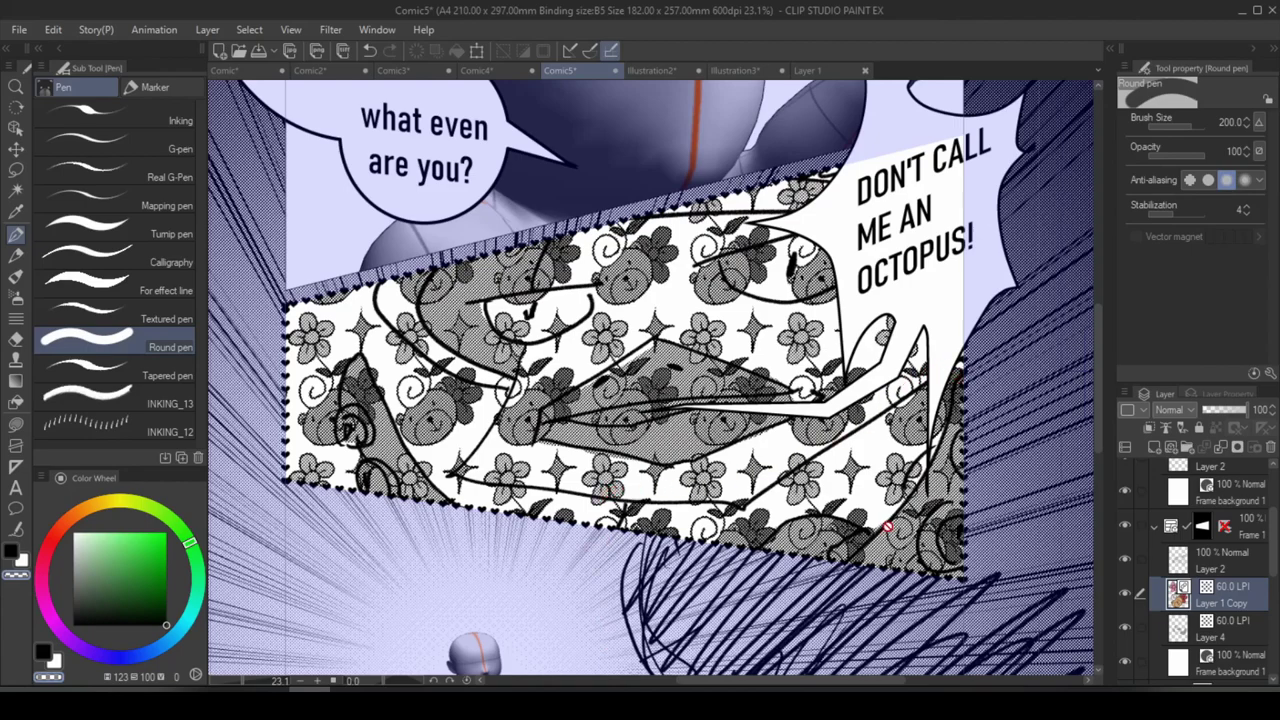
left_click(1238, 451)
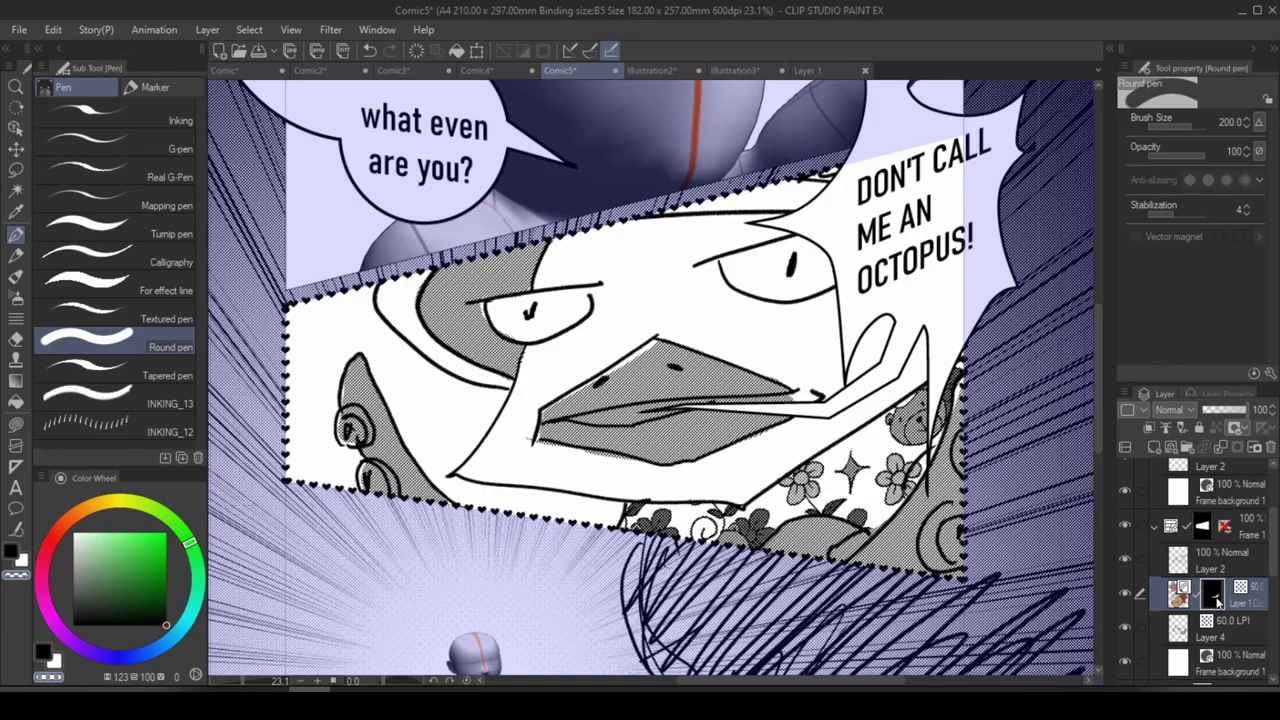
key("/")
left_click(885, 500)
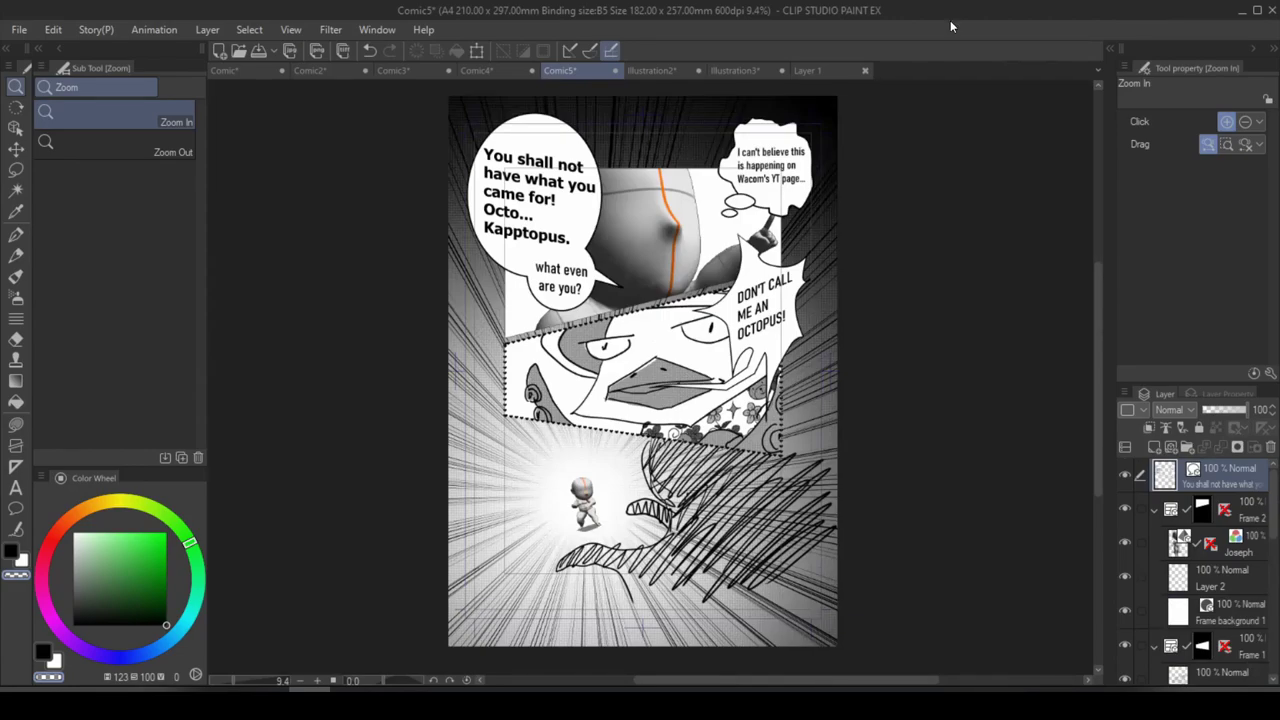
Export the page as a single-layer .jpg file with For comic output scaling
left_click(19, 29)
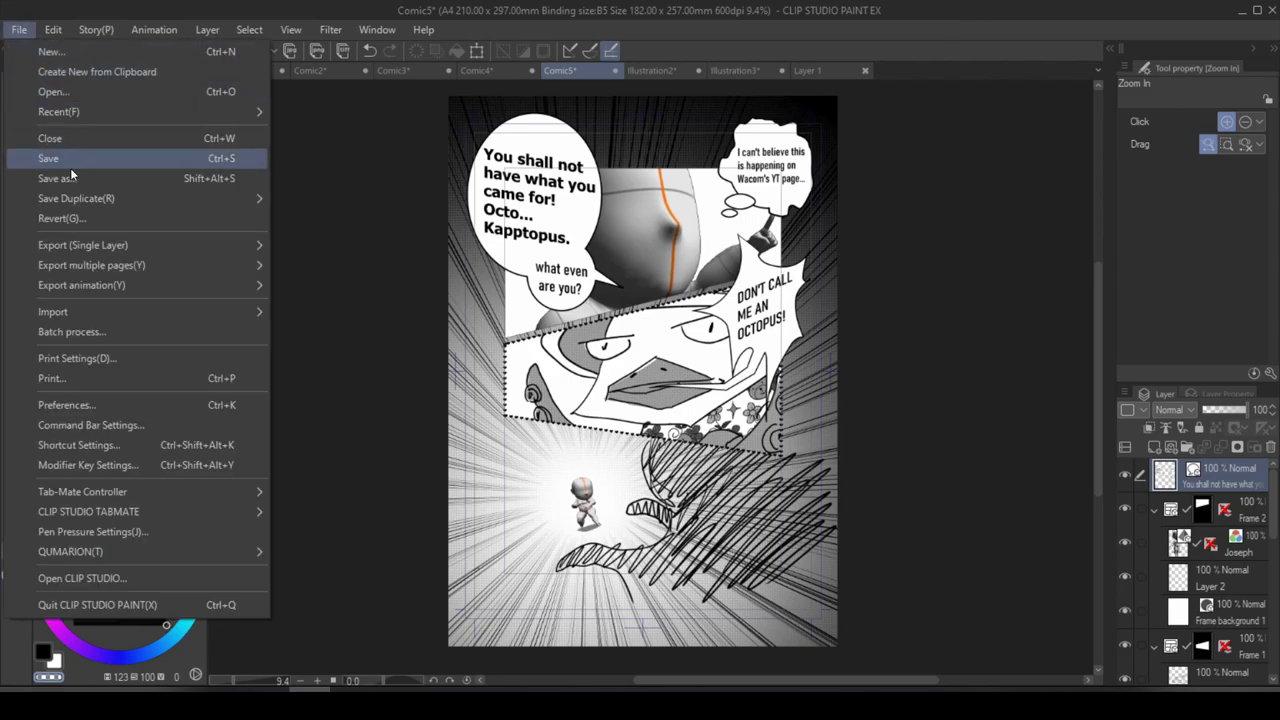
mouse_move(226, 249)
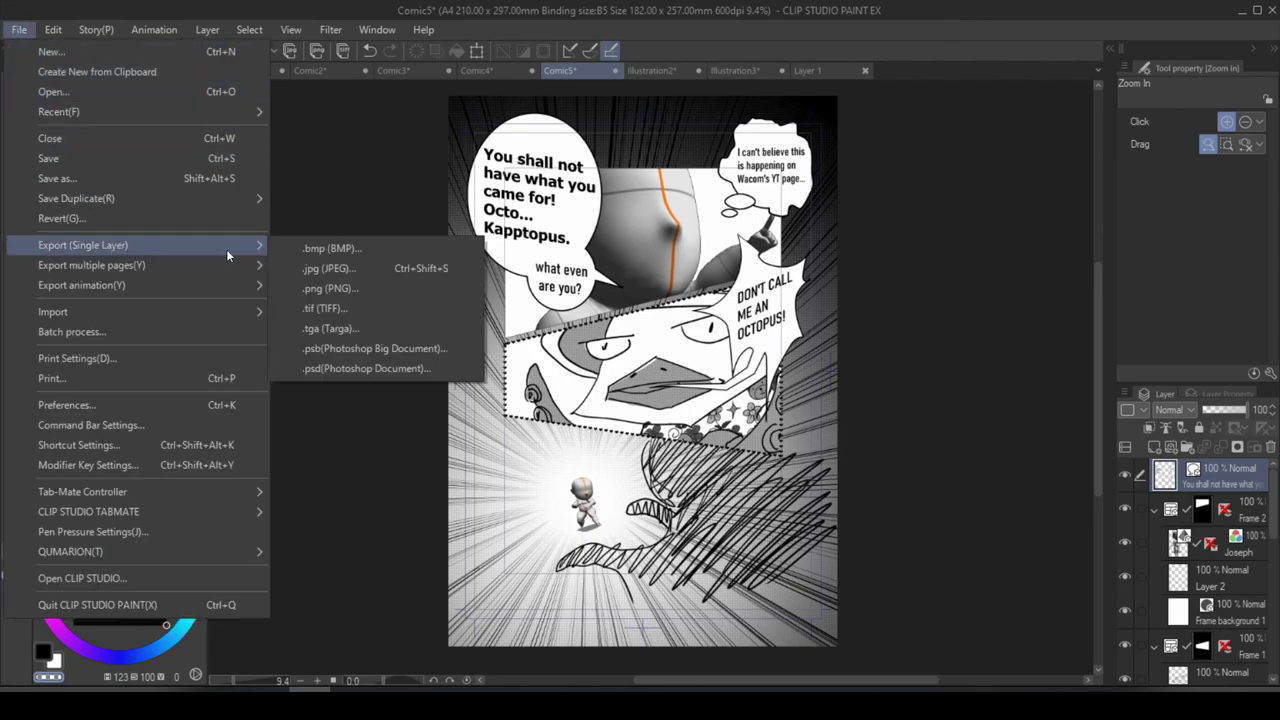
left_click(456, 271)
left_click(558, 492)
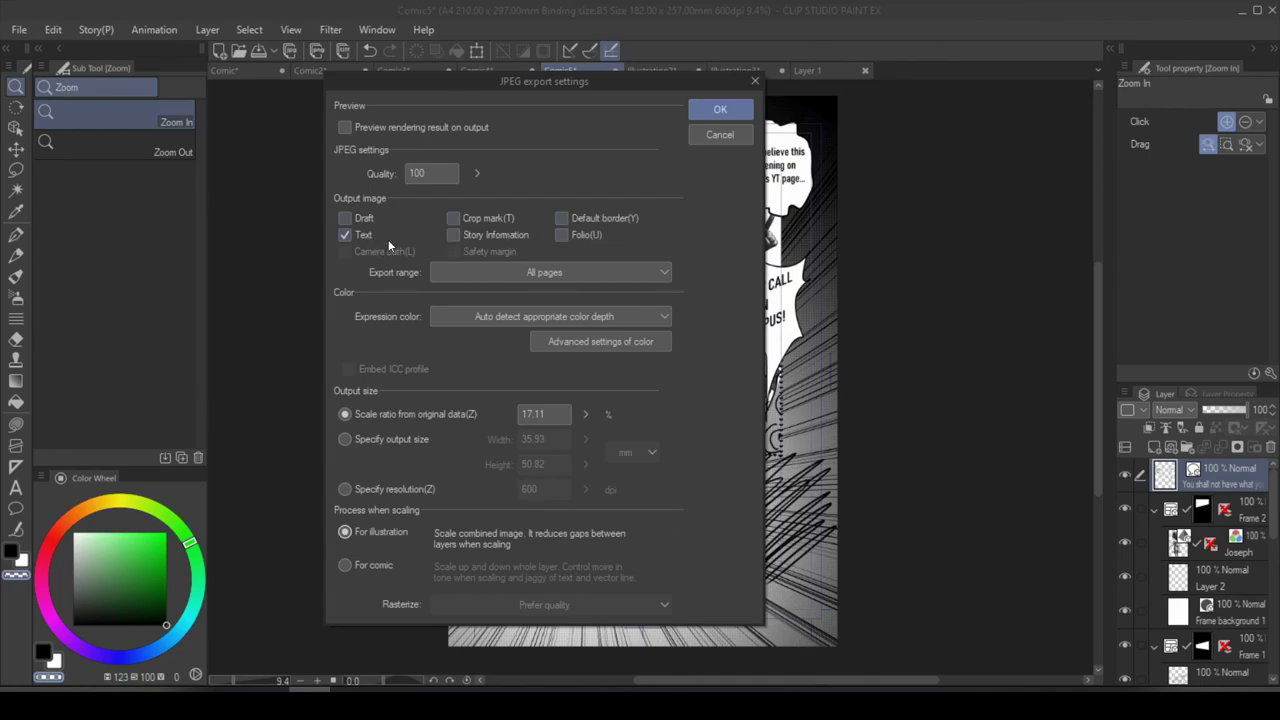
left_click(367, 566)
left_click(642, 604)
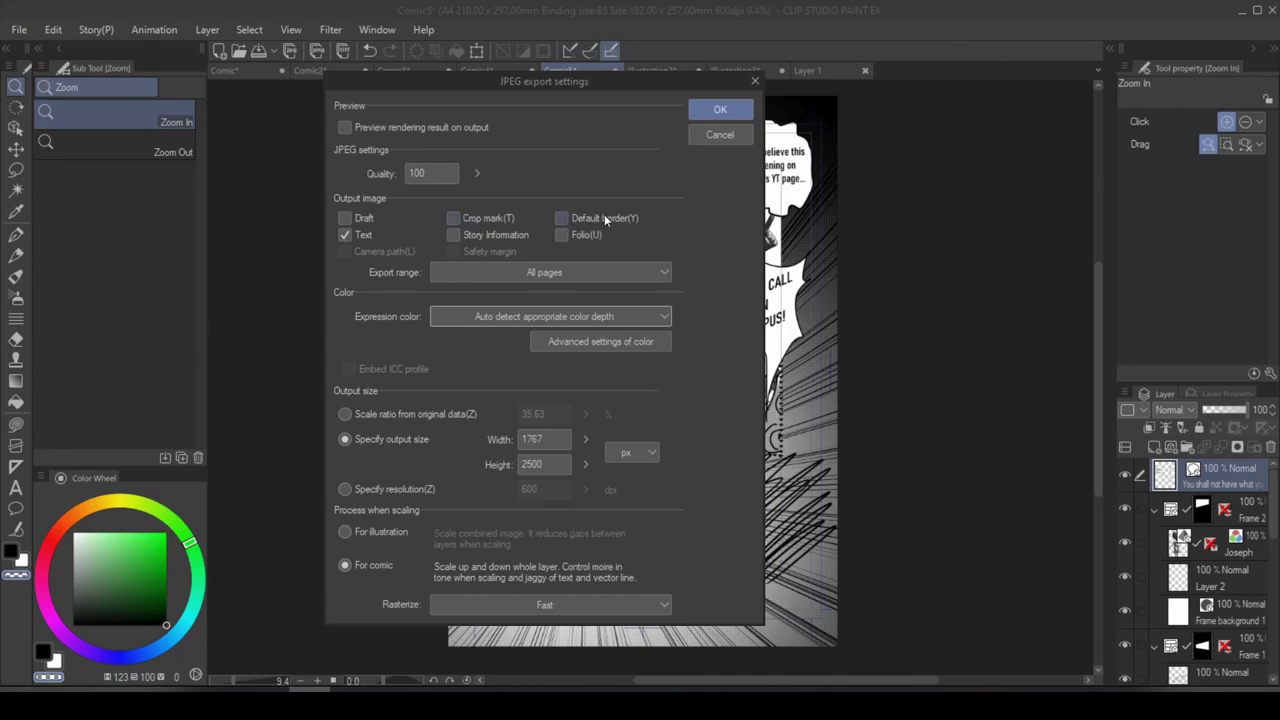
Set the JPEG export range to inside of crop mark and expression colour to Duotone(Toning)
left_click(607, 270)
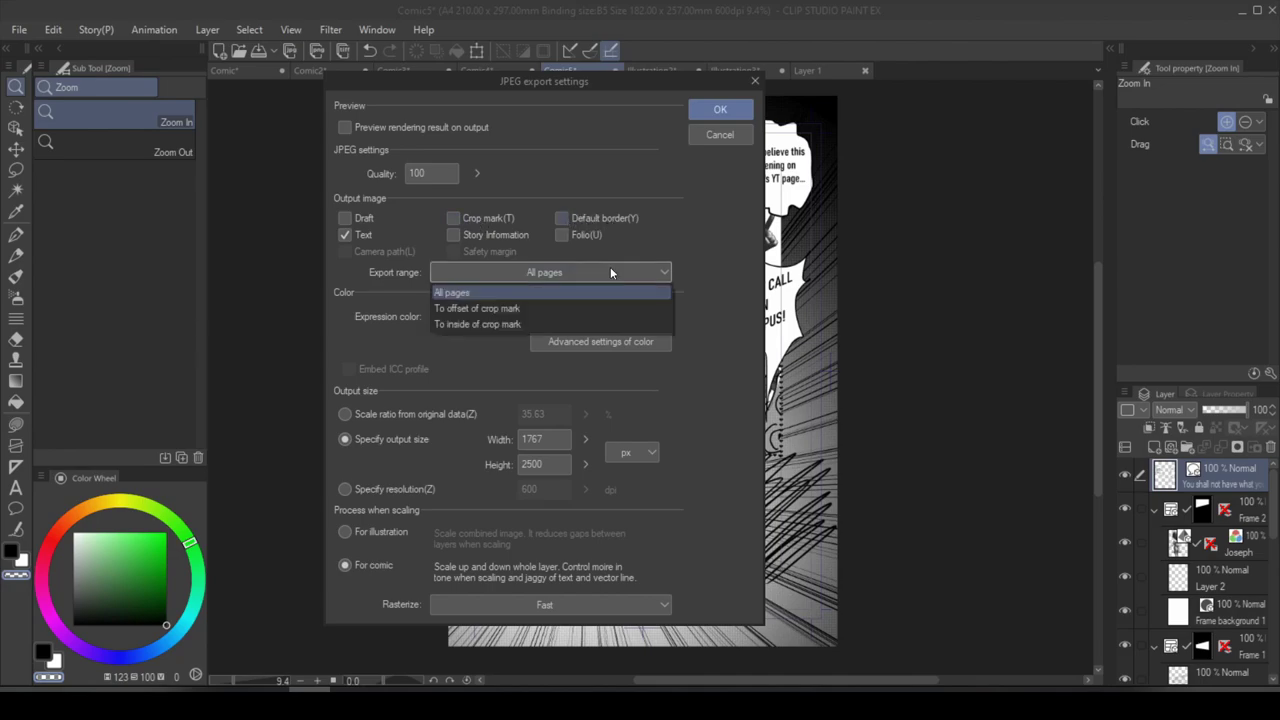
left_click(566, 324)
left_click(622, 316)
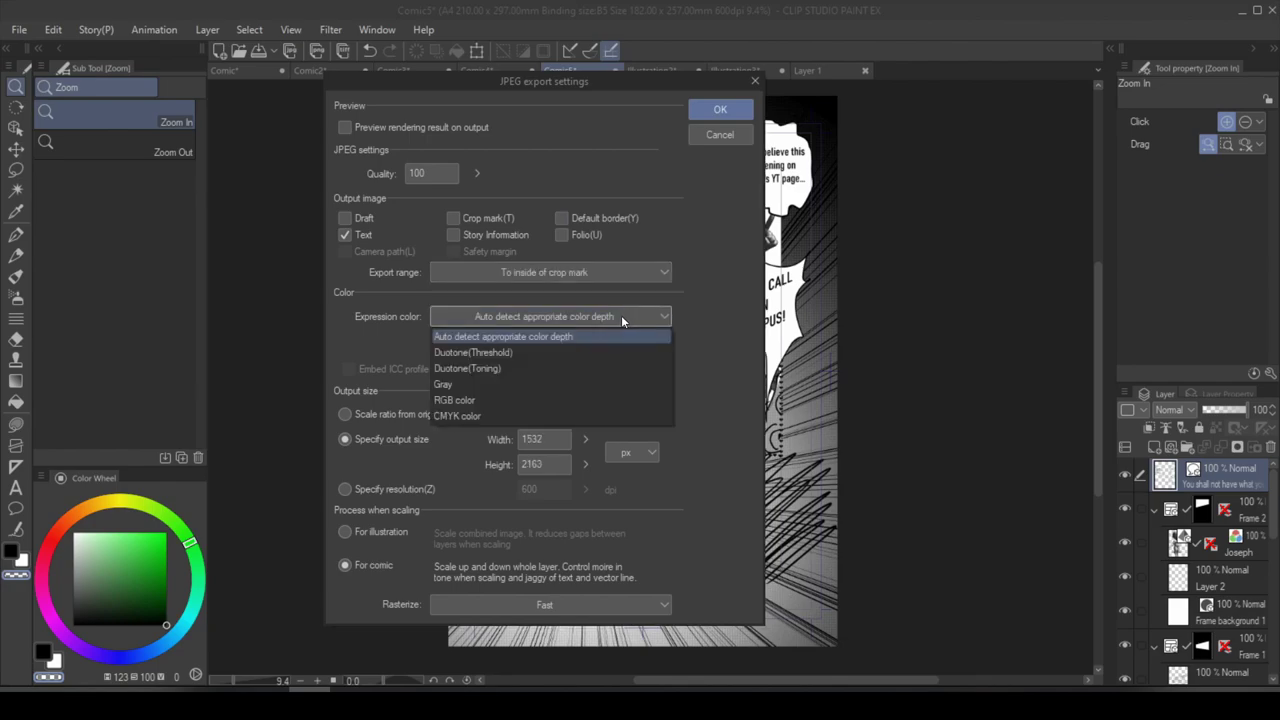
left_click(556, 370)
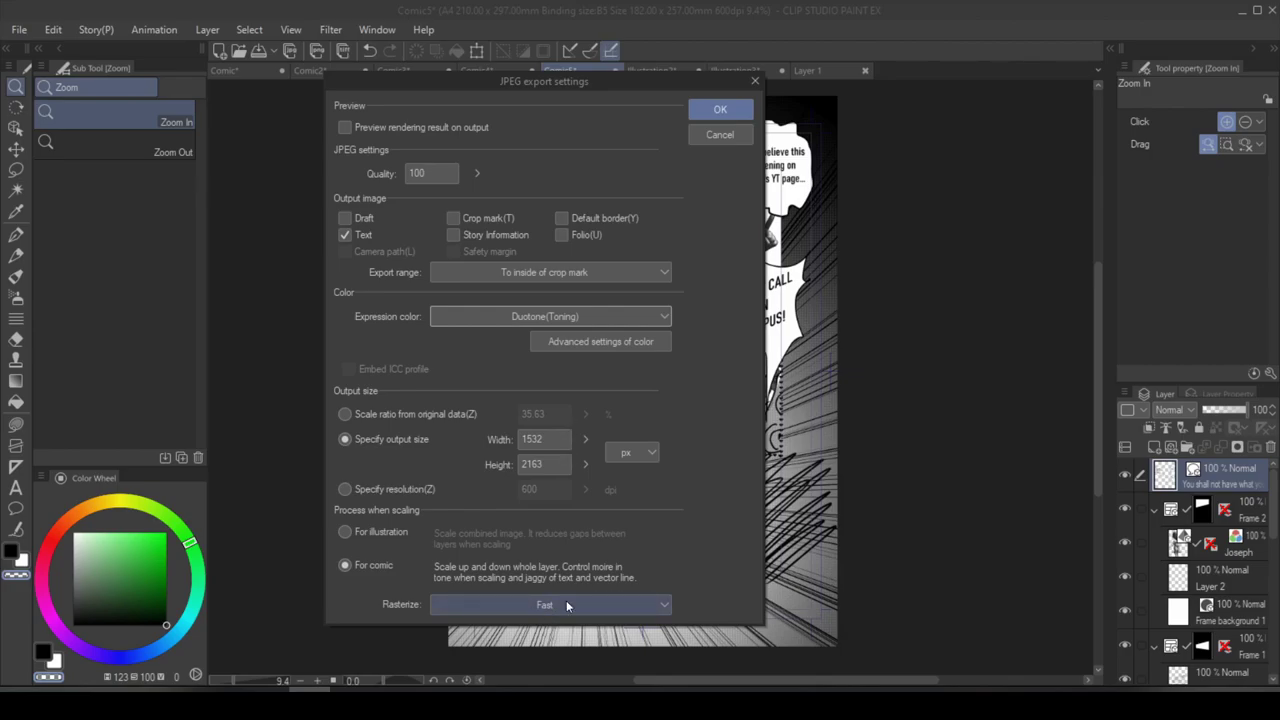
left_click(720, 108)
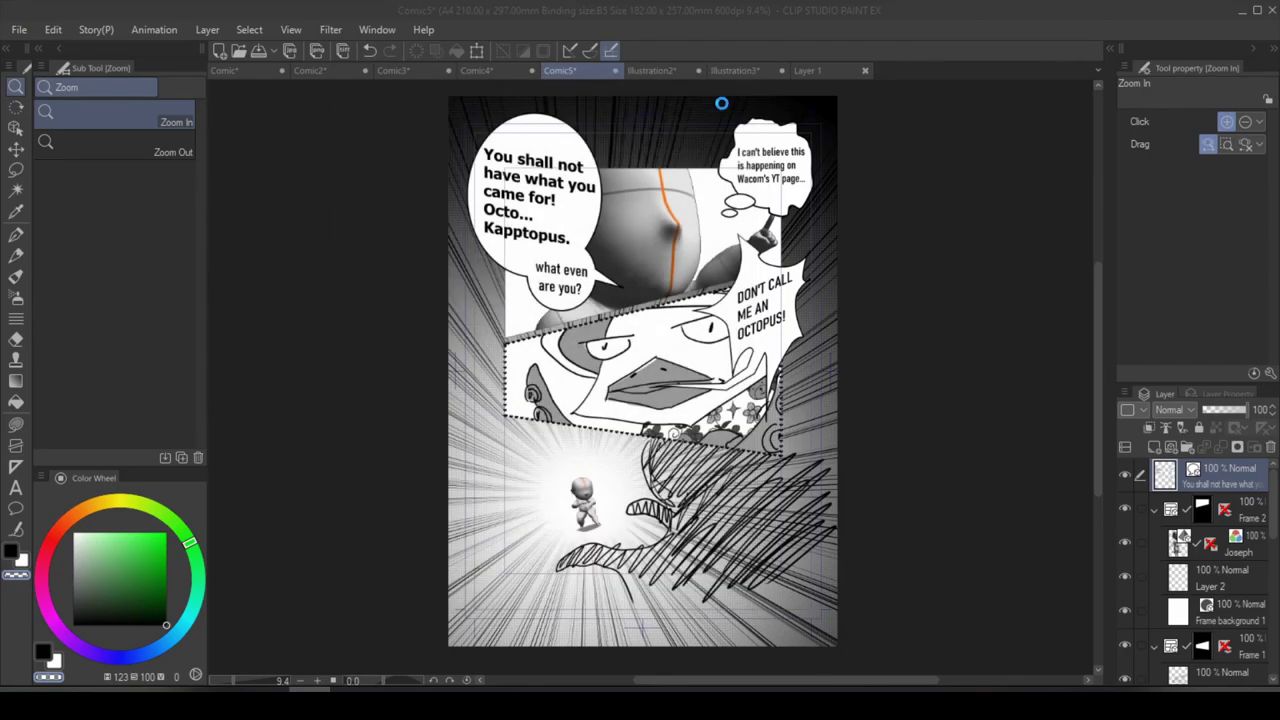